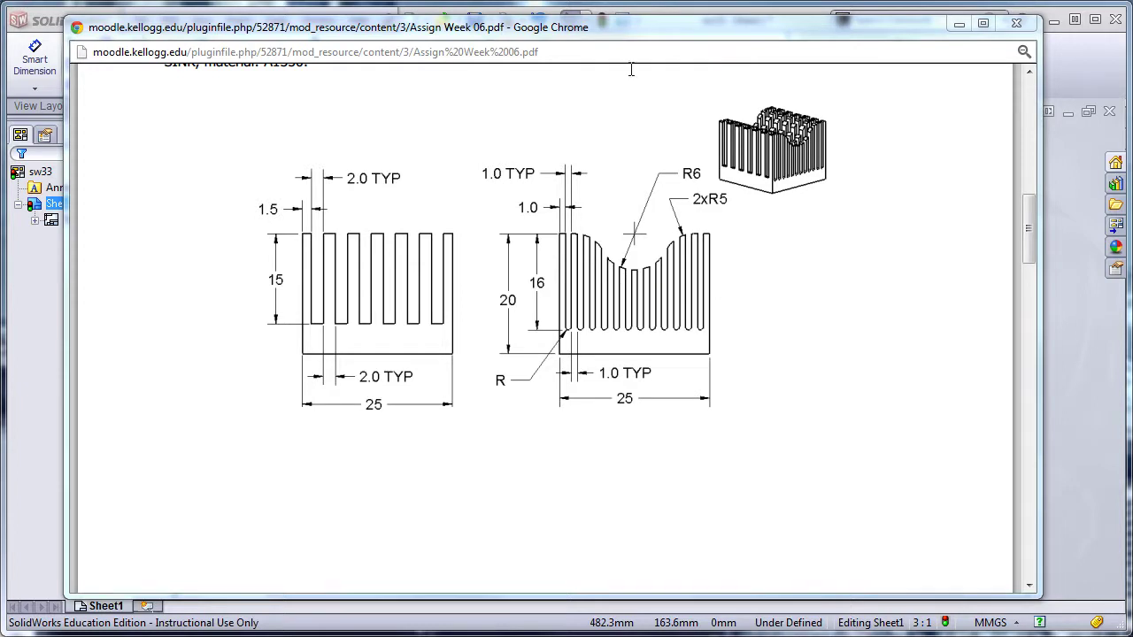
- Move the assignment PDF window aside to uncover the sw33 drawing sheet
left_click_drag(631, 26, 1131, 36)
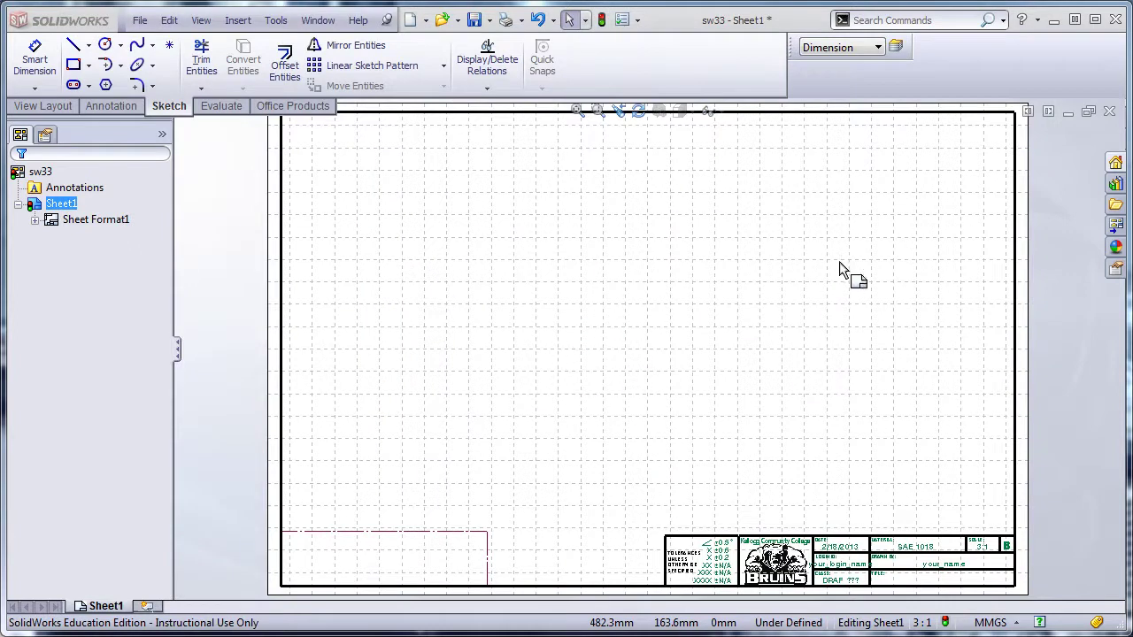
left_click(410, 20)
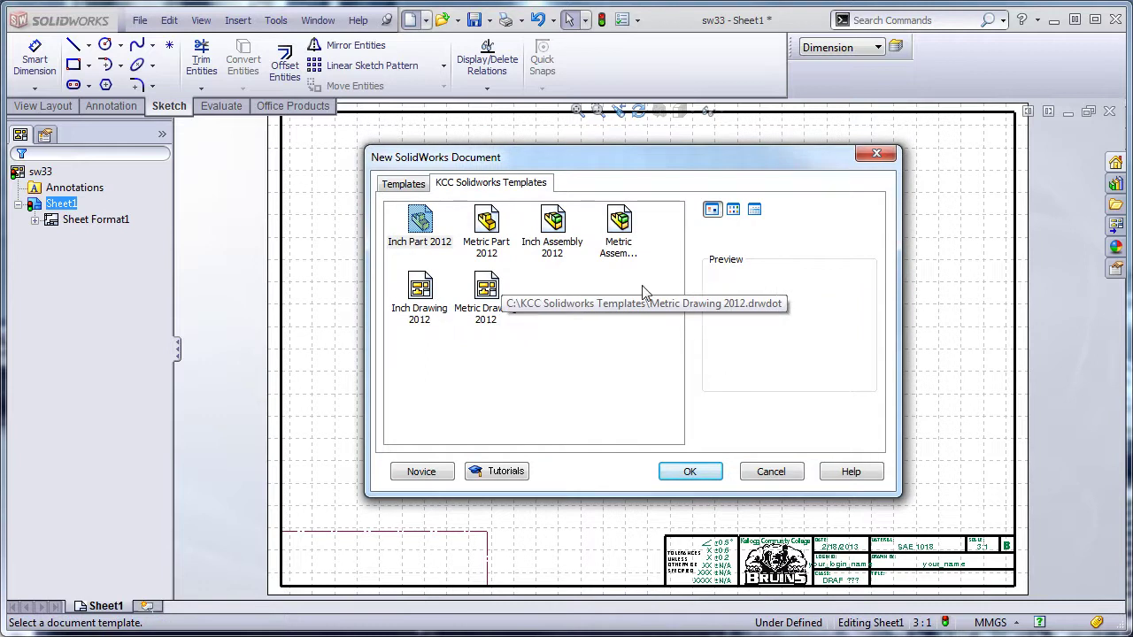
left_click(770, 473)
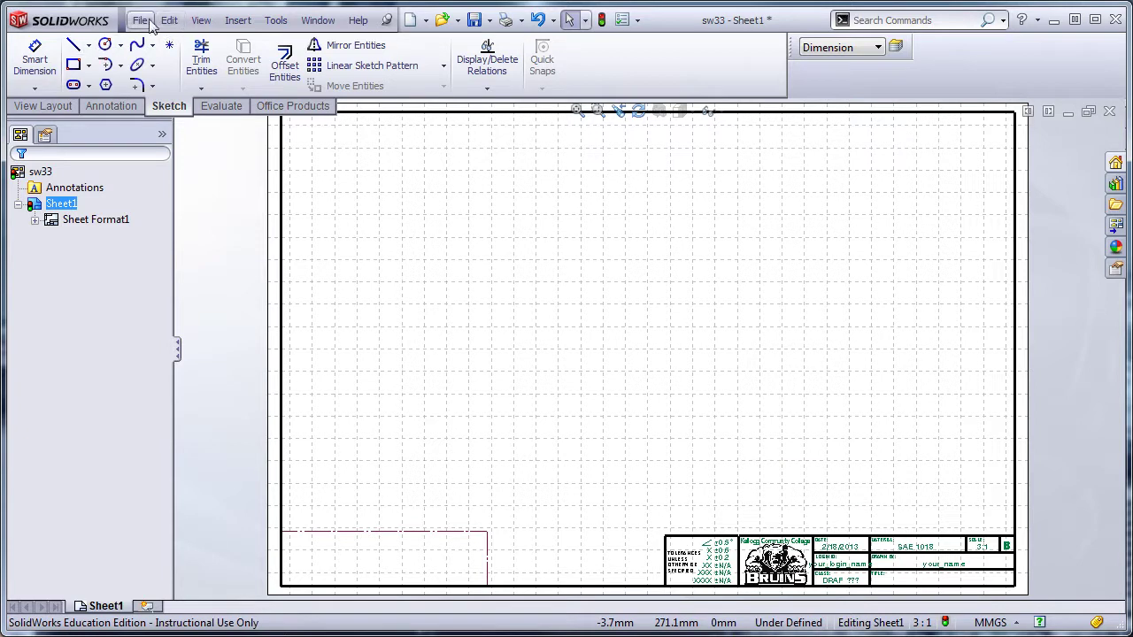
- Start a Model View and preview the part files in the Week 06 folder to look for the heat sink
left_click(44, 107)
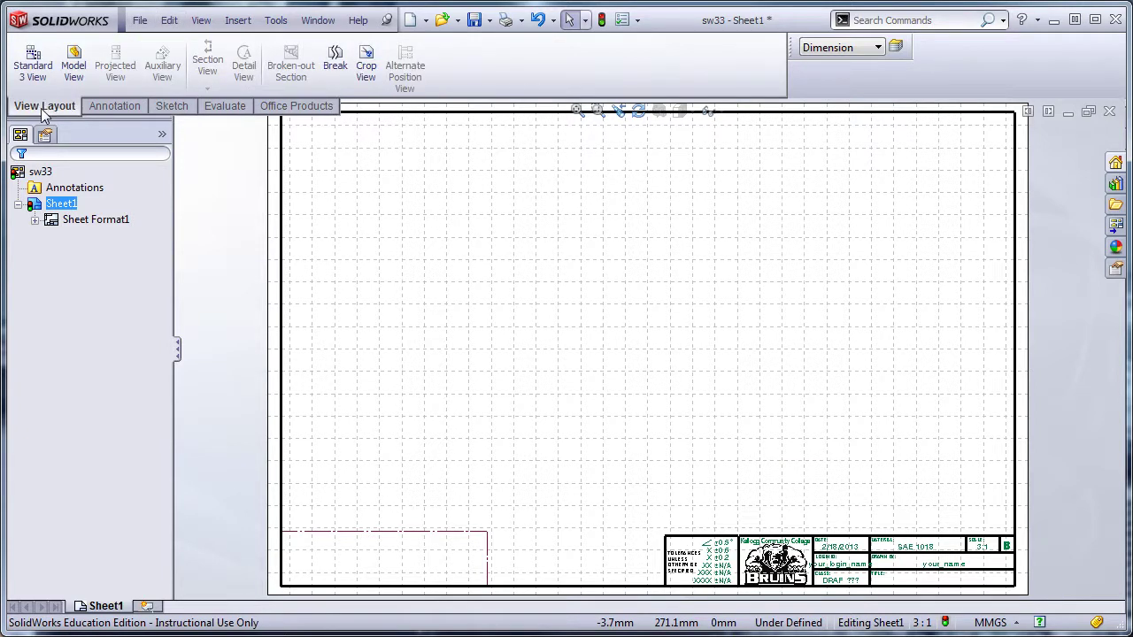
left_click(74, 67)
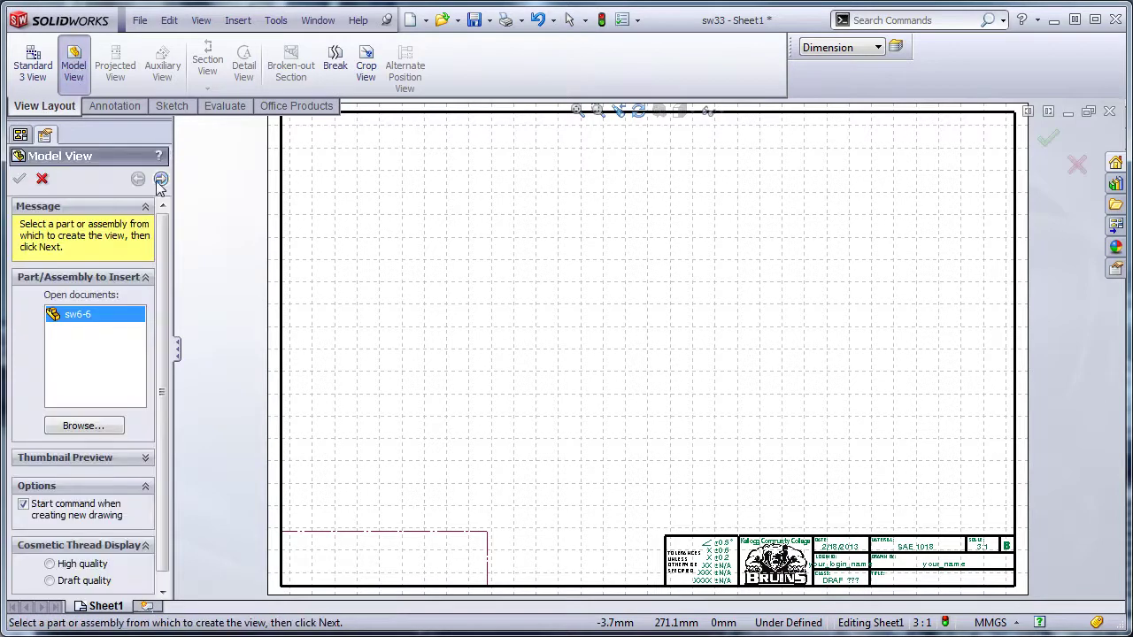
left_click(90, 426)
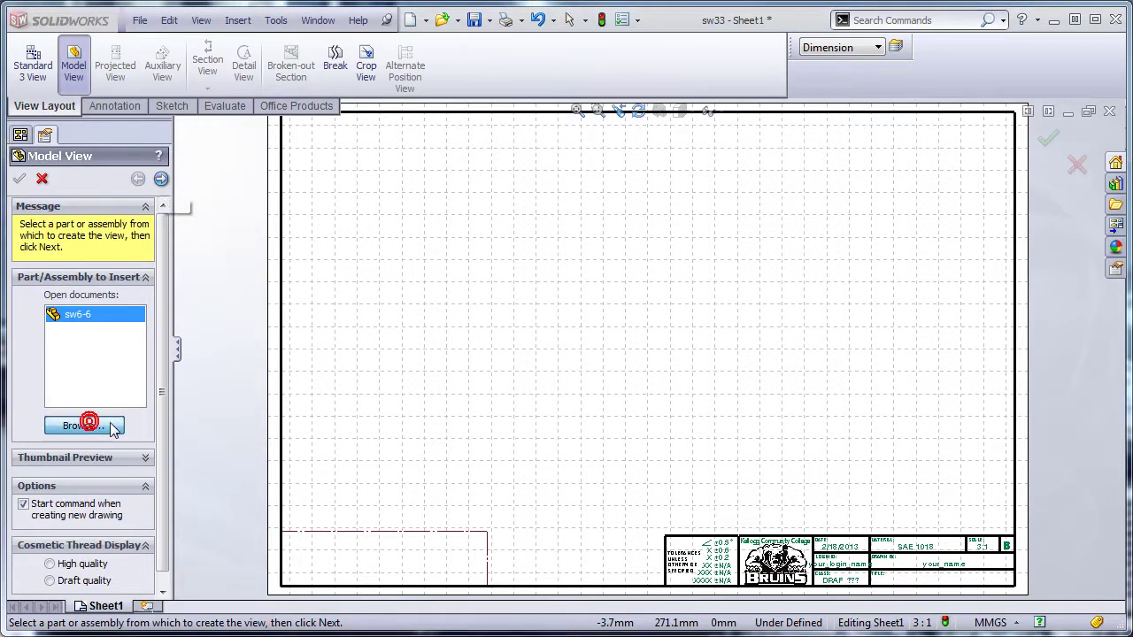
left_click(416, 296)
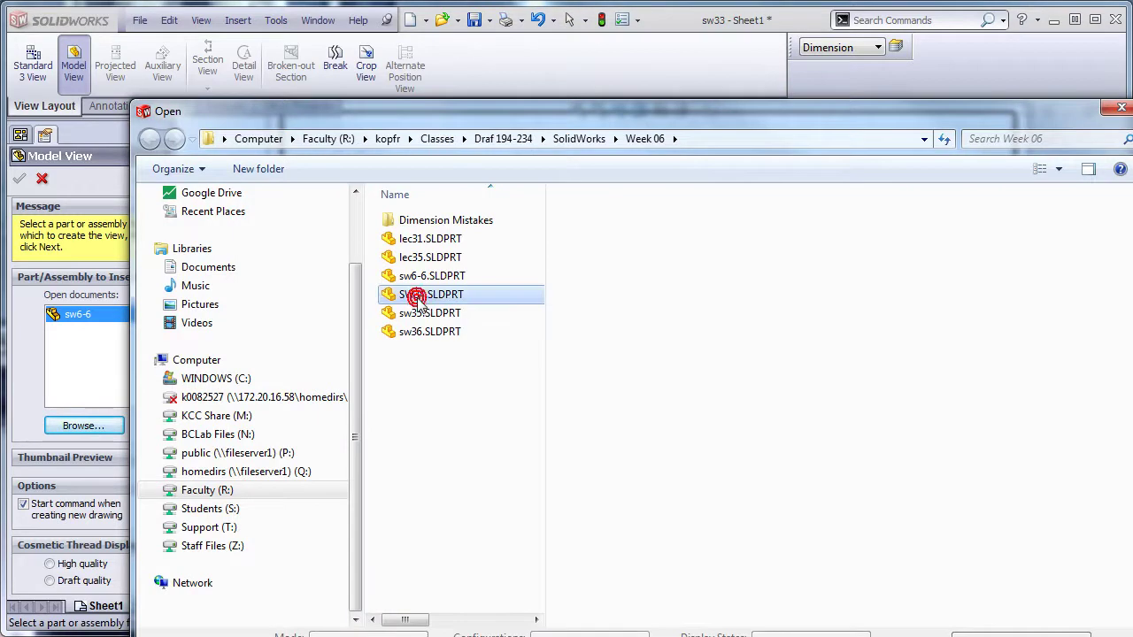
key("Down")
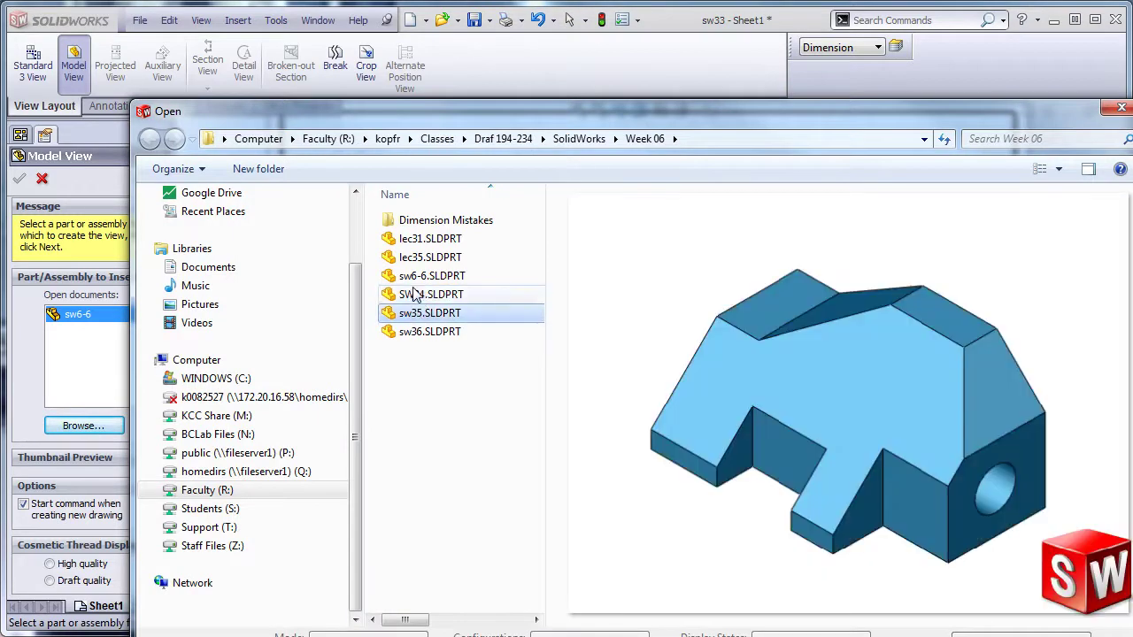
left_click(413, 258)
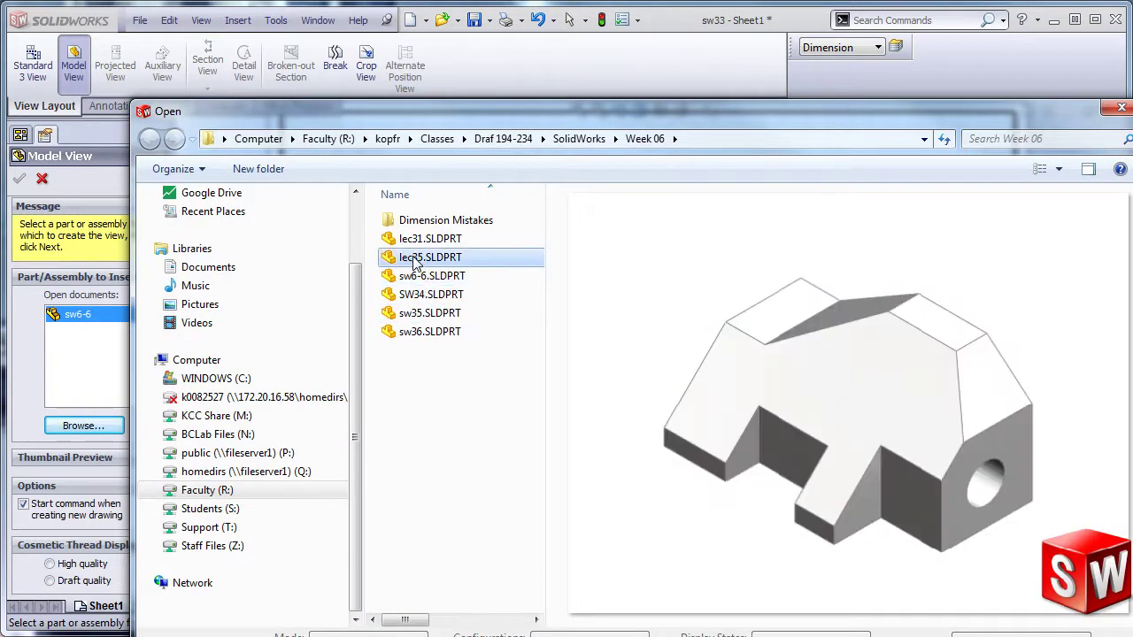
left_click(409, 239)
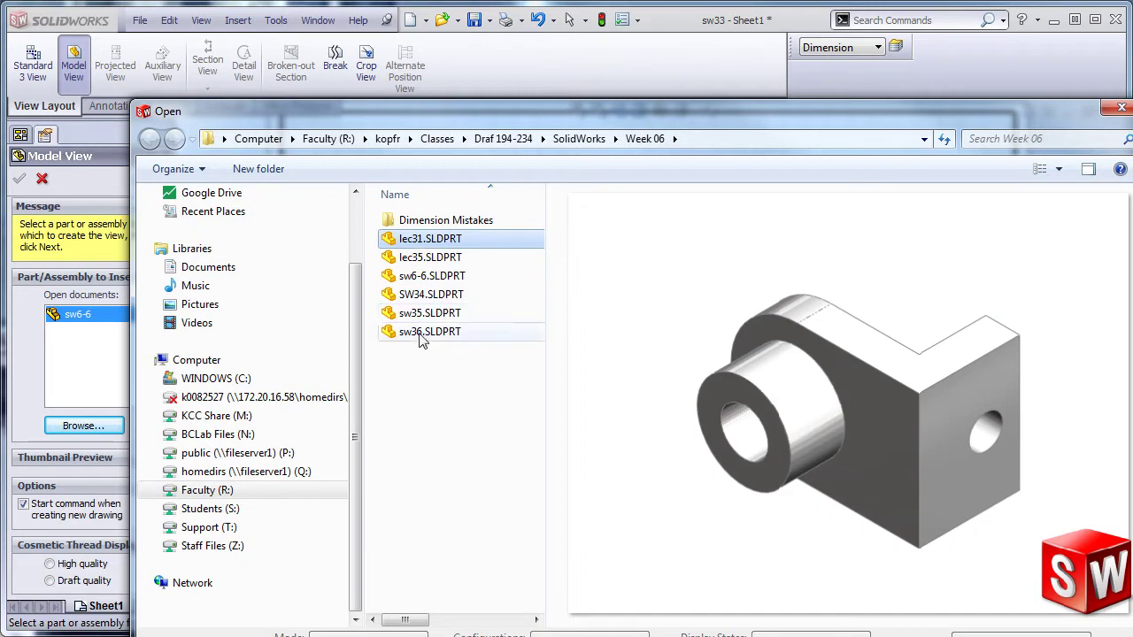
- Find the heat sink part in the Week 03 folder and load sw16.SLDPRT as the model for the view
left_click(556, 140)
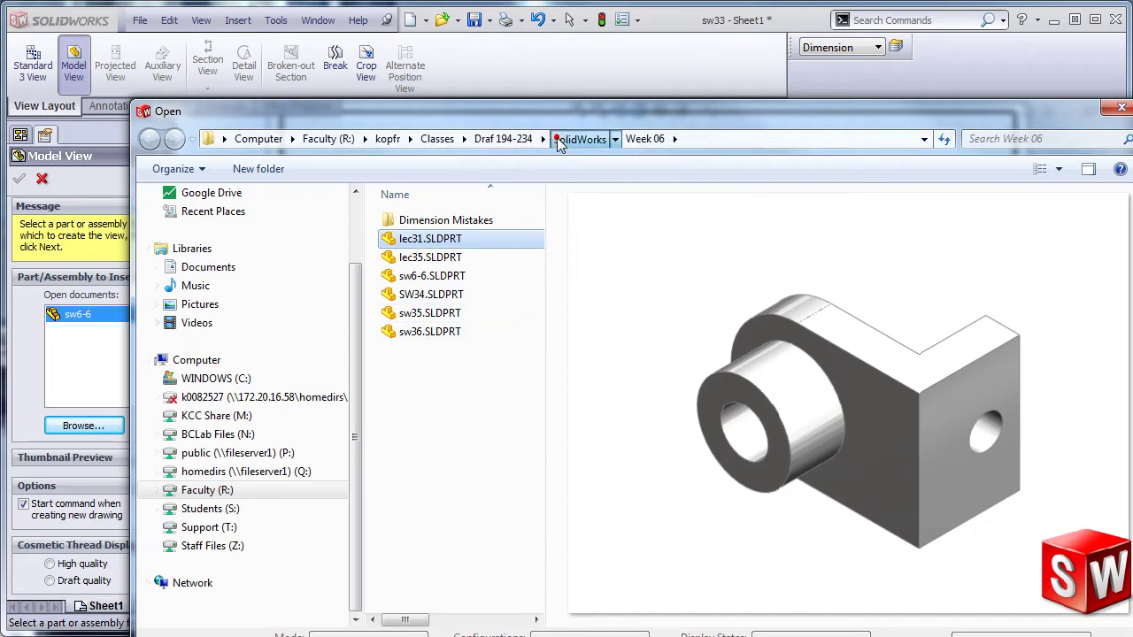
double_click(413, 257)
left_click(408, 295)
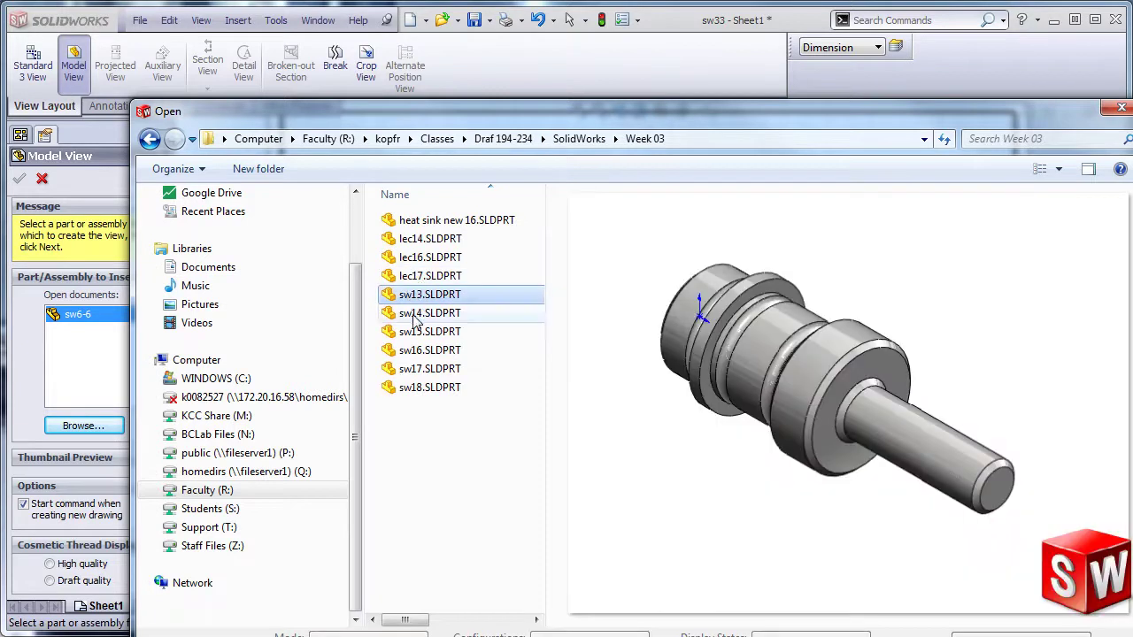
left_click(412, 312)
left_click(407, 332)
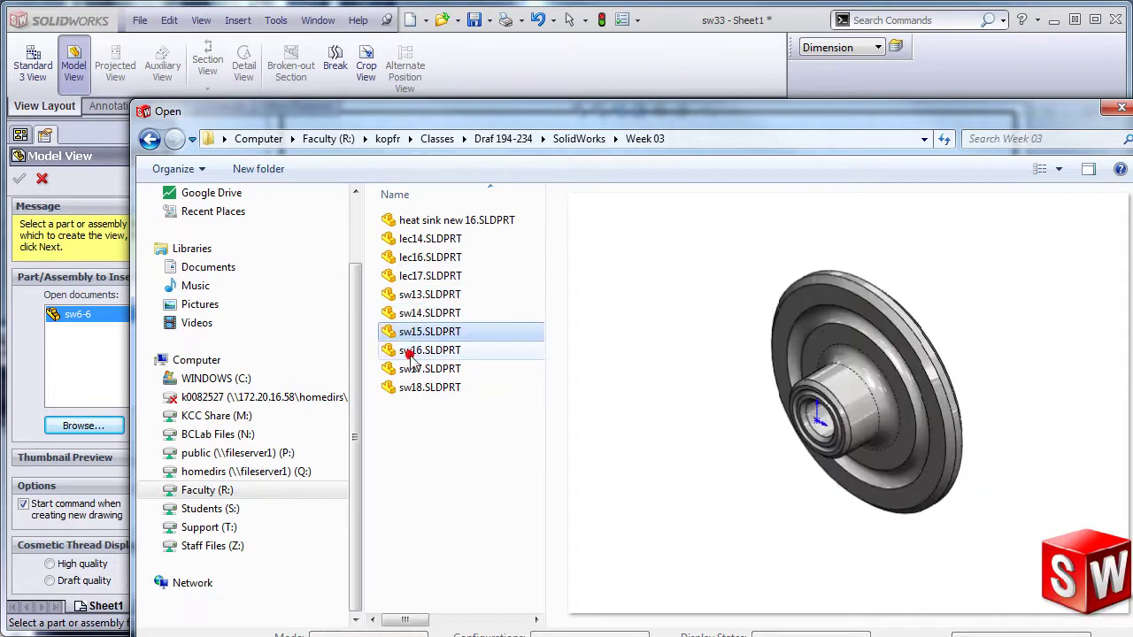
left_click(412, 351)
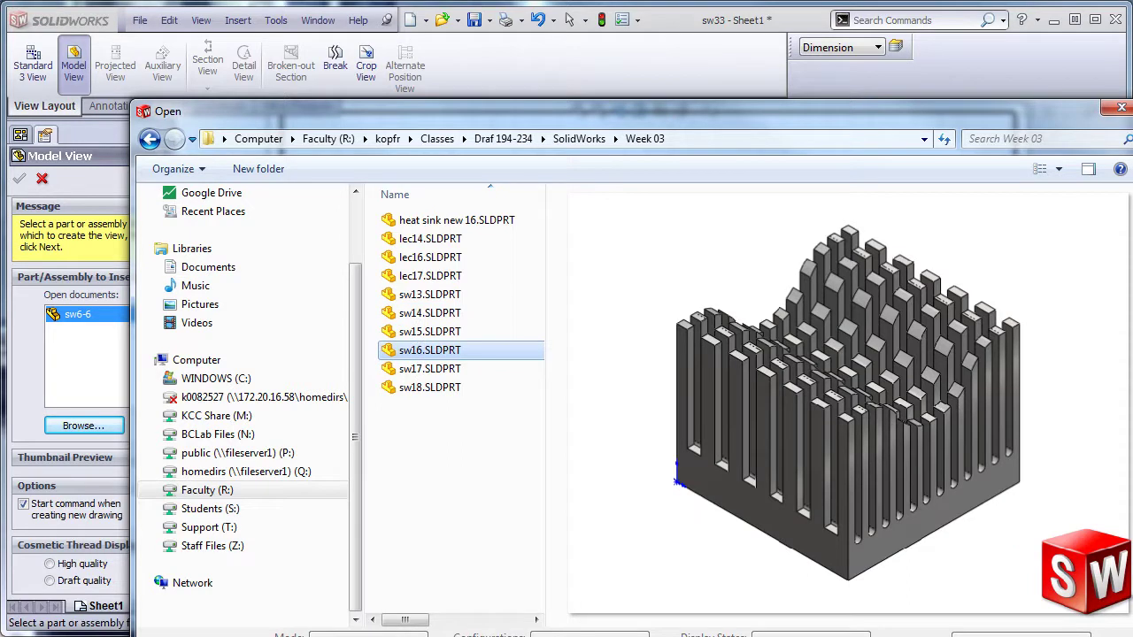
key("Return")
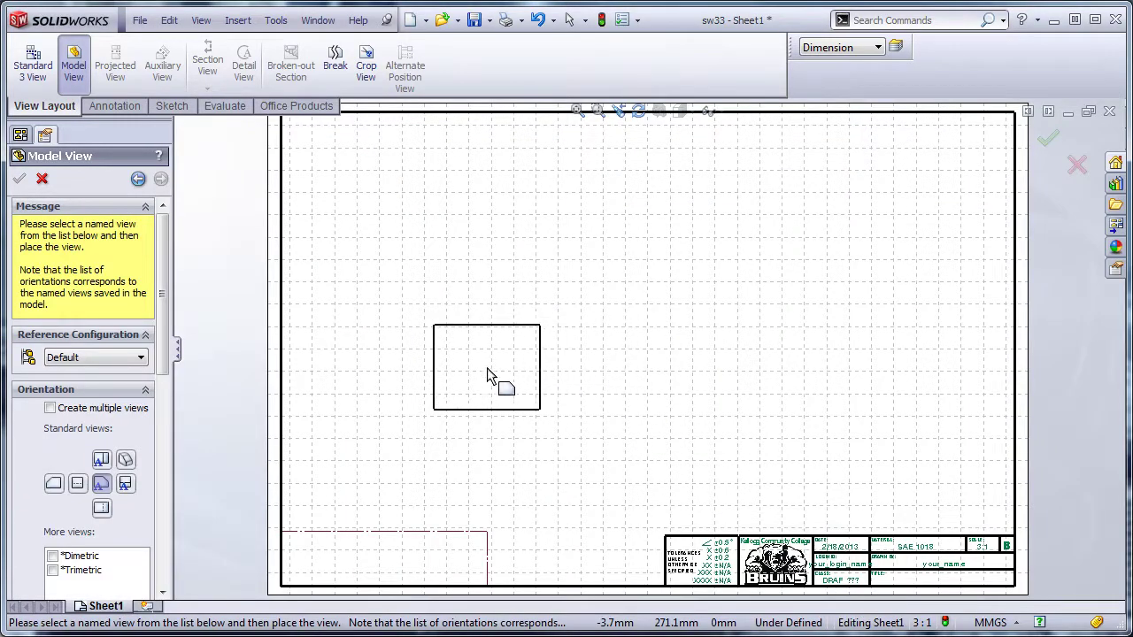
- Place the heat sink's front view with a projected right-side view beside it, and shift the pair toward the sheet's centre
left_click(469, 387)
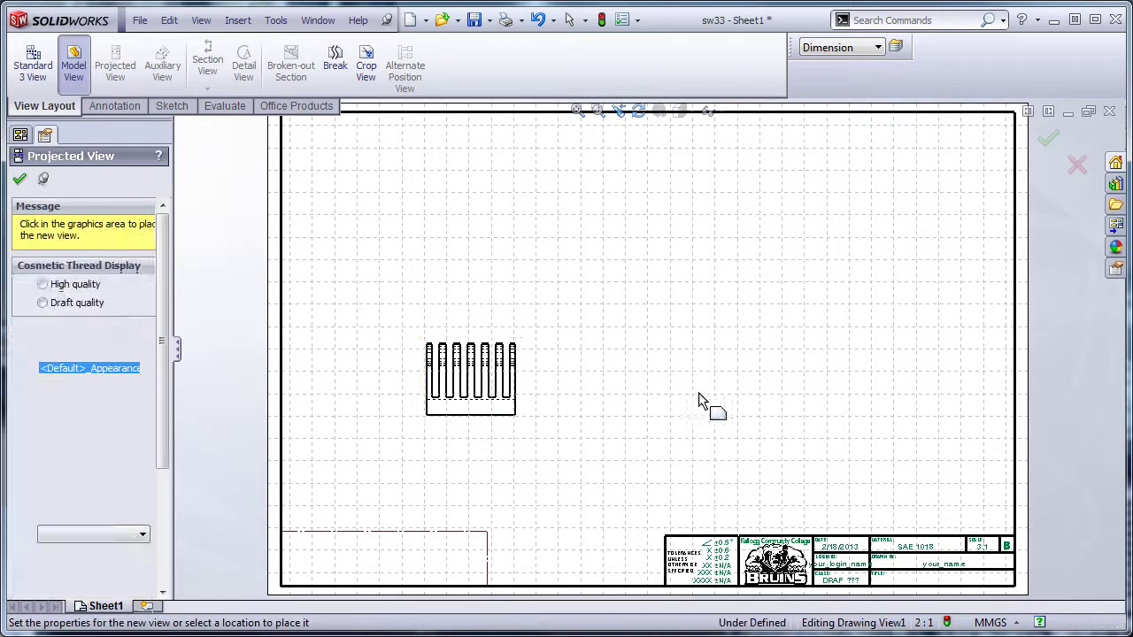
left_click(711, 391)
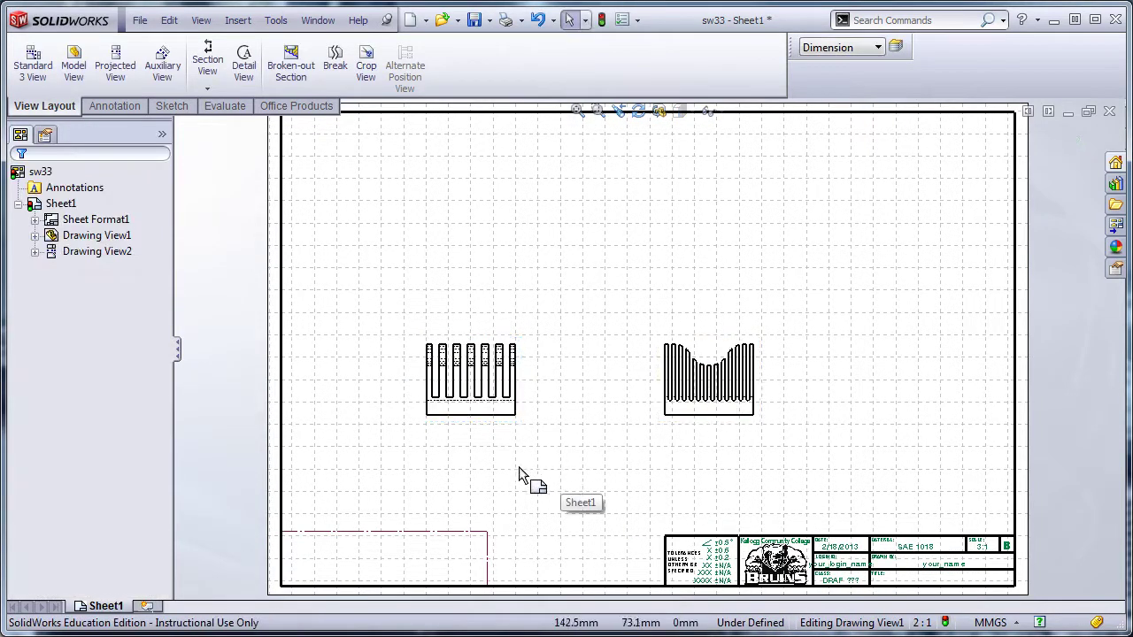
left_click_drag(498, 434, 548, 440)
left_click_drag(728, 435, 769, 442)
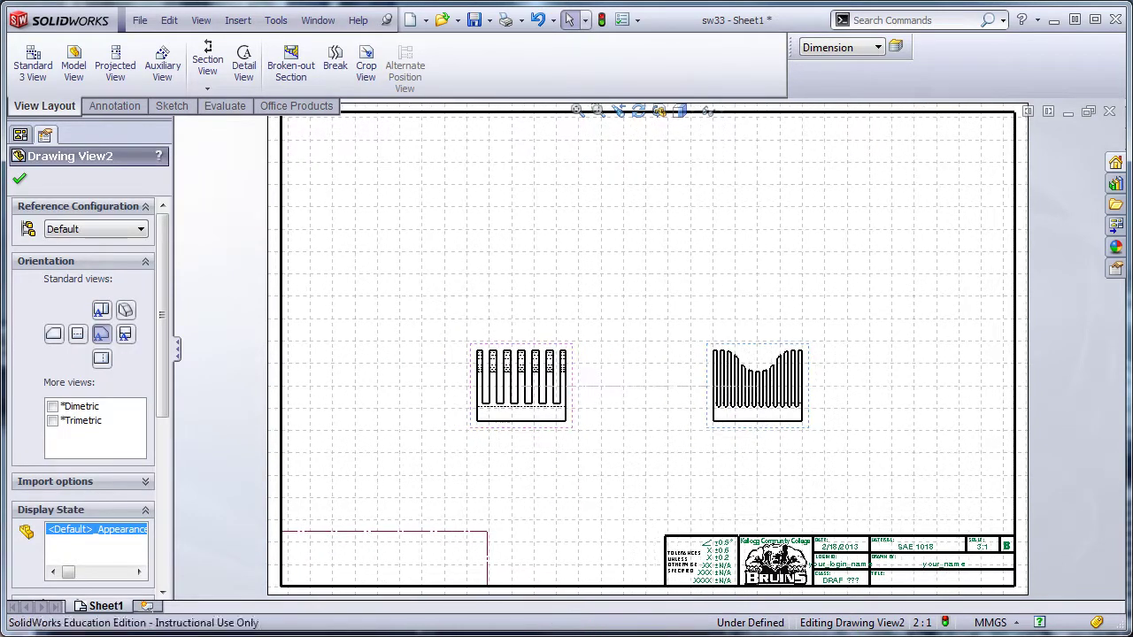
left_click(600, 487)
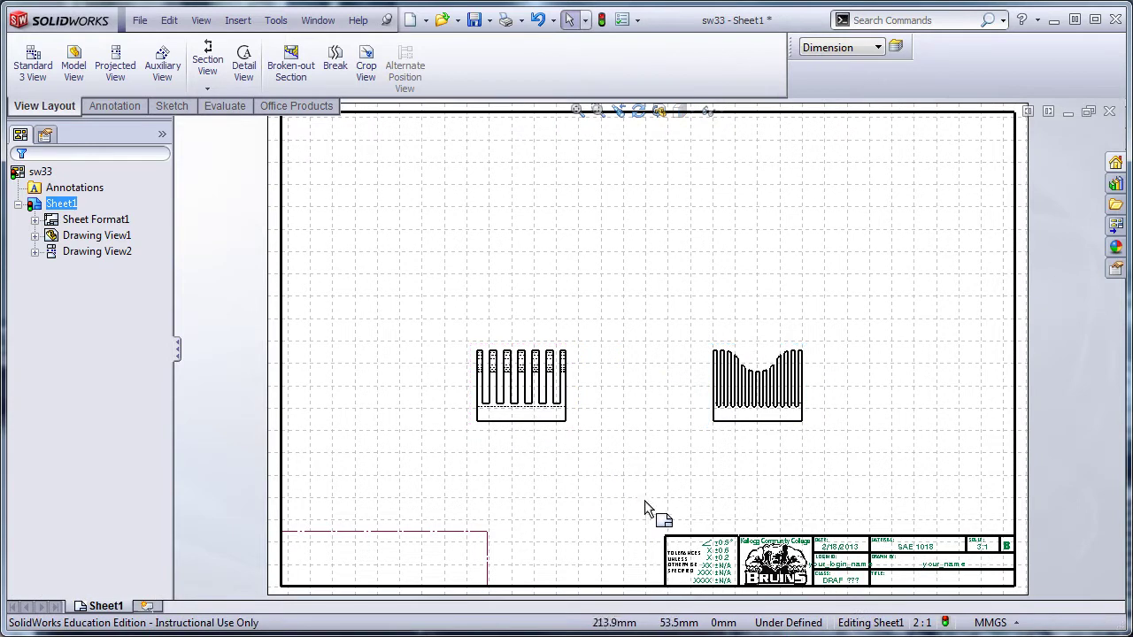
- Set the scale of Sheet1 to 3:1 in the sheet properties
right_click(602, 244)
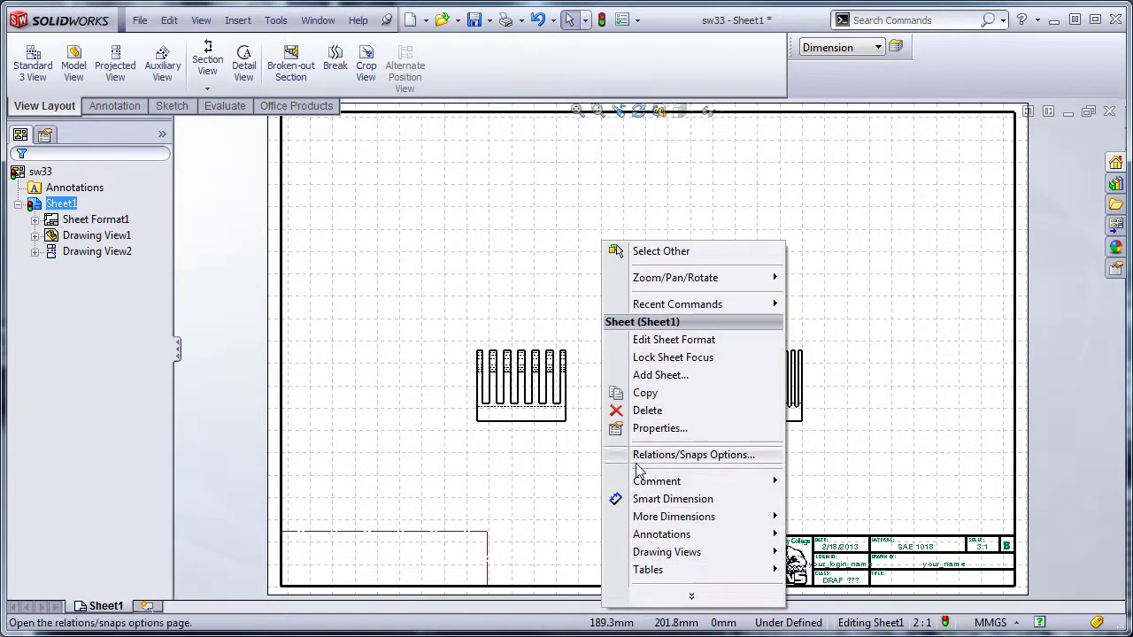
left_click(659, 429)
double_click(589, 243)
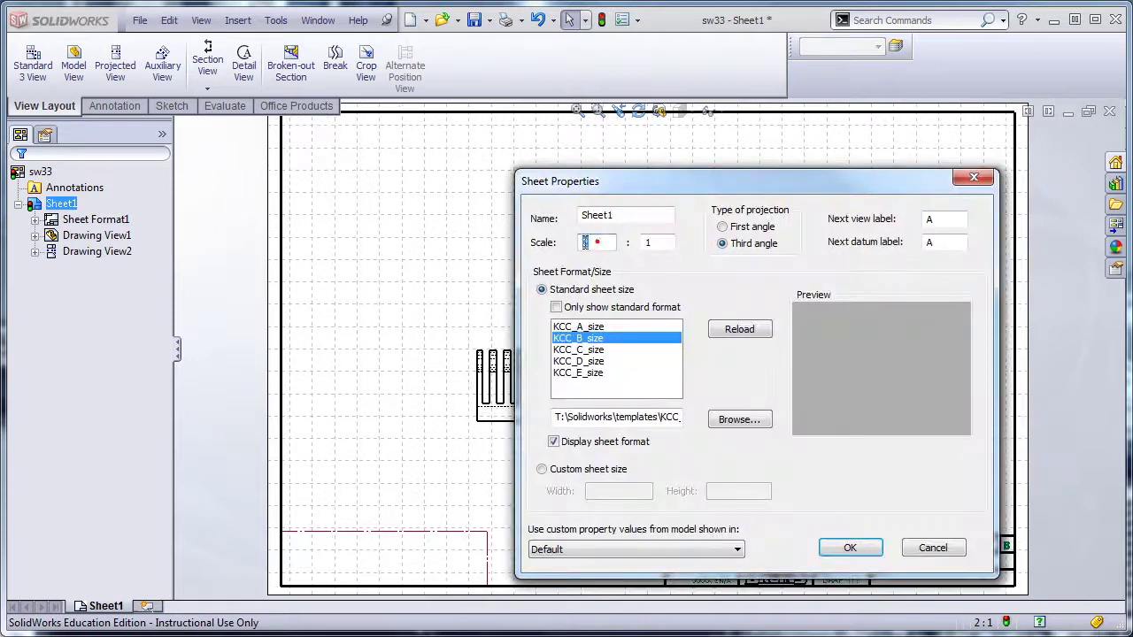
key("Return")
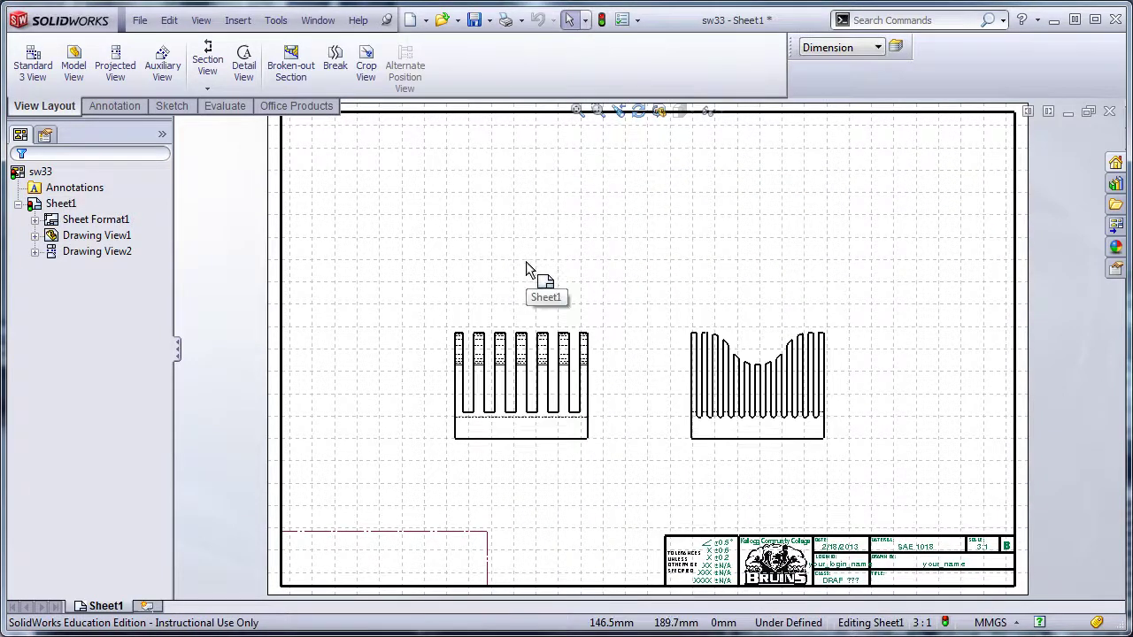
right_click(609, 258)
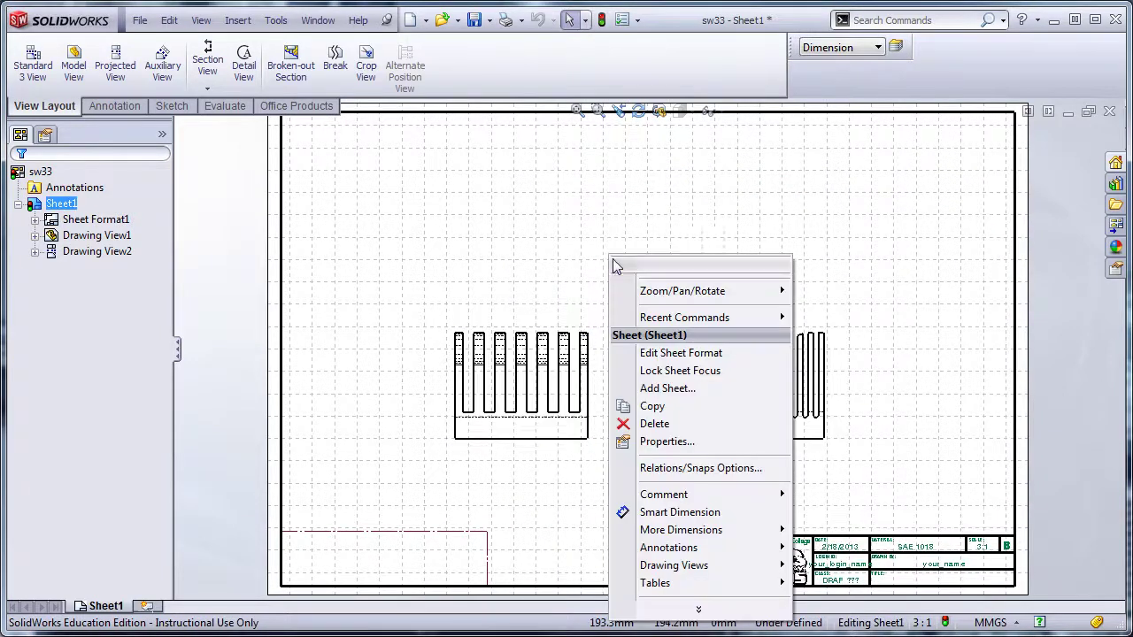
left_click(509, 230)
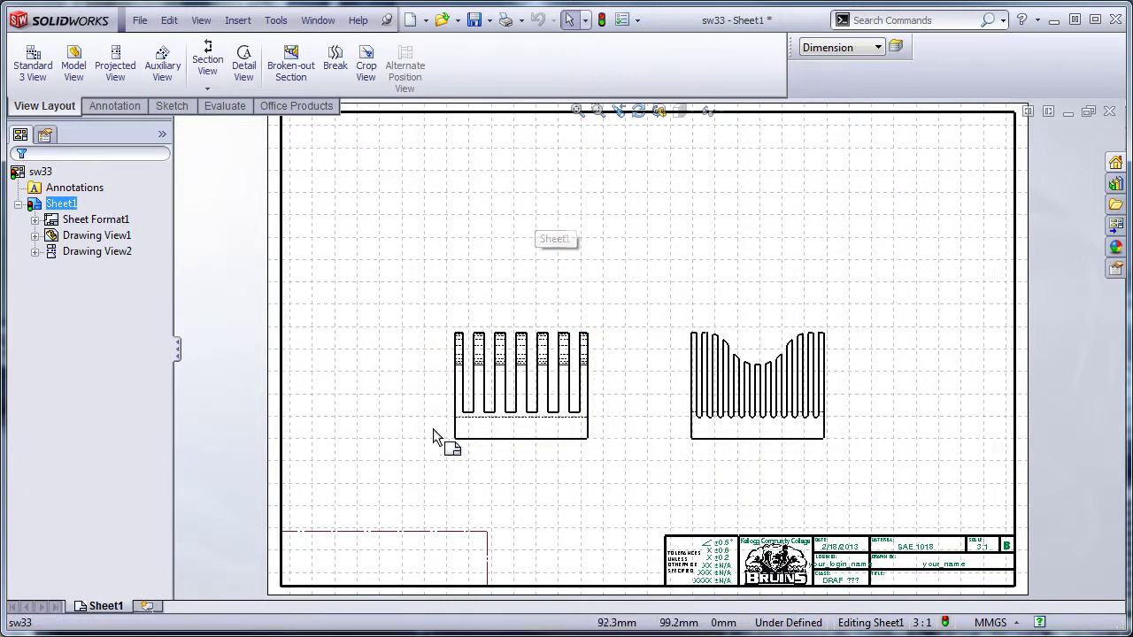
- Set the front view's display style to Hidden Lines Removed for both heat sink views
scroll(672, 464, "down", 2)
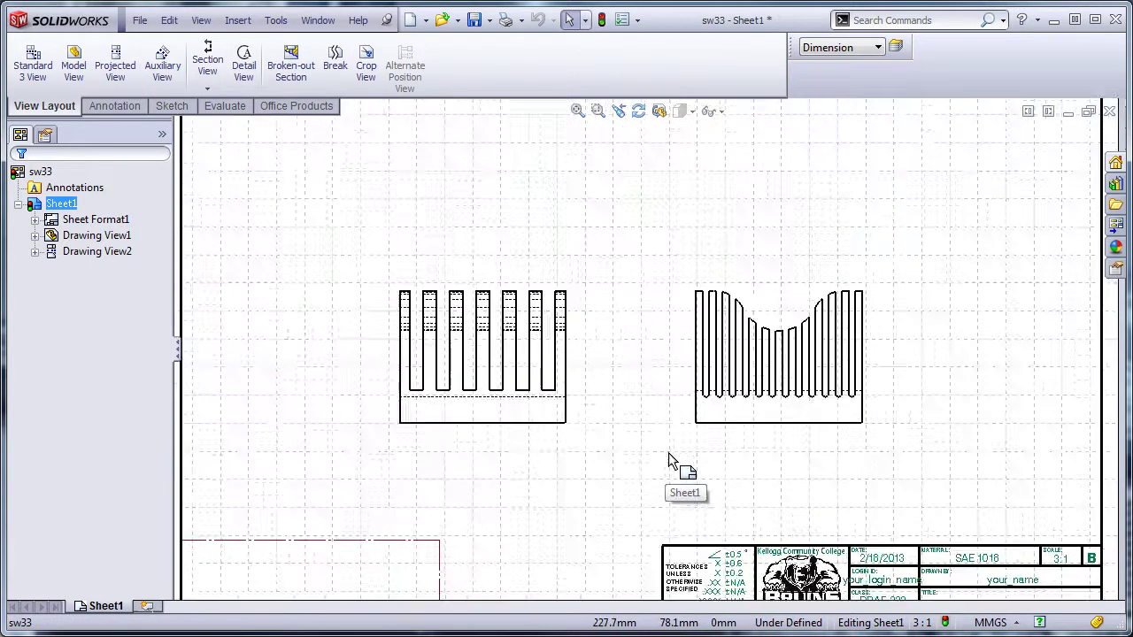
left_click(514, 419)
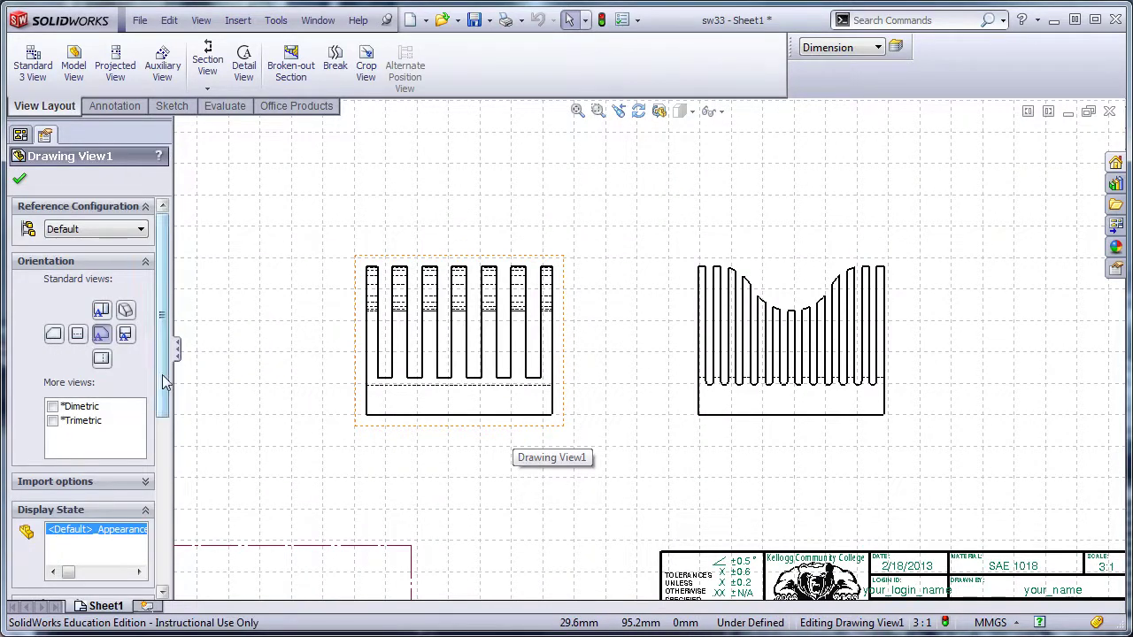
scroll(115, 442, "down", 3)
left_click(99, 508)
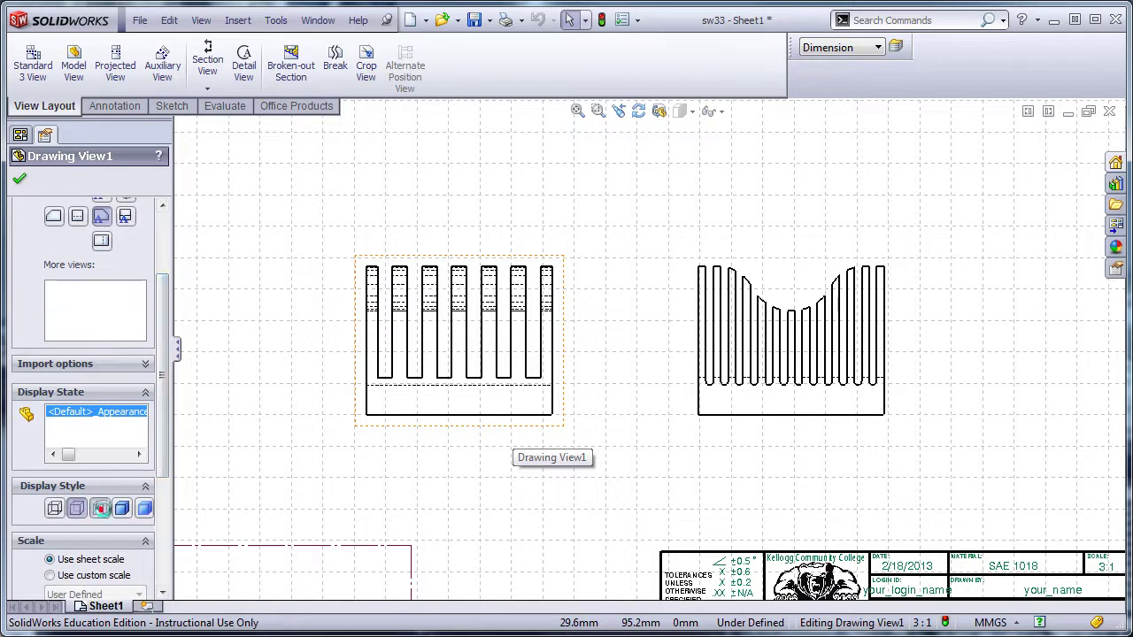
left_click(700, 425)
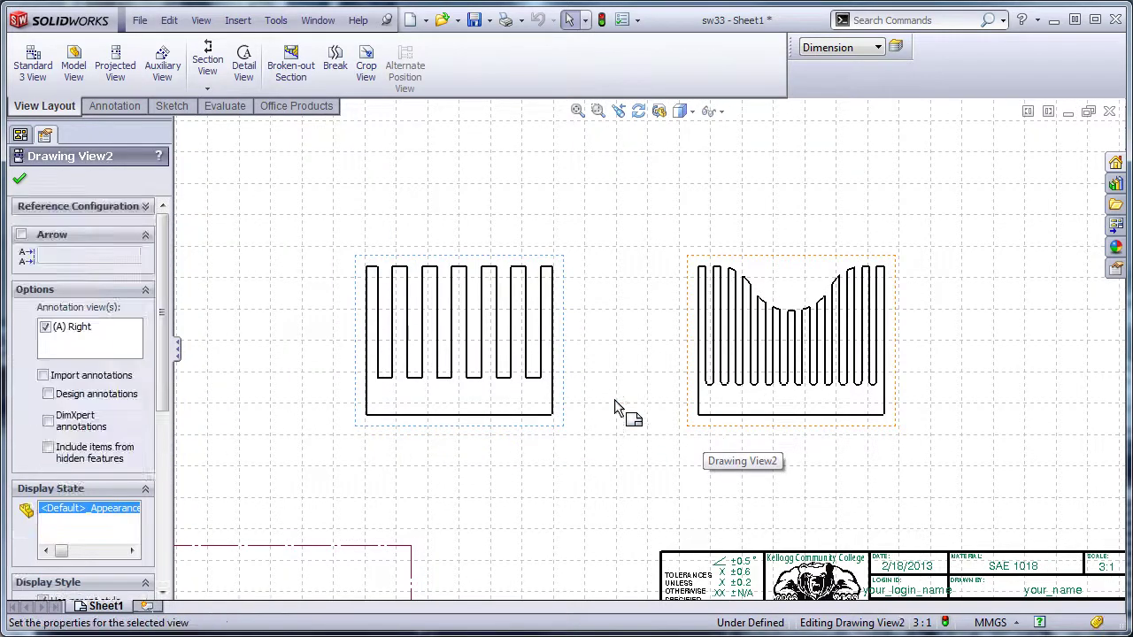
left_click(612, 397)
- Insert the model dimensions from the entire model into all views, with duplicates eliminated
key("f")
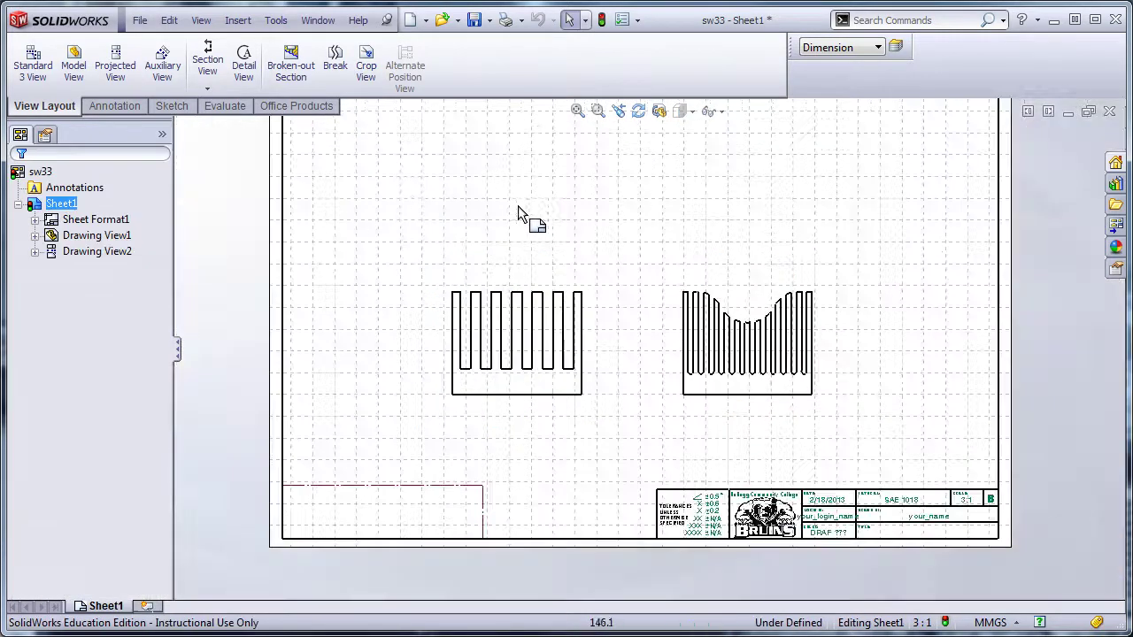
left_click(238, 19)
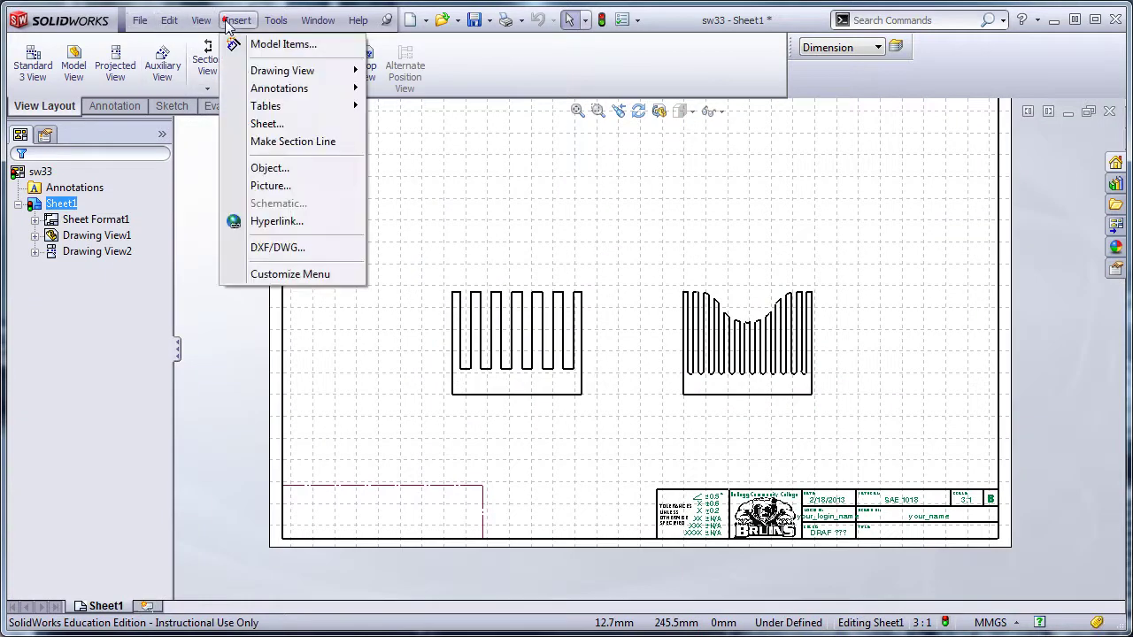
left_click(237, 41)
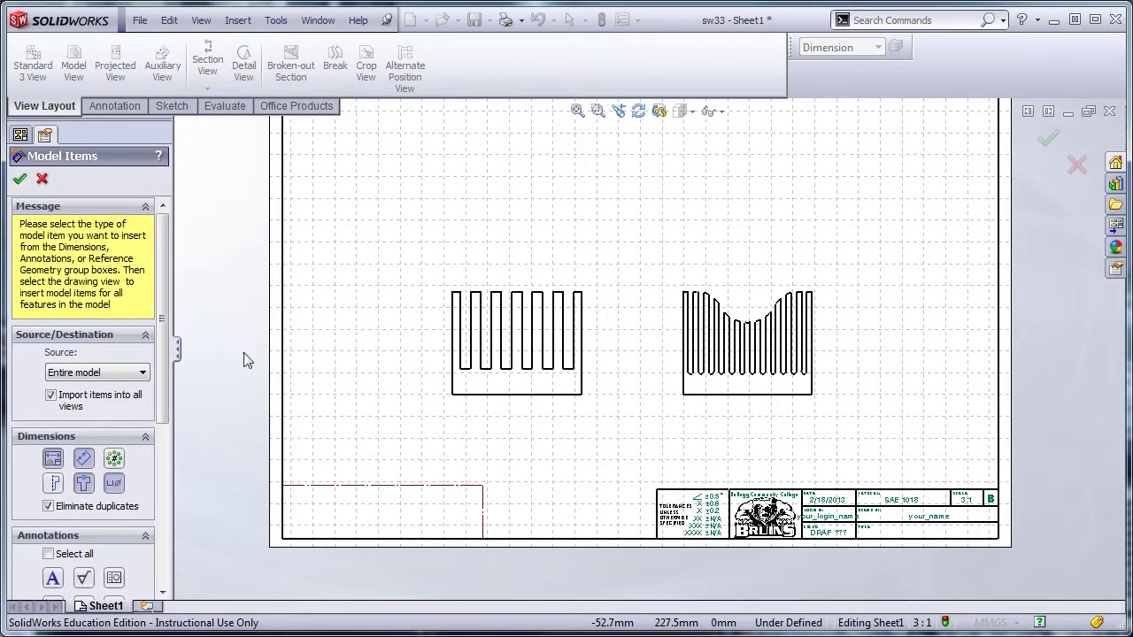
left_click(20, 179)
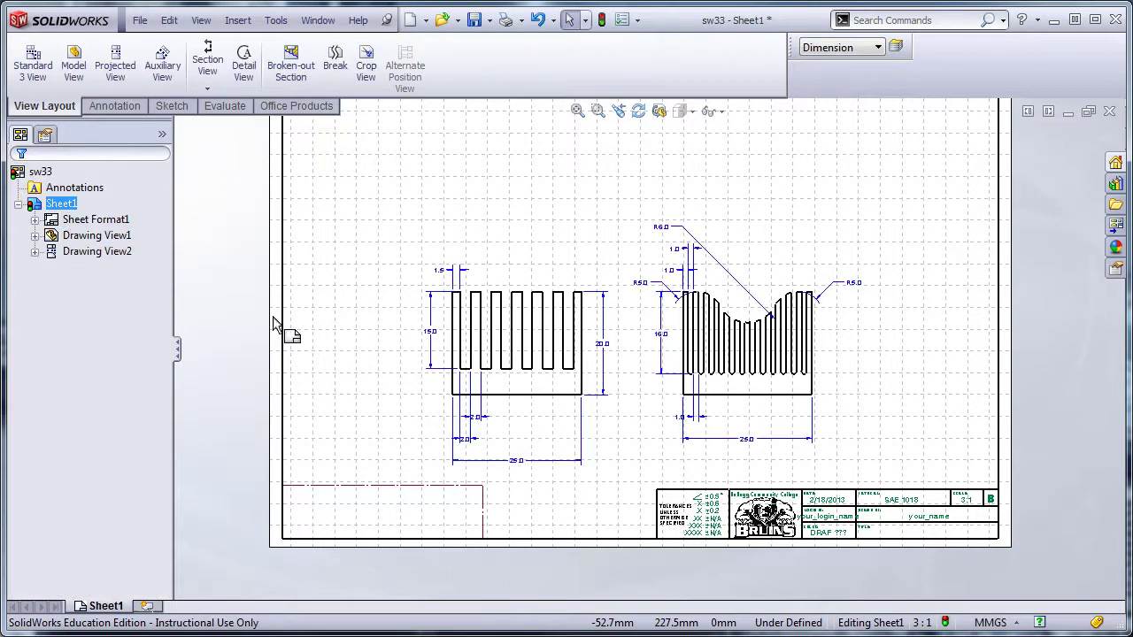
- Set the document's basic length units to no decimal places, keeping the MMGS unit system
scroll(609, 423, "down", 3)
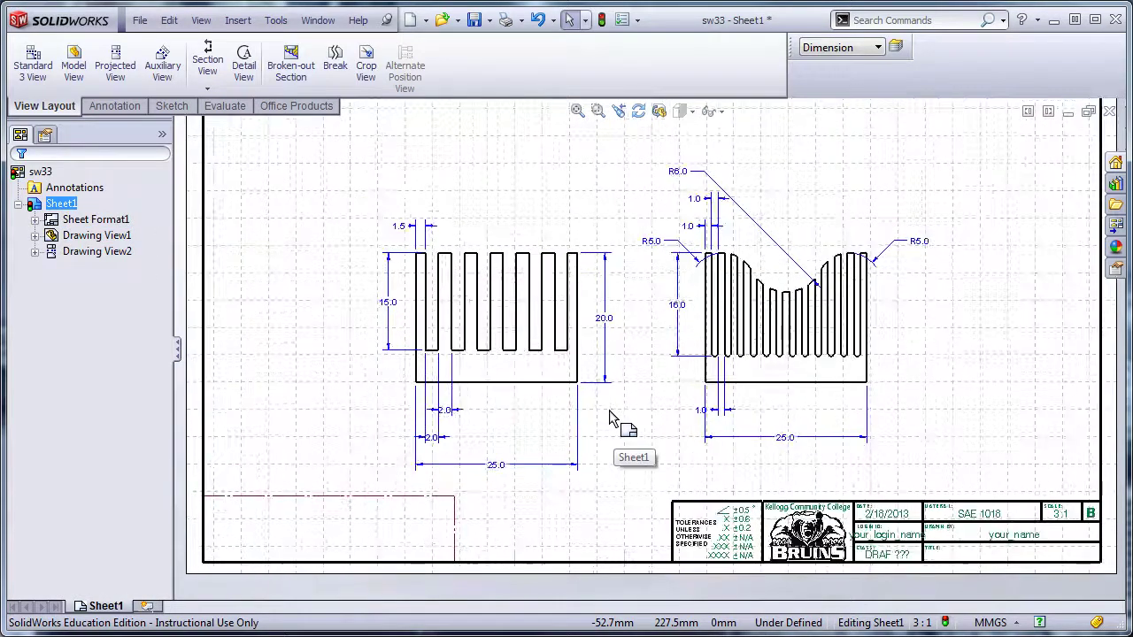
mouse_move(610, 409)
middle_mouse_down()
mouse_move(625, 374)
mouse_move(646, 397)
middle_mouse_up()
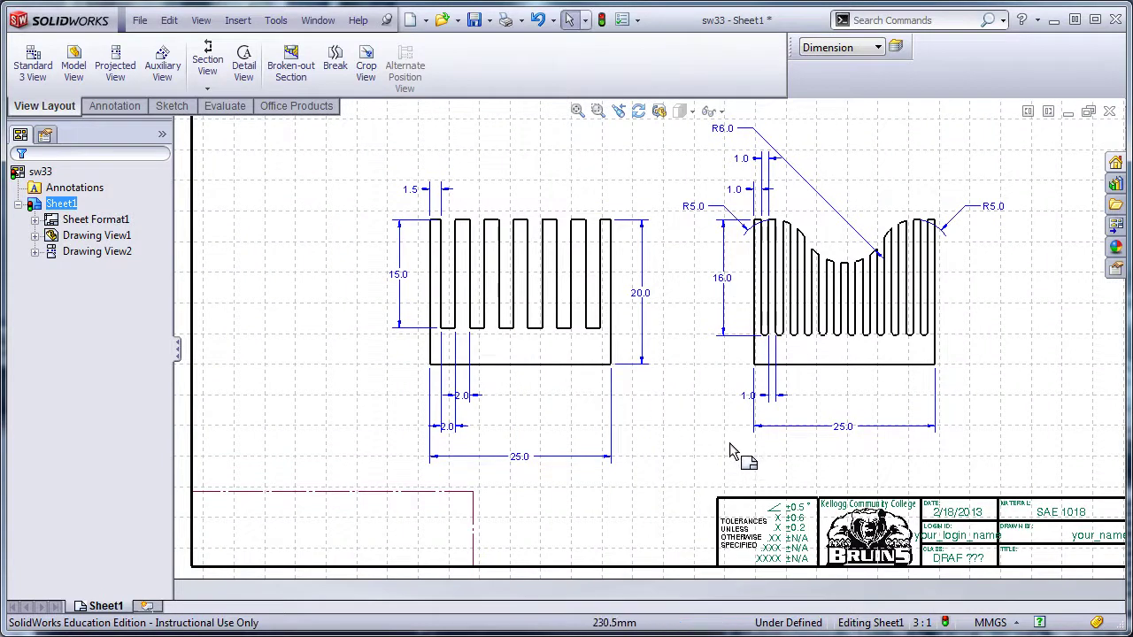
left_click(1009, 623)
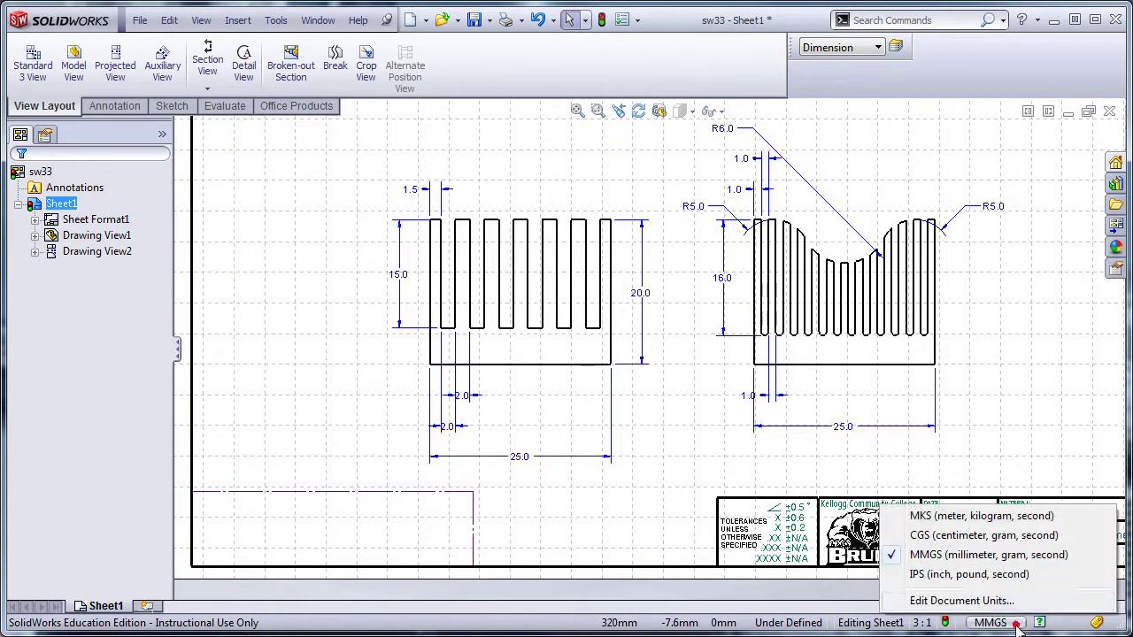
left_click(962, 601)
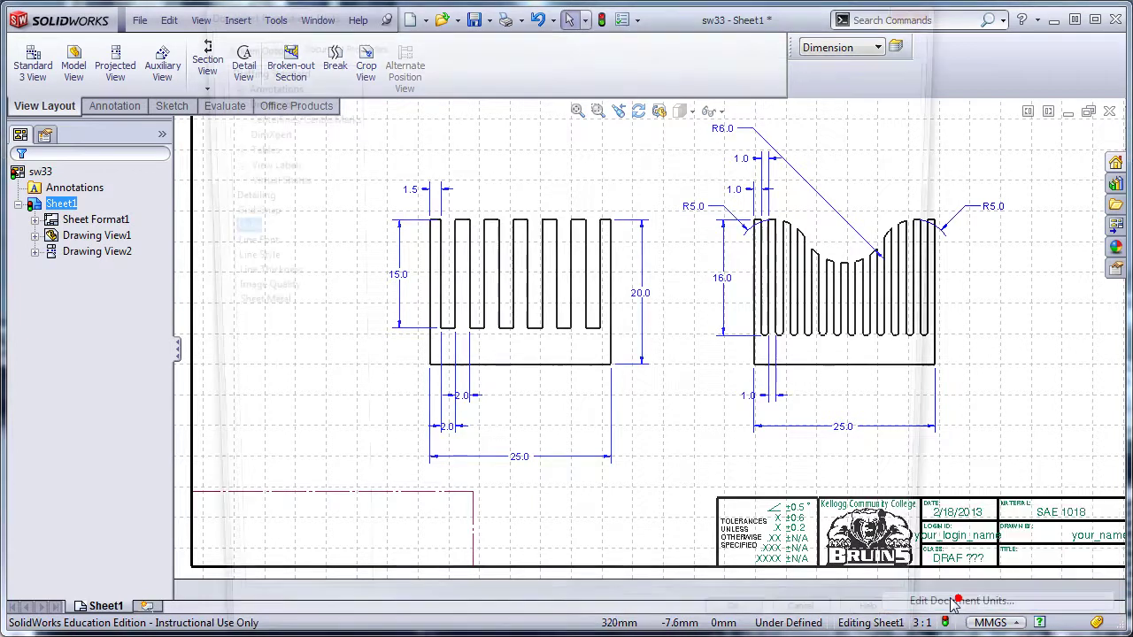
left_click(609, 215)
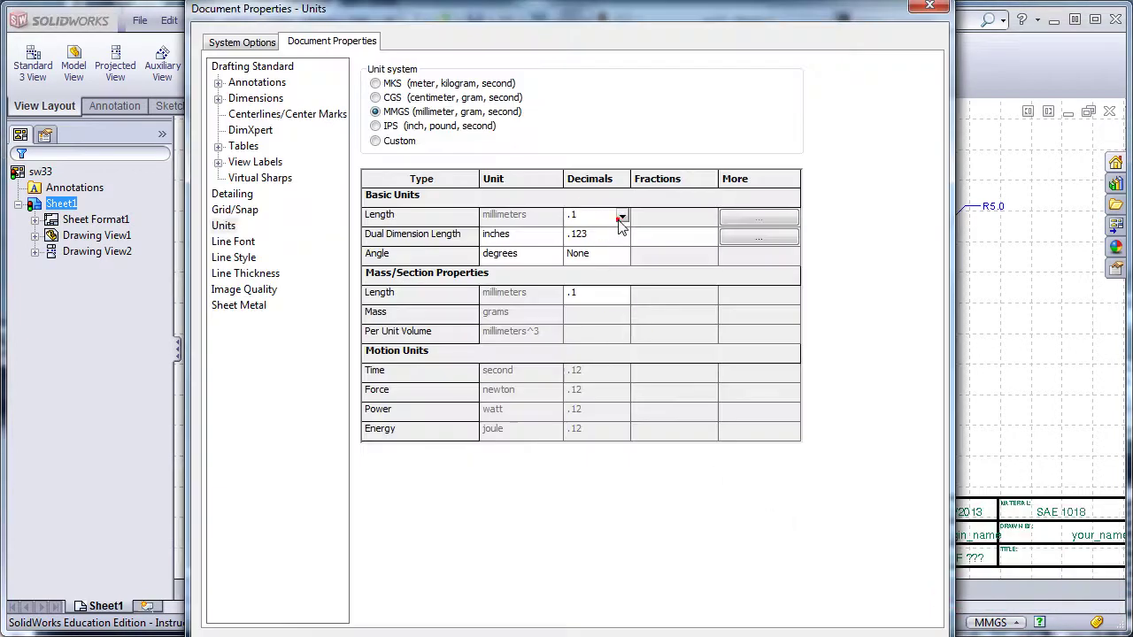
left_click(622, 216)
left_click(584, 231)
left_click(549, 633)
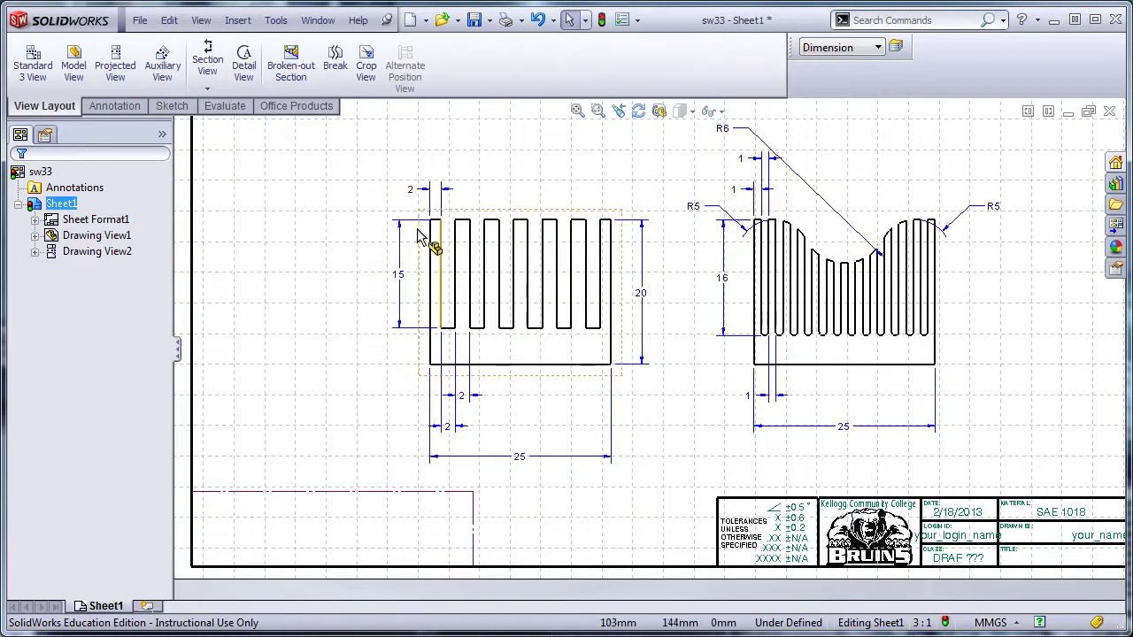
- Set the precision of all six small fin and slot width dimensions in both views to one decimal place (.1)
left_click(412, 190)
left_click(449, 429, "ctrl")
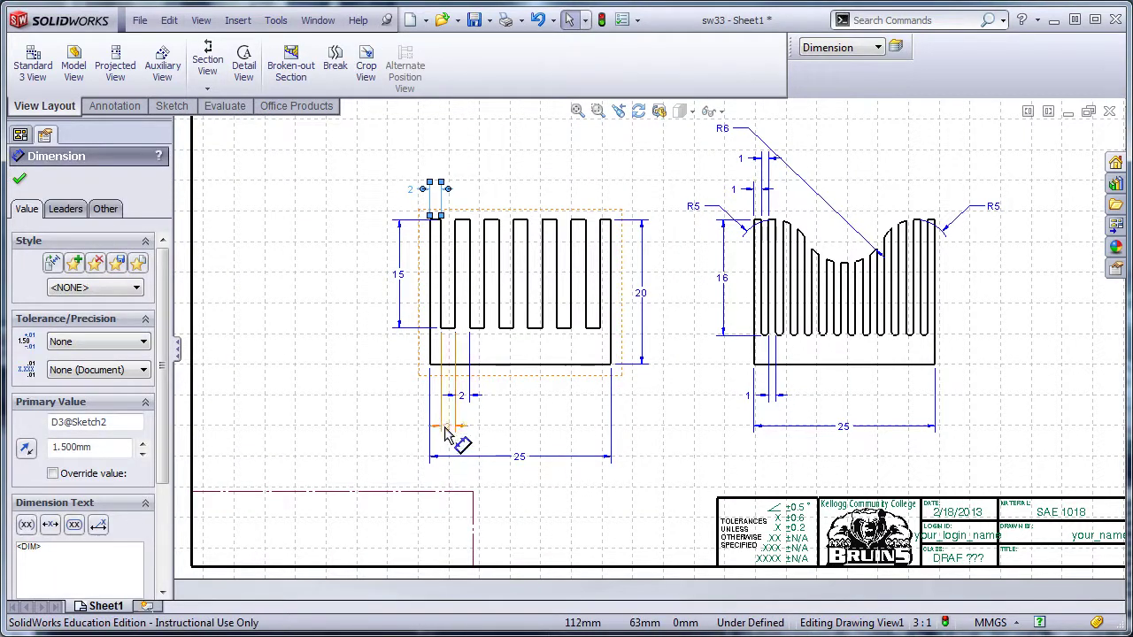
left_click(483, 396, "ctrl")
left_click(749, 187, "ctrl")
left_click(752, 157, "ctrl")
left_click(759, 395, "ctrl")
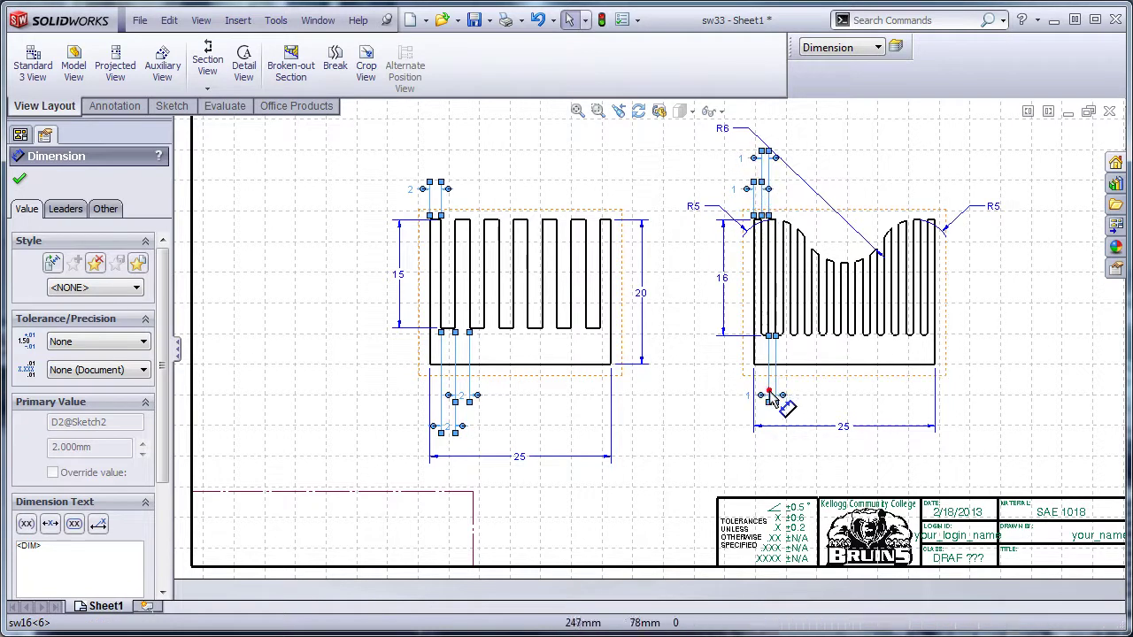
left_click(100, 345)
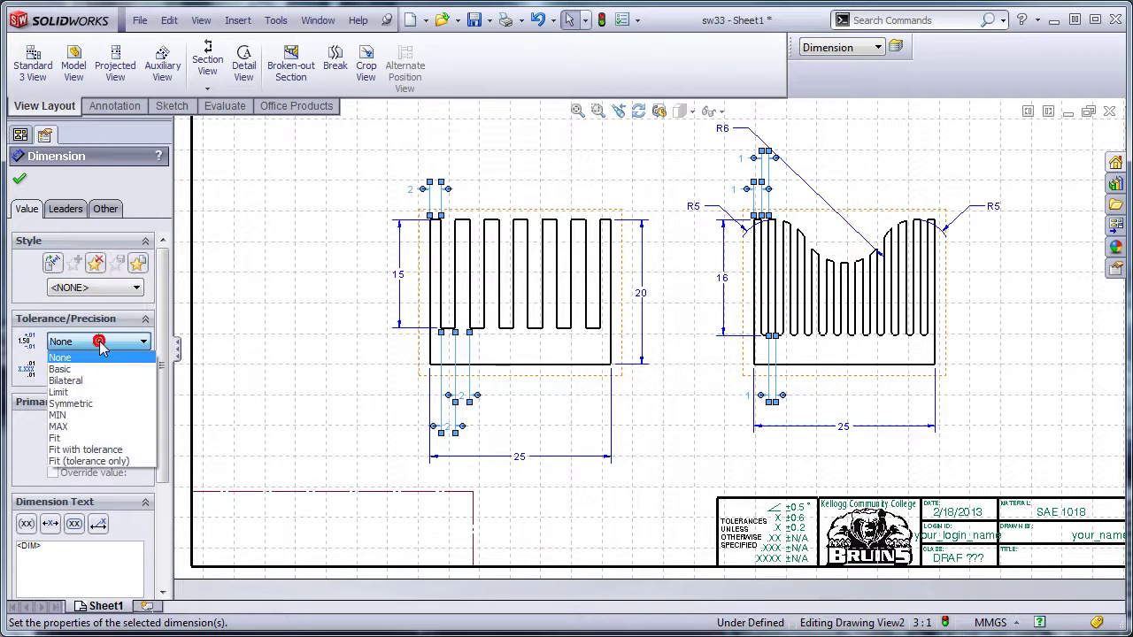
left_click(216, 327)
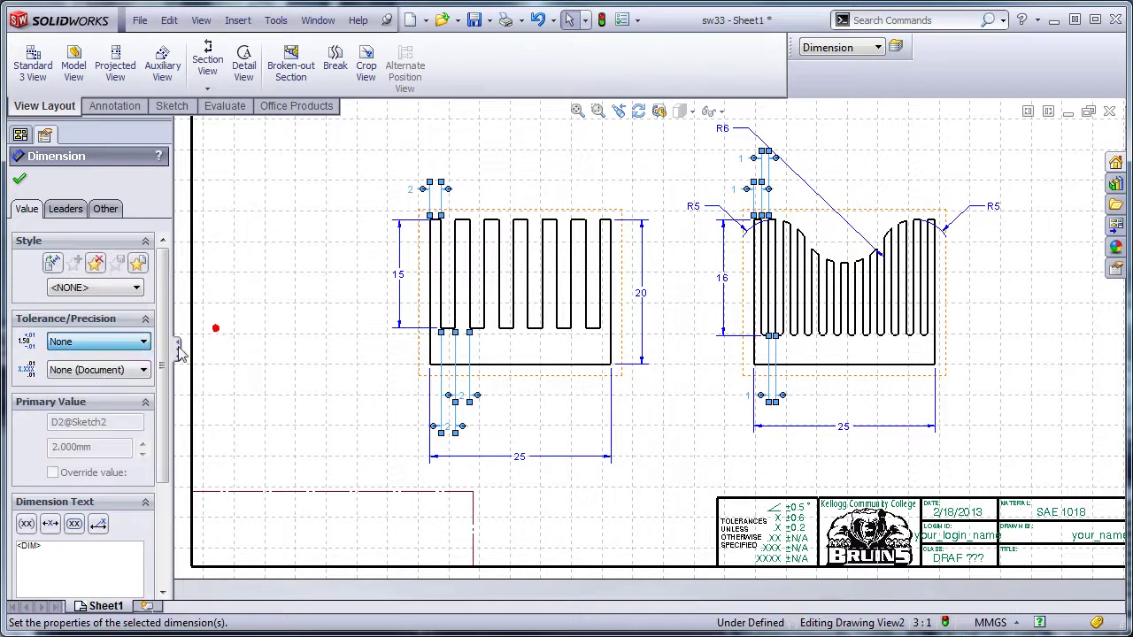
left_click(96, 369)
left_click(88, 398)
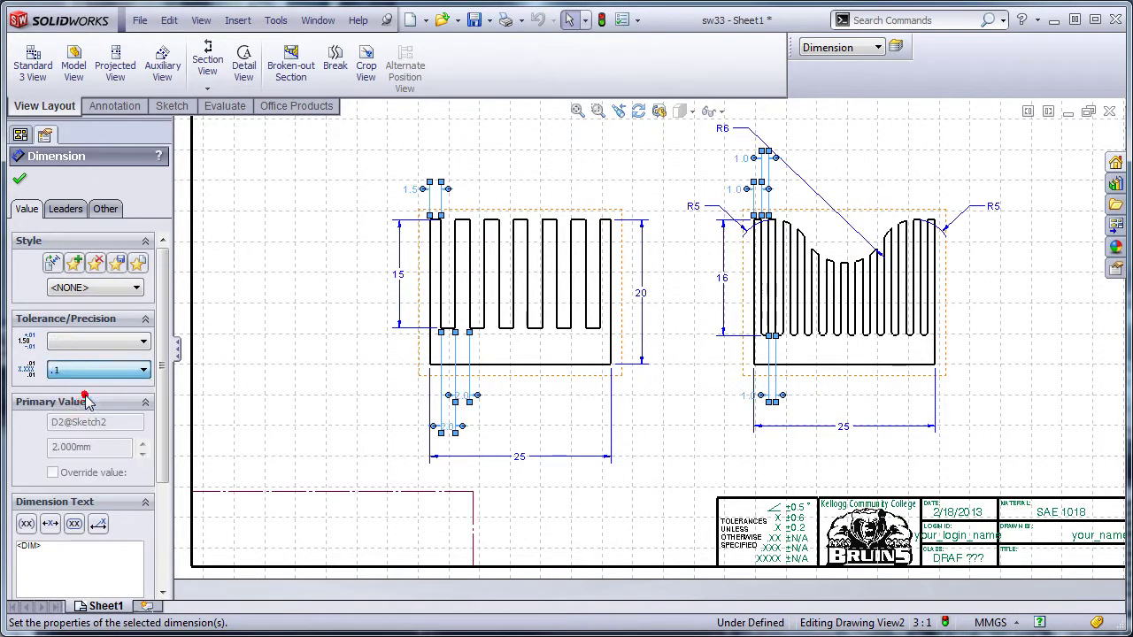
left_click(309, 356)
- Pull the upper extension line of the front view's 15 mm slot-depth dimension back to the outer top corner, leaving a gap
scroll(469, 243, "down", 3)
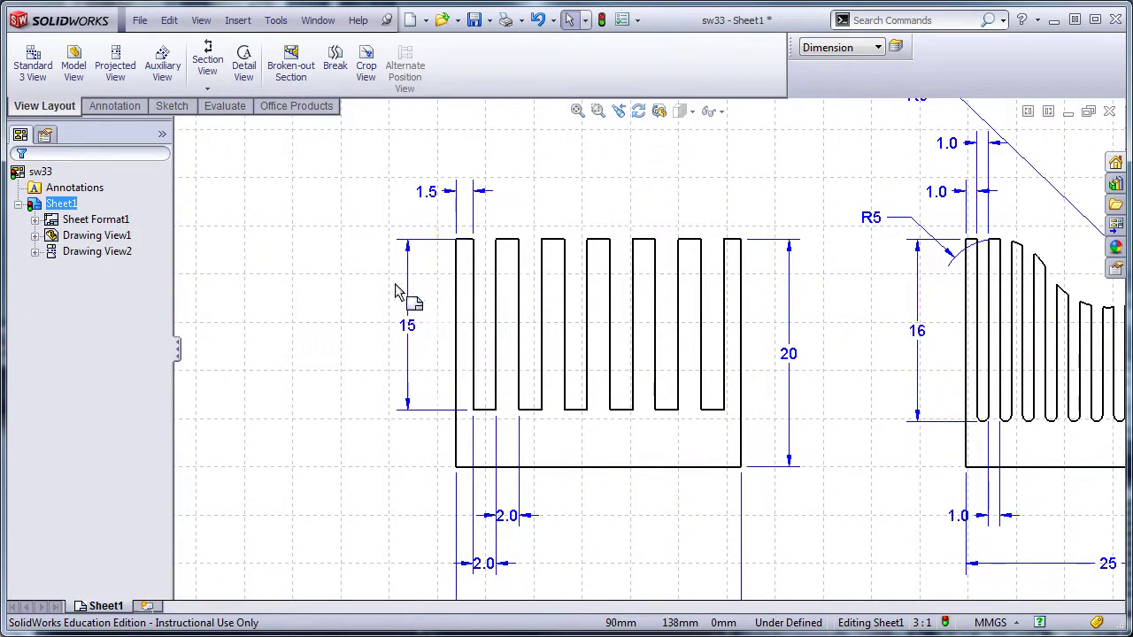
left_click(409, 328)
scroll(480, 248, "down", 2)
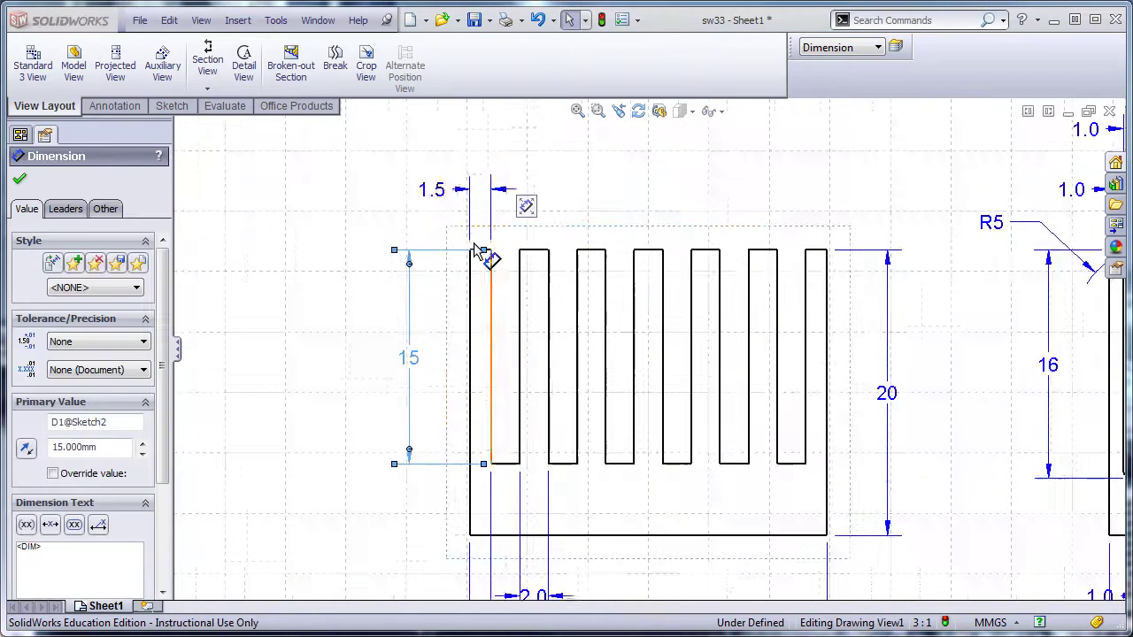
left_click_drag(484, 255, 468, 253)
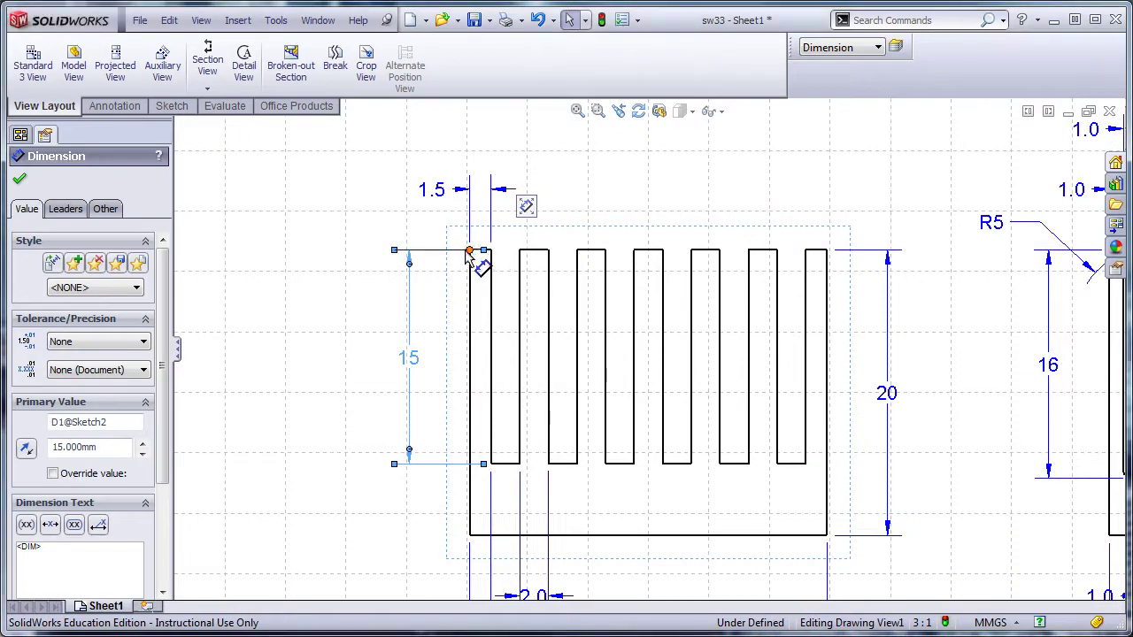
left_click(433, 339)
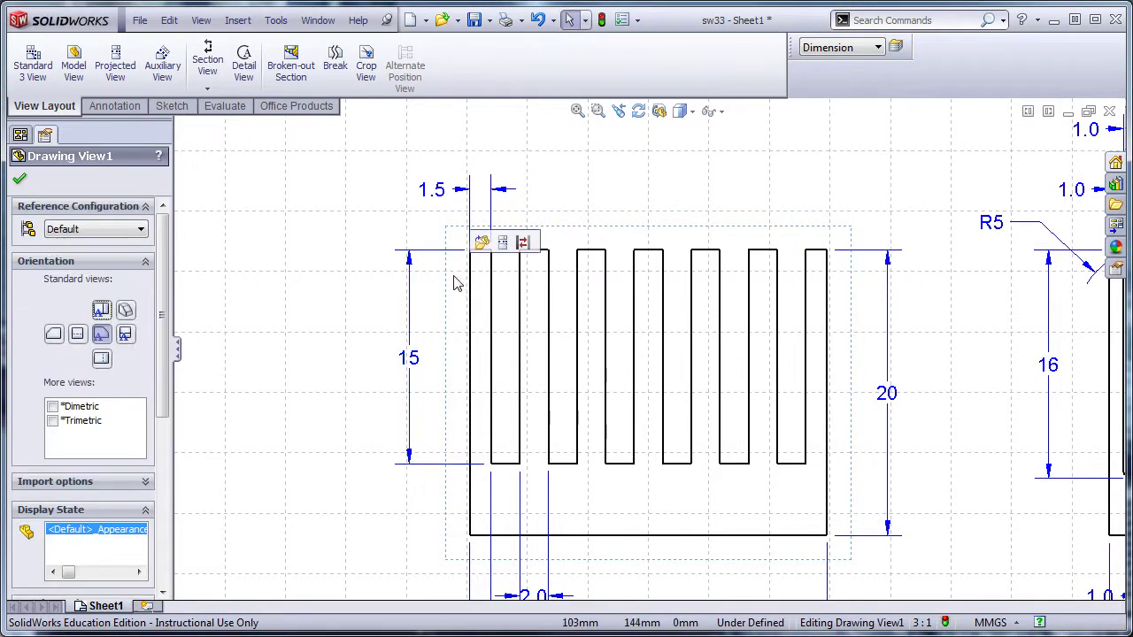
- Move the text of the two 2.0 mm dimensions below the front view outside their extension lines
middle_click_drag(445, 463, 463, 520)
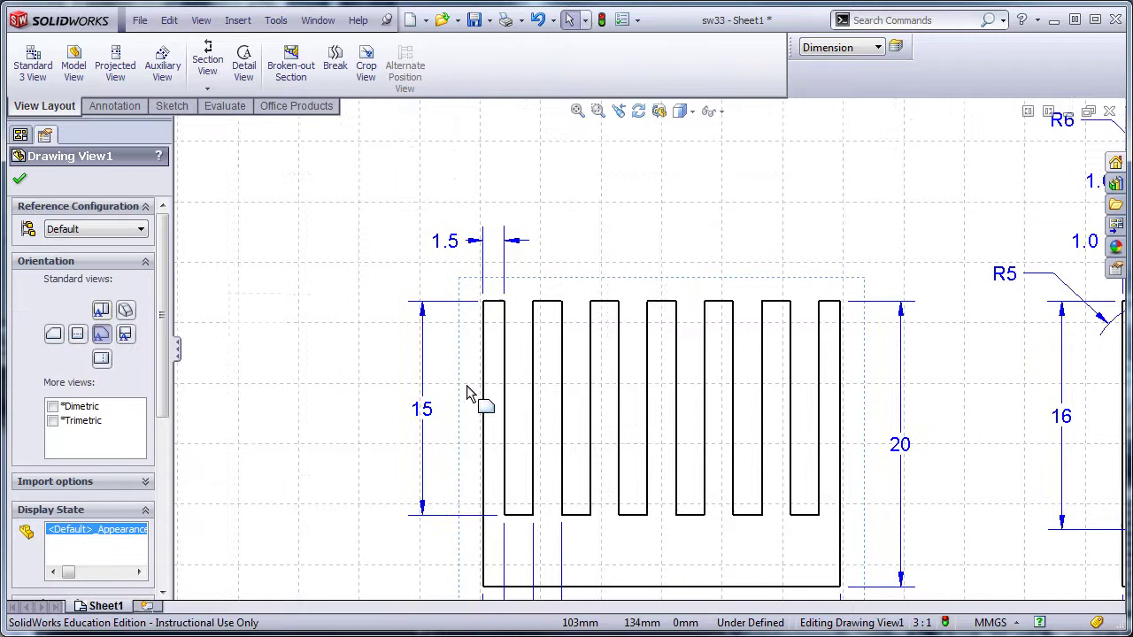
left_click(440, 245)
middle_click_drag(388, 380, 306, 187)
left_click(468, 456)
scroll(463, 489, "down", 2)
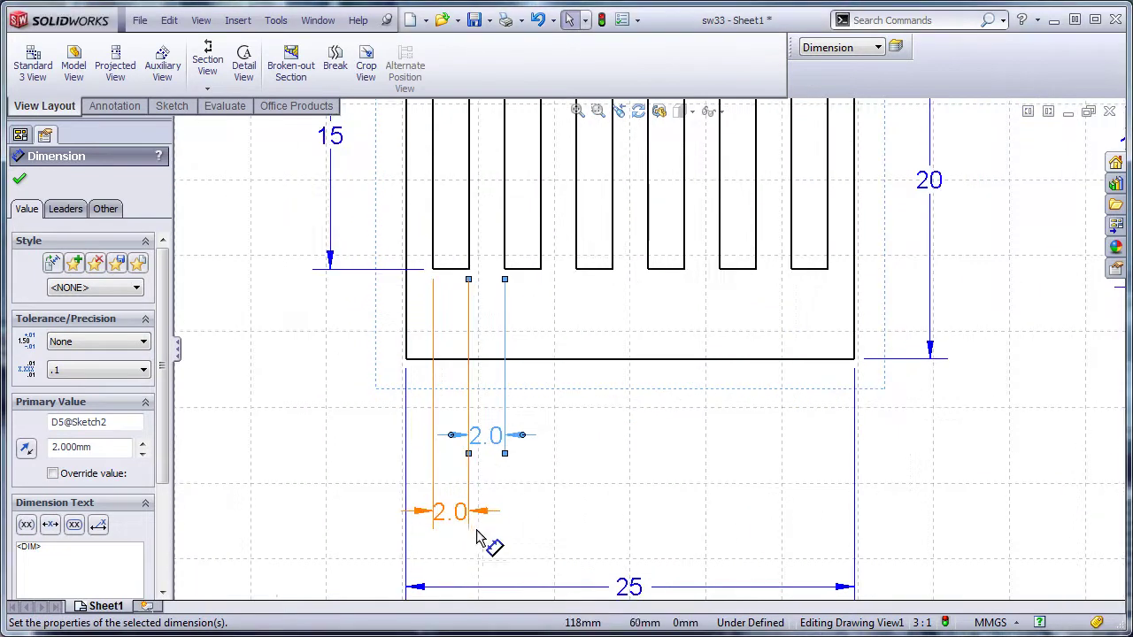
left_click_drag(469, 518, 566, 531)
mouse_move(479, 450)
left_mouse_down()
mouse_move(584, 454)
mouse_move(574, 455)
left_mouse_up()
left_click(613, 486)
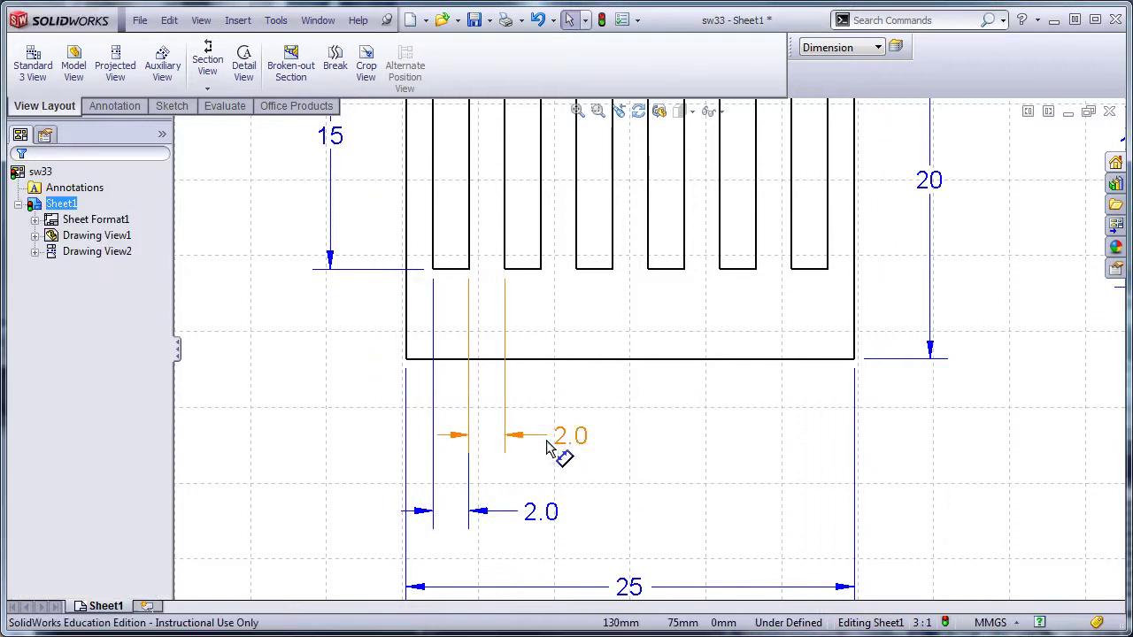
- Append TYP to the upper 2.0 mm dimension below the front view and shift its text clear of the arrows
left_click(553, 443)
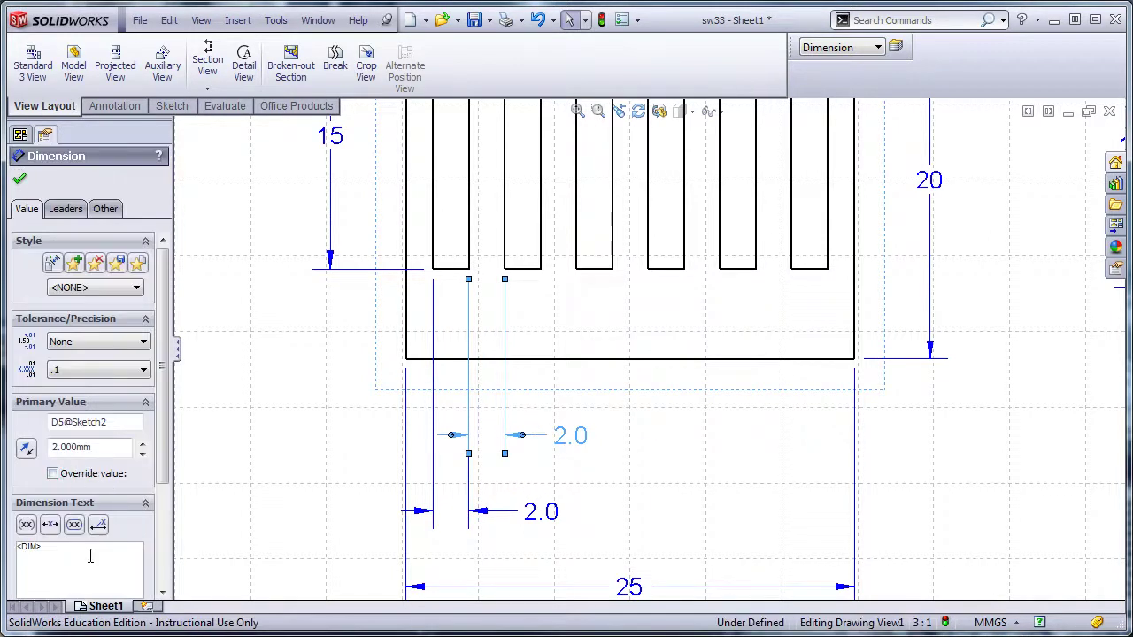
scroll(62, 531, "down", 3)
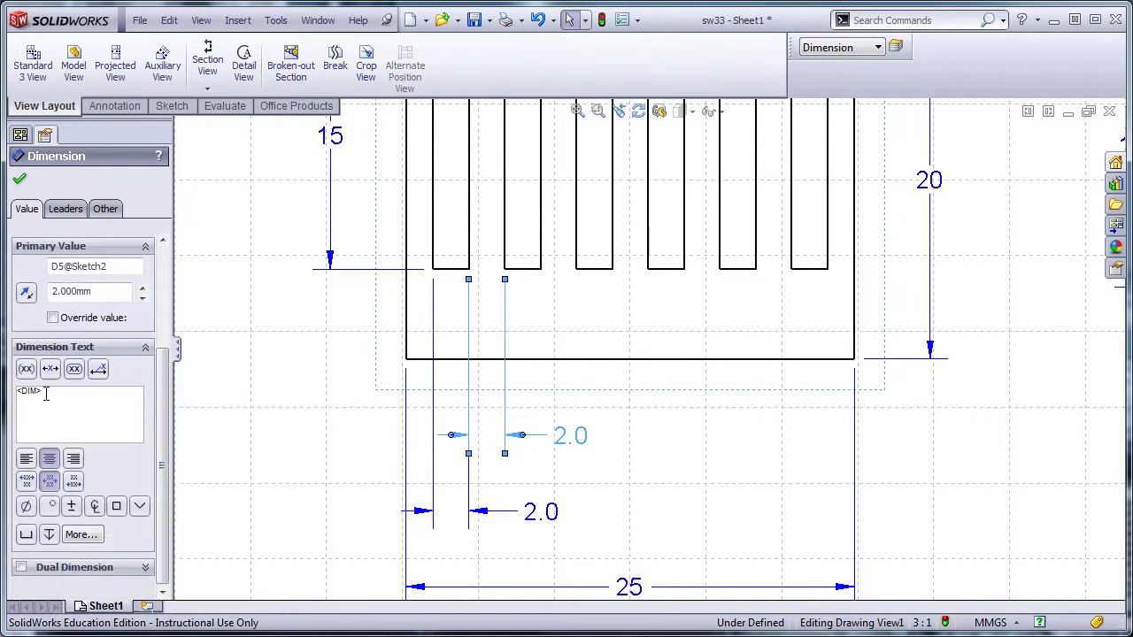
left_click(42, 393)
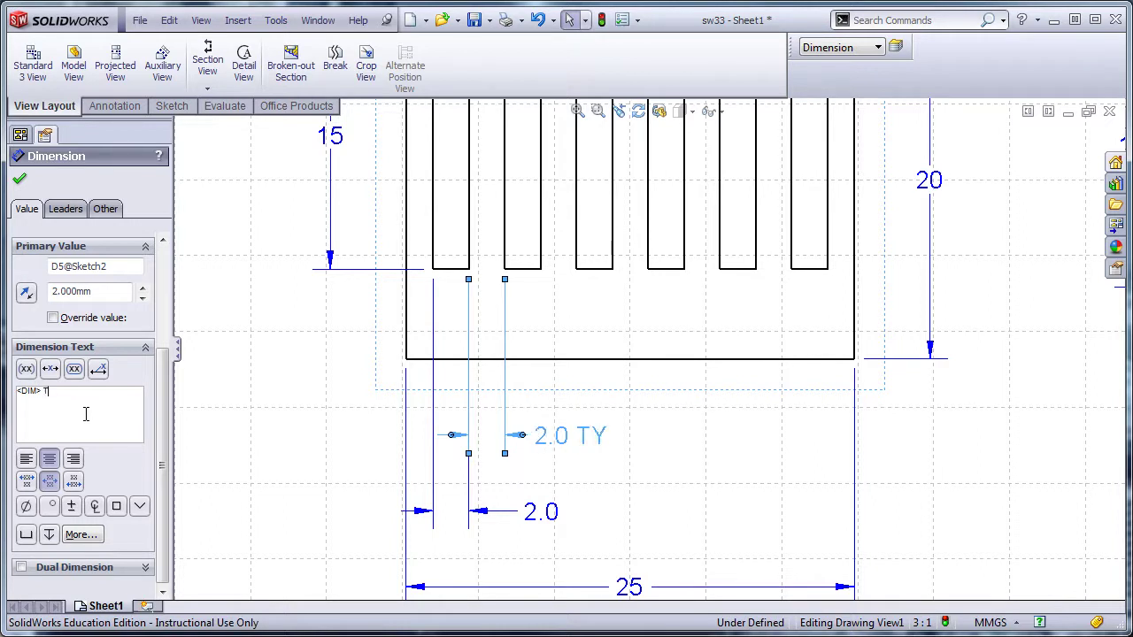
left_click(557, 478)
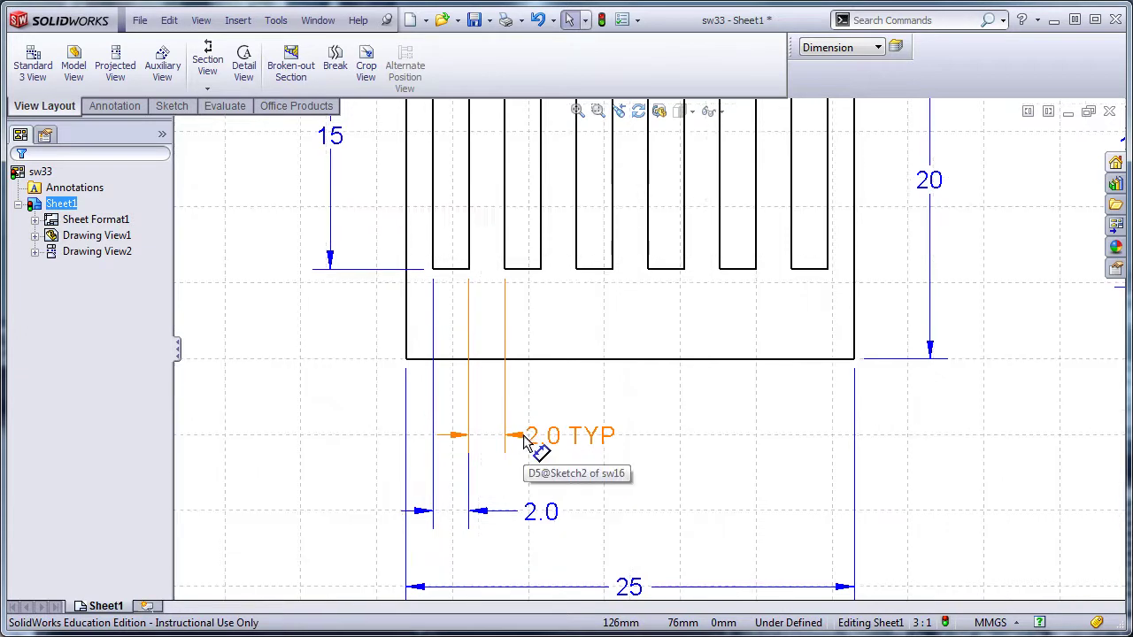
left_click_drag(548, 444, 571, 445)
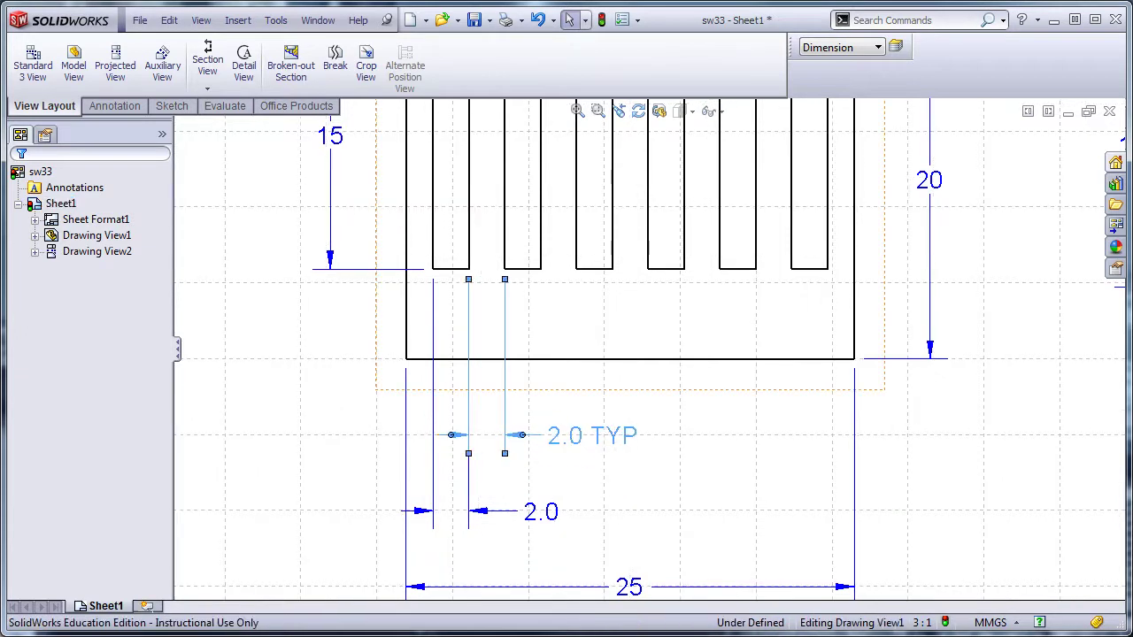
left_click(543, 465)
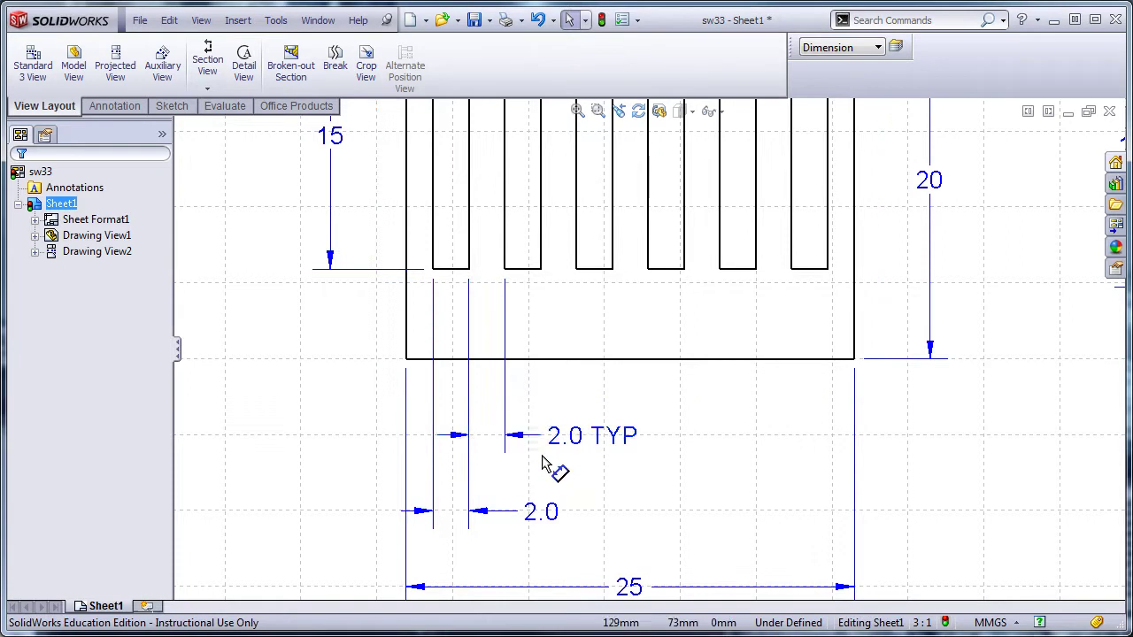
- Append TYP to the lower 2.0 mm slot-width dimension below the front view and shift its text clear of the arrows
left_click(531, 521)
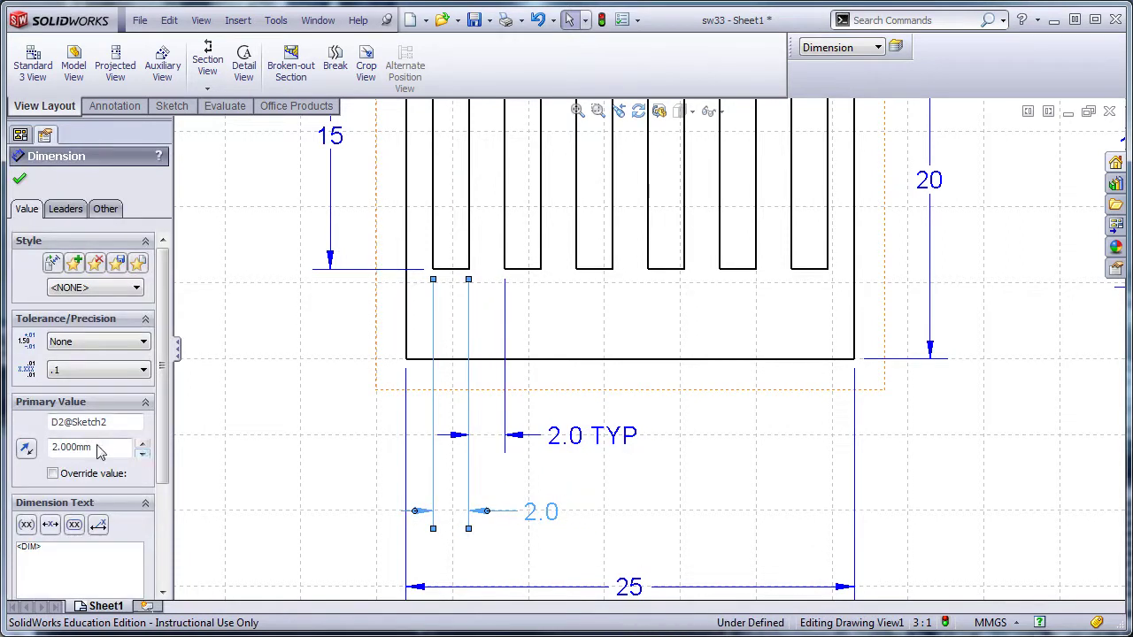
type("TYP")
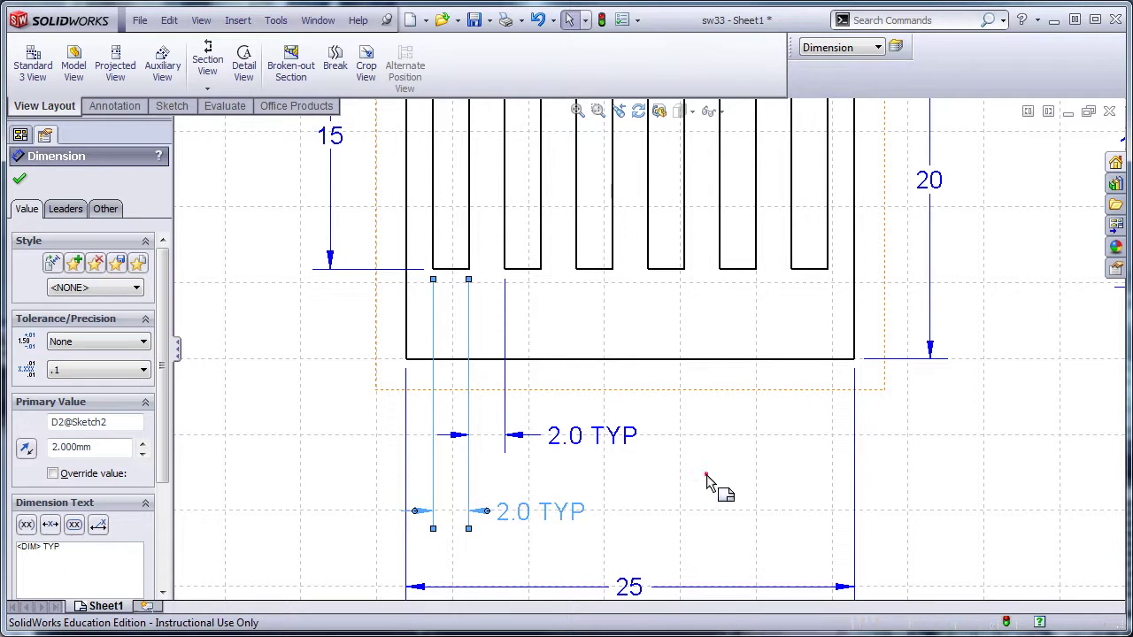
left_click(706, 478)
left_click_drag(531, 521, 561, 523)
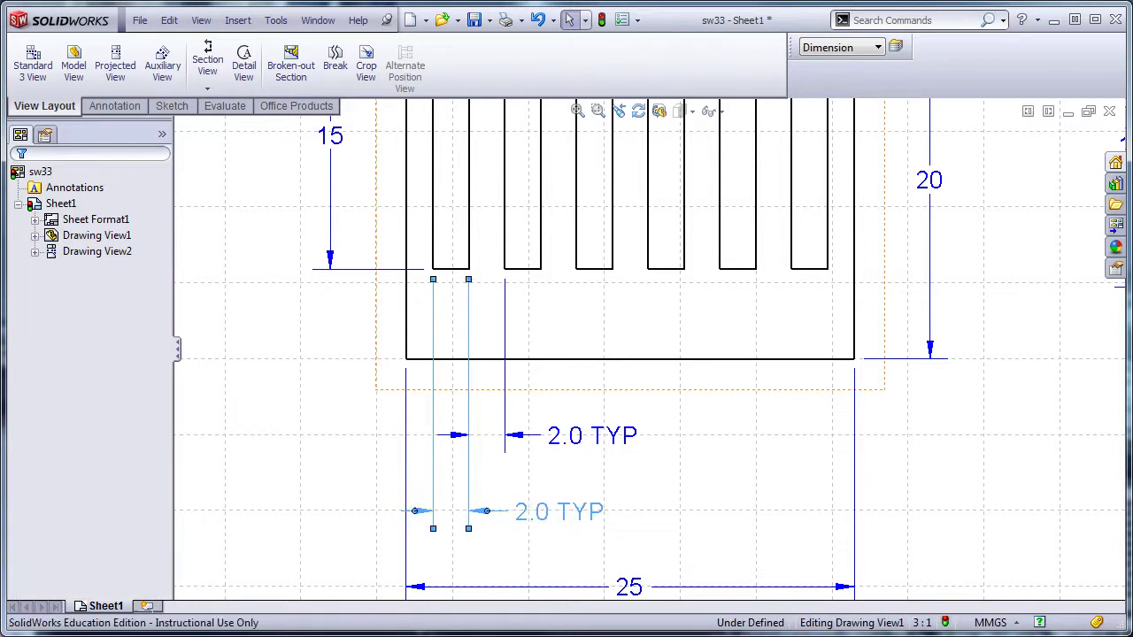
scroll(741, 493, "up", 5)
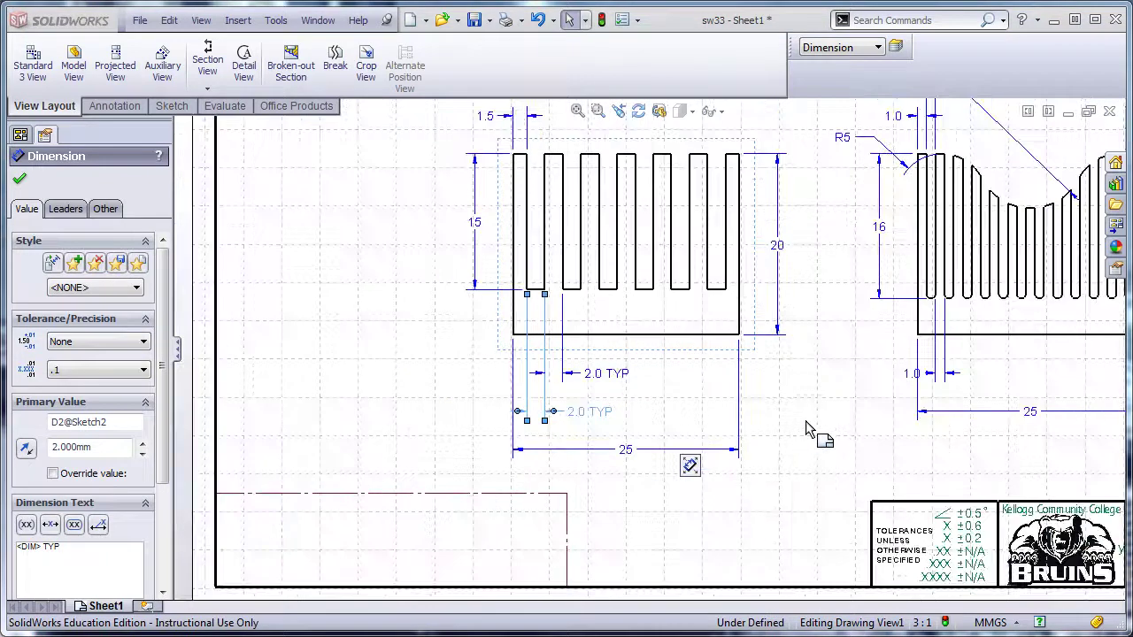
key("Escape")
- Move the 1.0 mm dimension below the side view to the other side of its extension lines and append TYP to it
left_click_drag(576, 410, 533, 409)
scroll(832, 442, "down", 2)
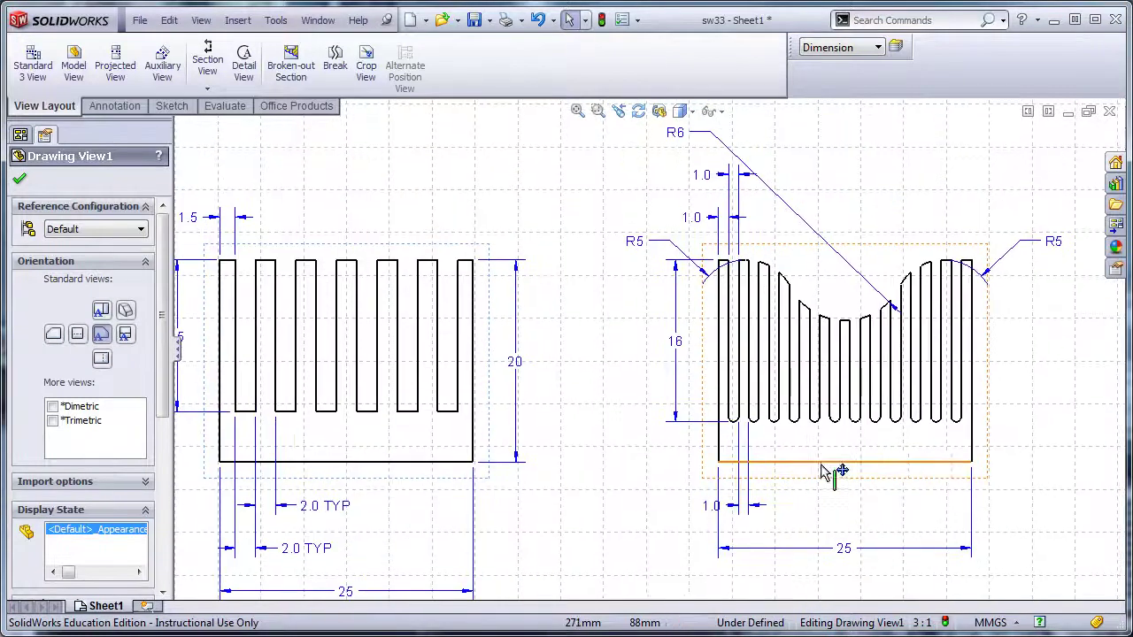
left_click_drag(708, 520, 799, 521)
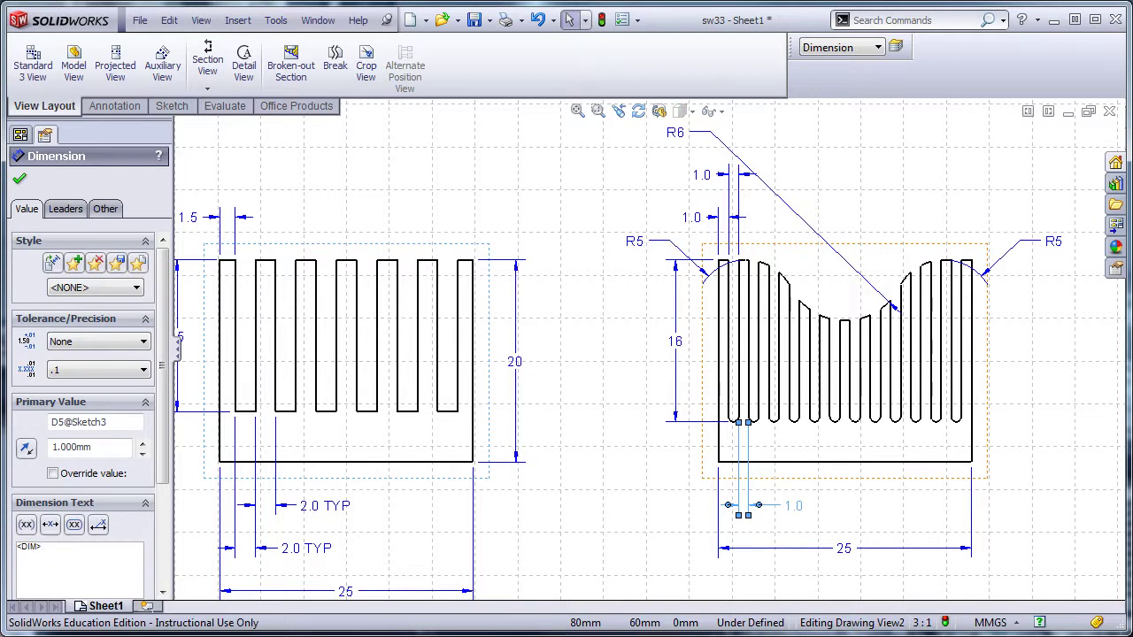
left_click(608, 538)
scroll(787, 531, "down", 3)
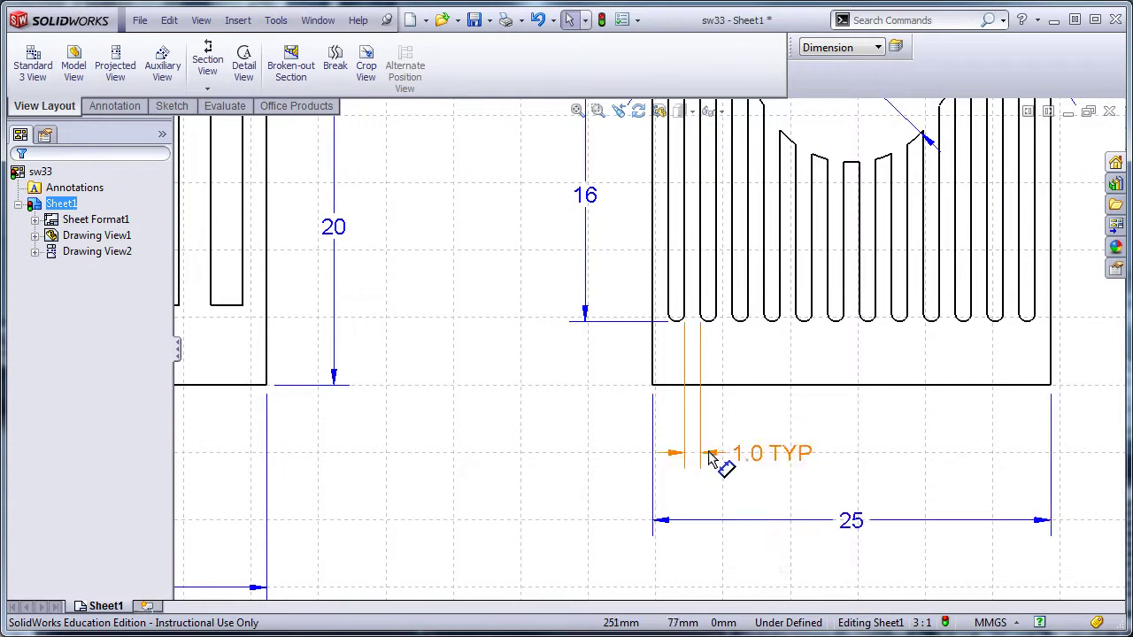
left_click(778, 455)
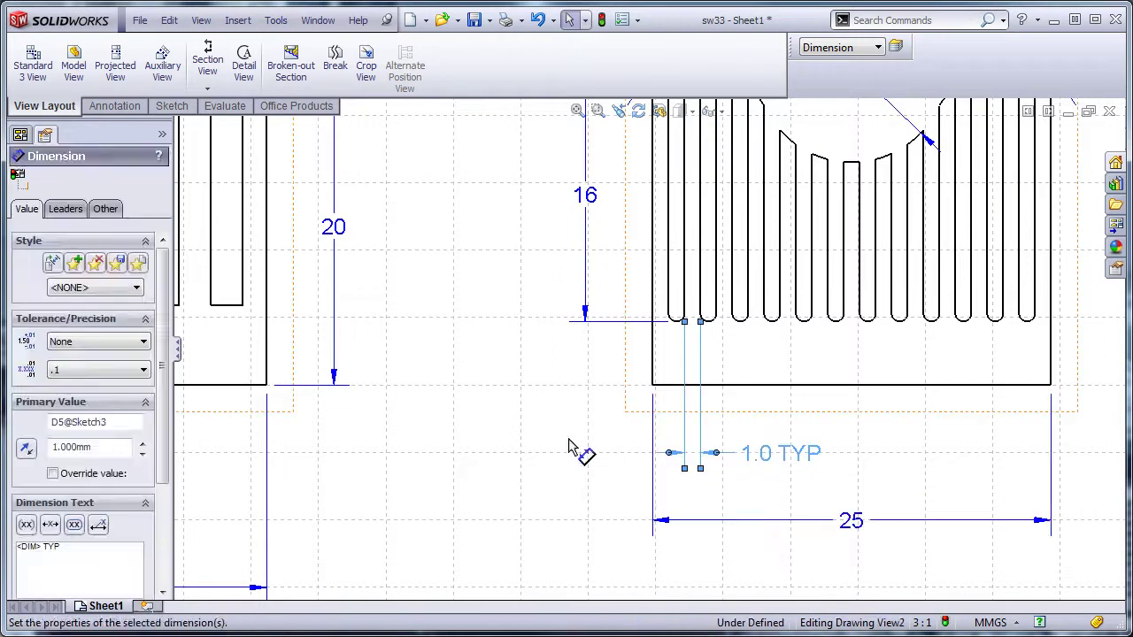
- Shift the text of the two 1.0 mm dimensions above the side view farther away from their arrows
middle_click_drag(557, 349, 583, 522)
mouse_move(511, 369)
middle_mouse_down()
mouse_move(505, 473)
mouse_move(517, 531)
middle_mouse_up()
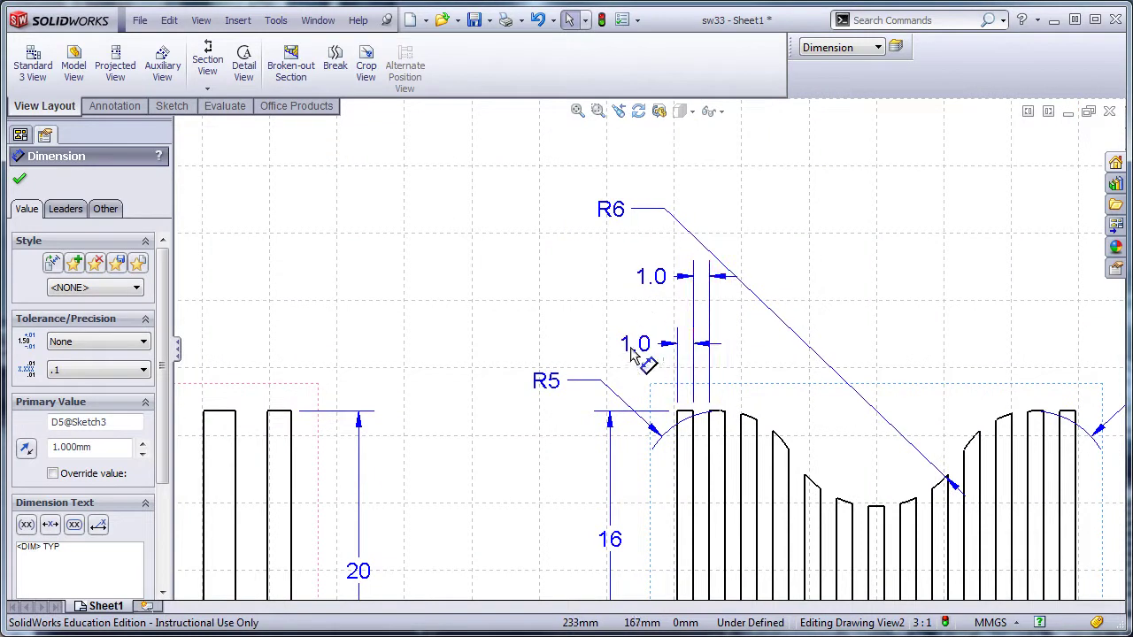
left_click_drag(648, 353, 635, 350)
left_click_drag(641, 283, 625, 276)
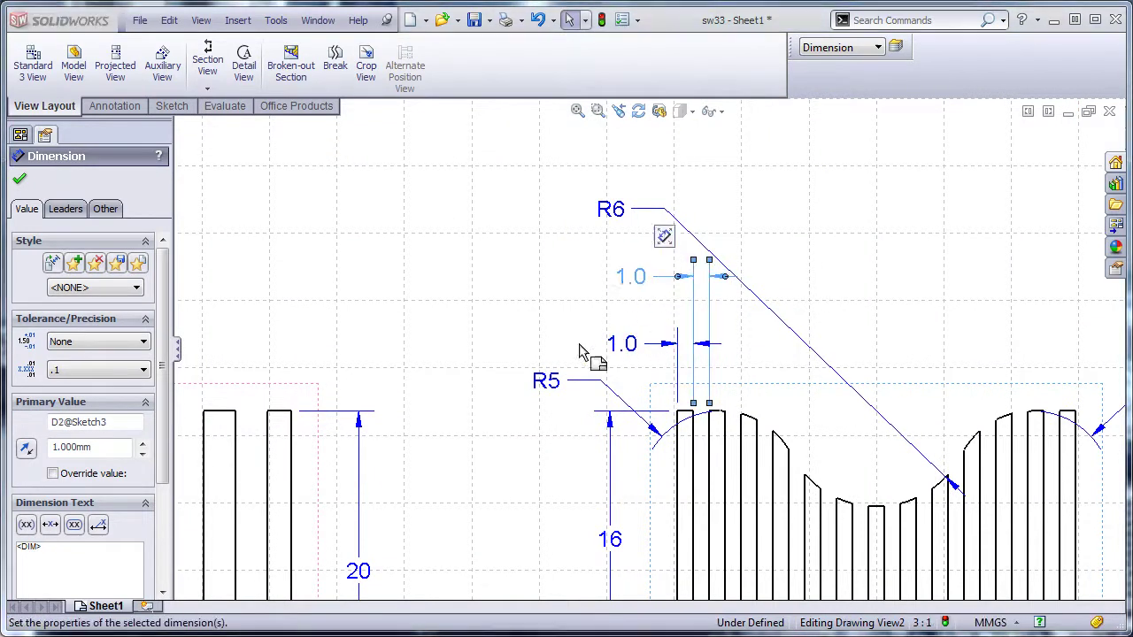
left_click(518, 459)
middle_click_drag(518, 460, 518, 320)
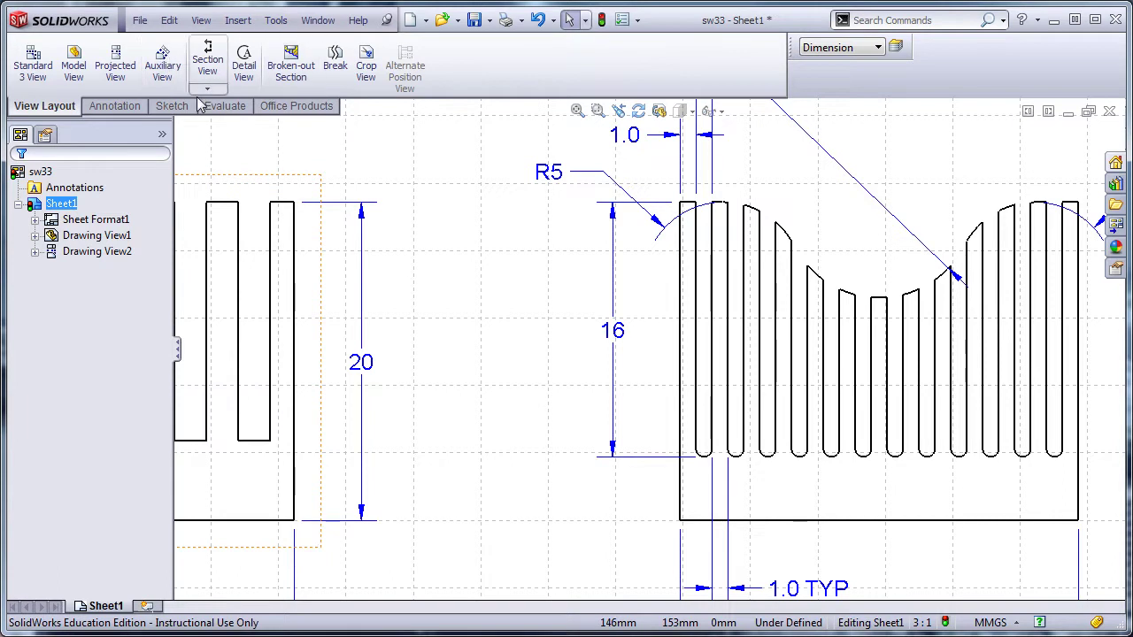
- Add a radius dimension to the rounded bottom of the side view's leftmost slot, placing it outside the part's lower-left corner
left_click(108, 107)
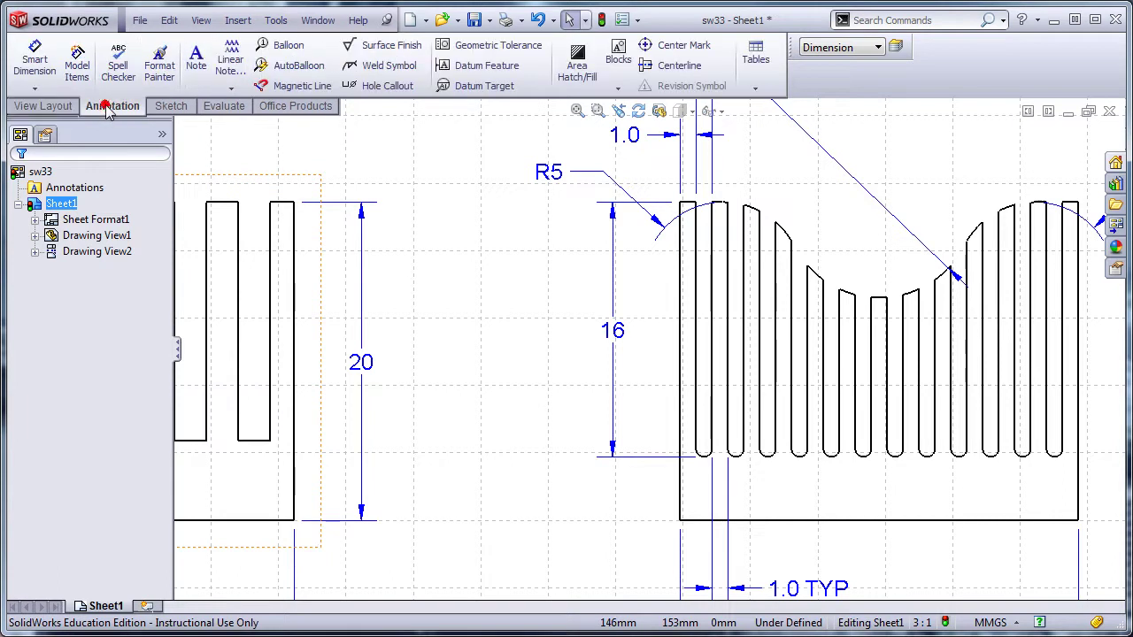
left_click(34, 60)
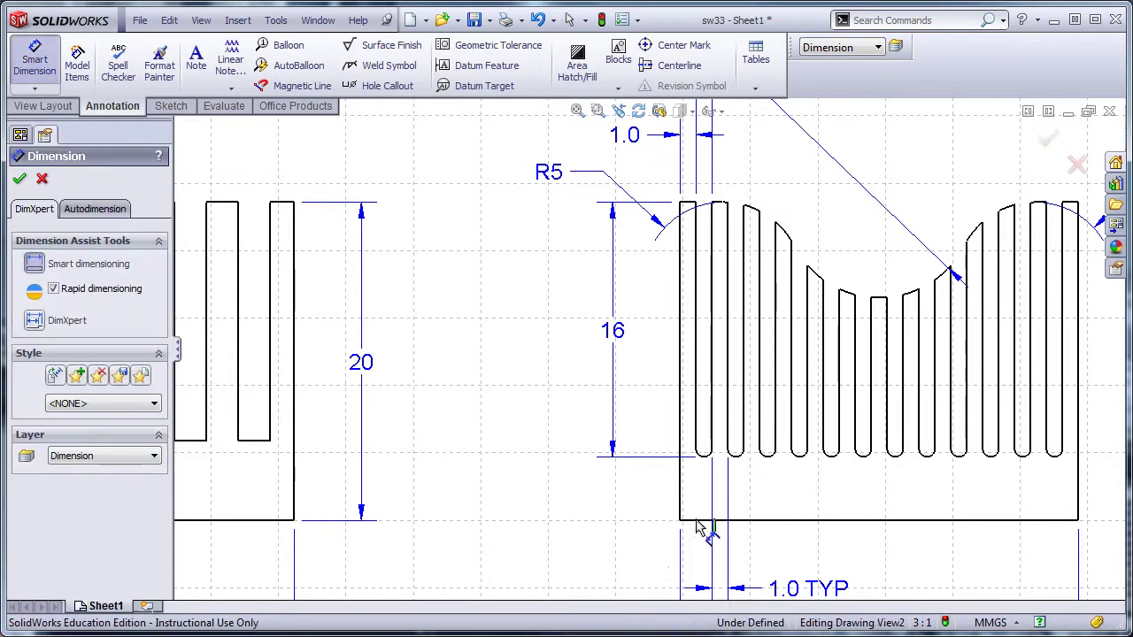
left_click(708, 458)
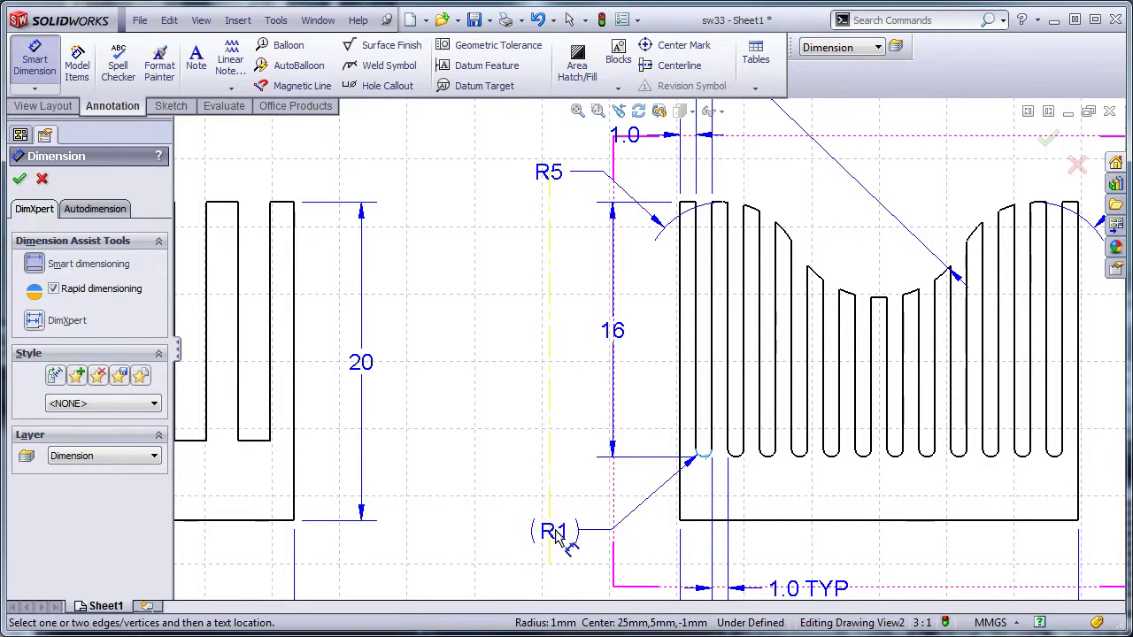
left_click(555, 533)
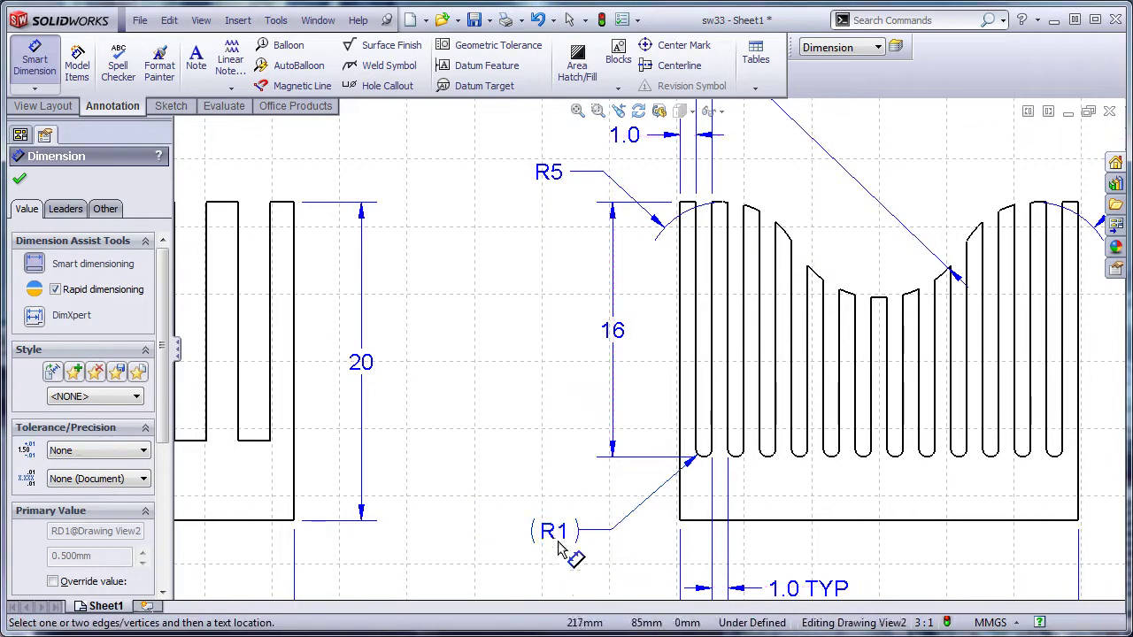
key("Escape")
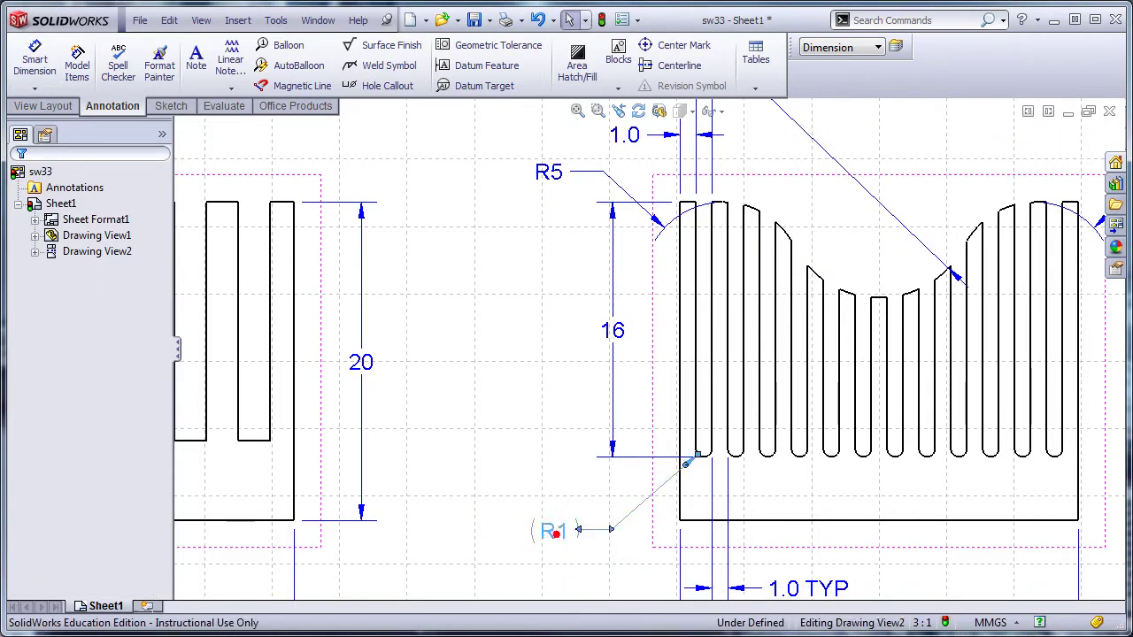
- Remove the parentheses from the slot radius dimension and delete its value text so only R is left
left_click(558, 536)
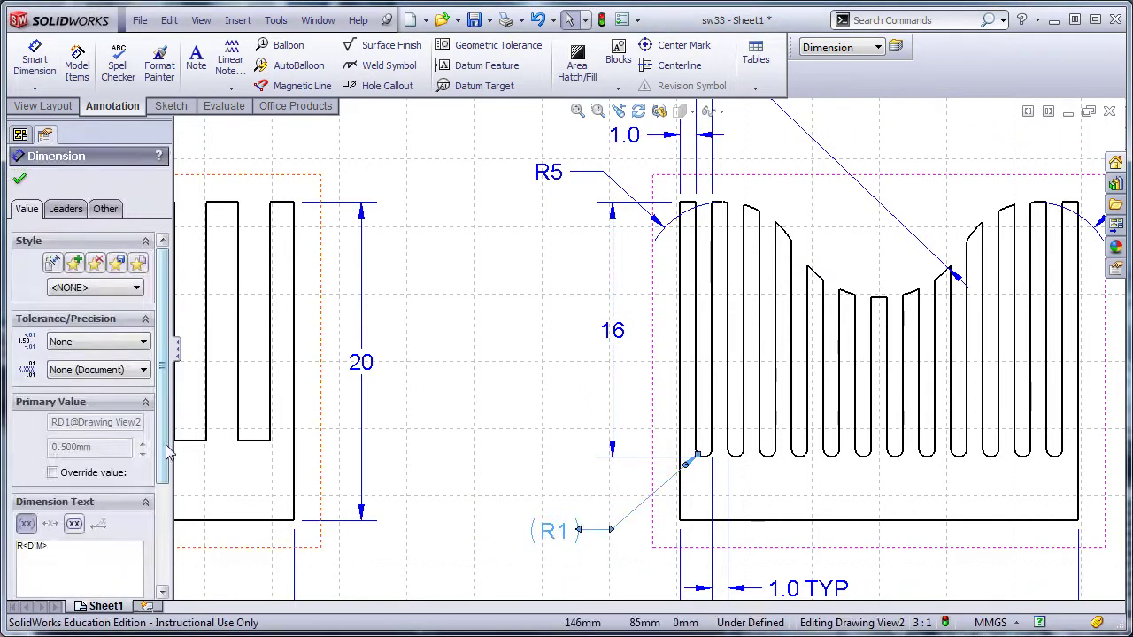
left_click_drag(164, 449, 166, 510)
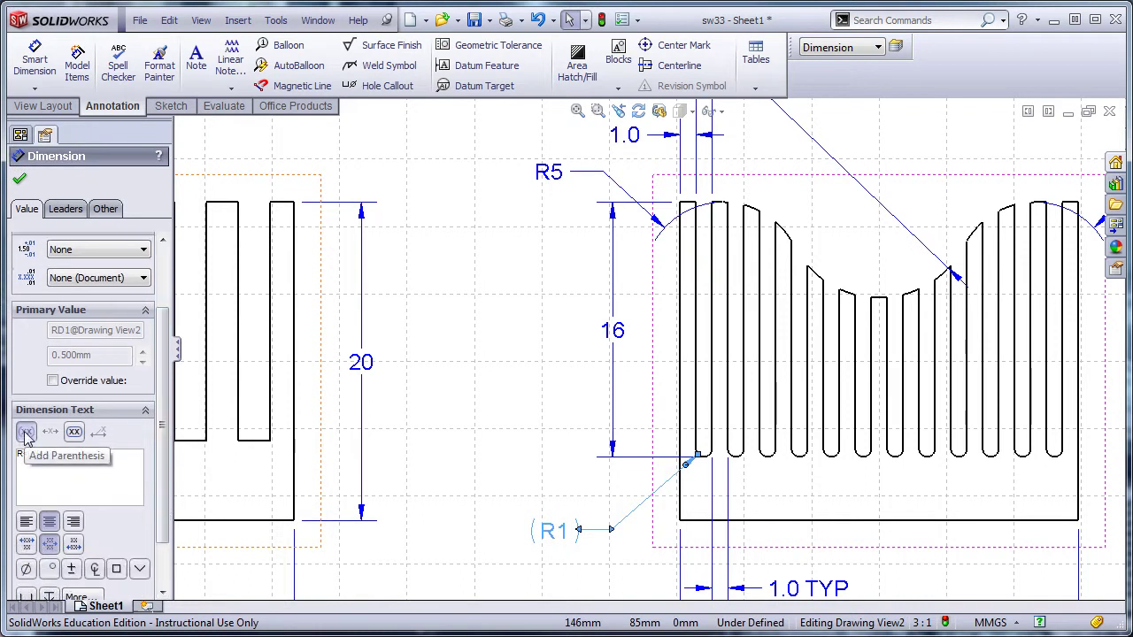
left_click(25, 433)
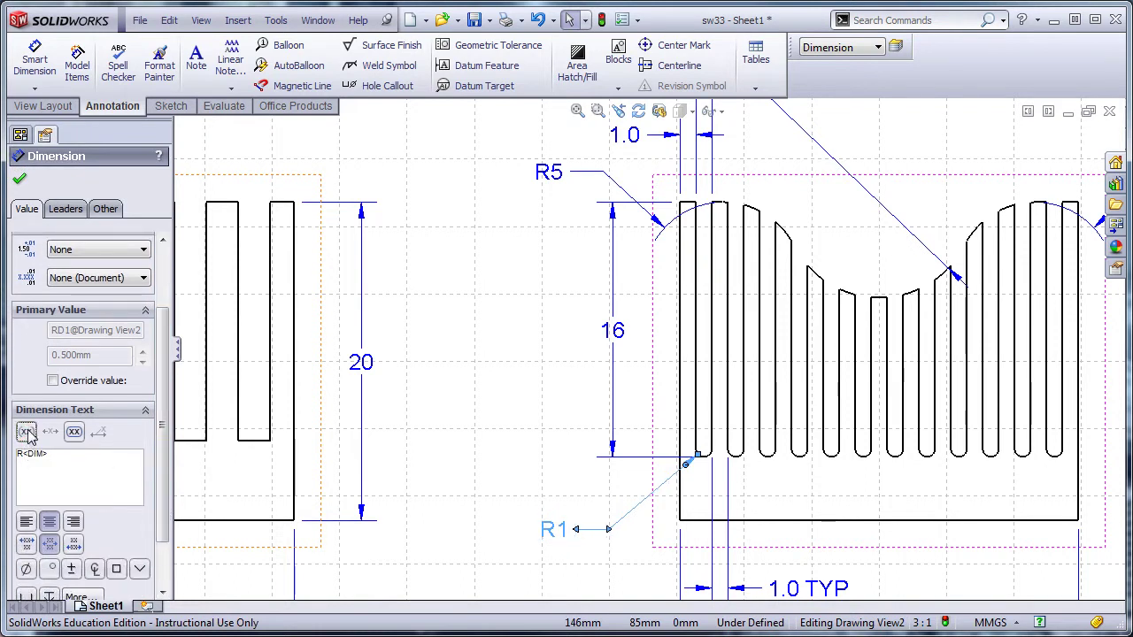
left_click(31, 454)
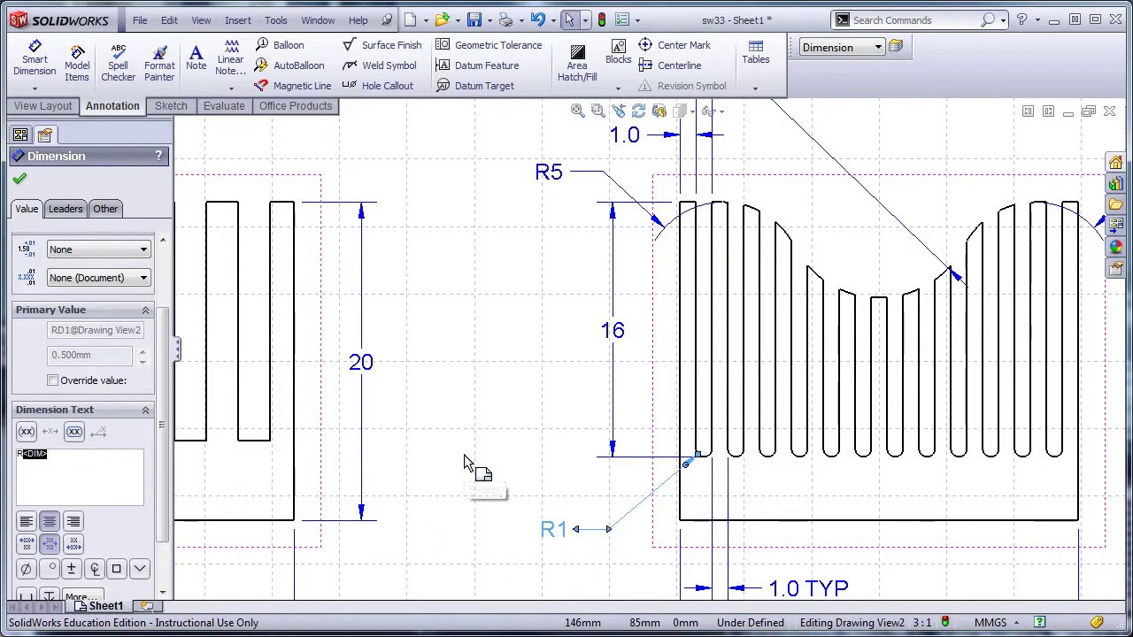
key("Delete")
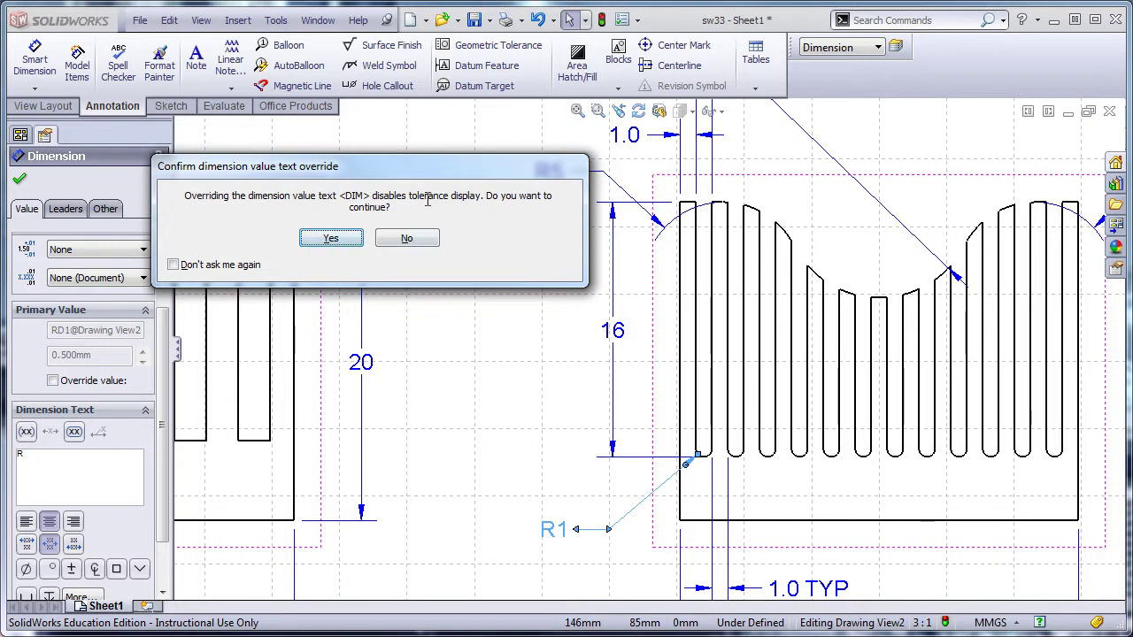
left_click(329, 239)
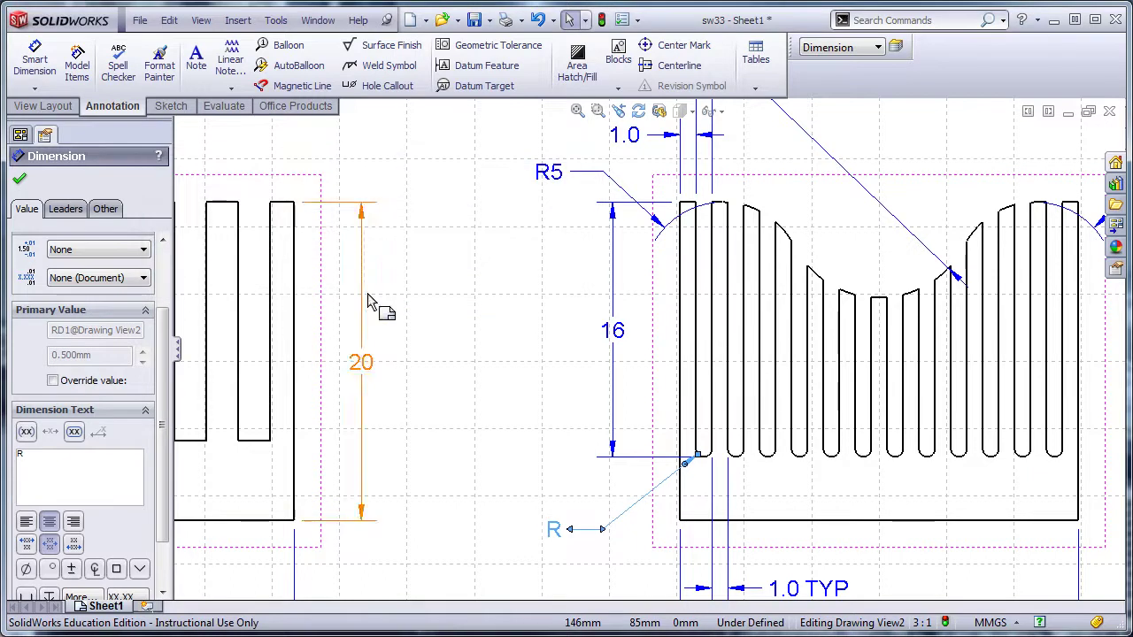
key("Escape")
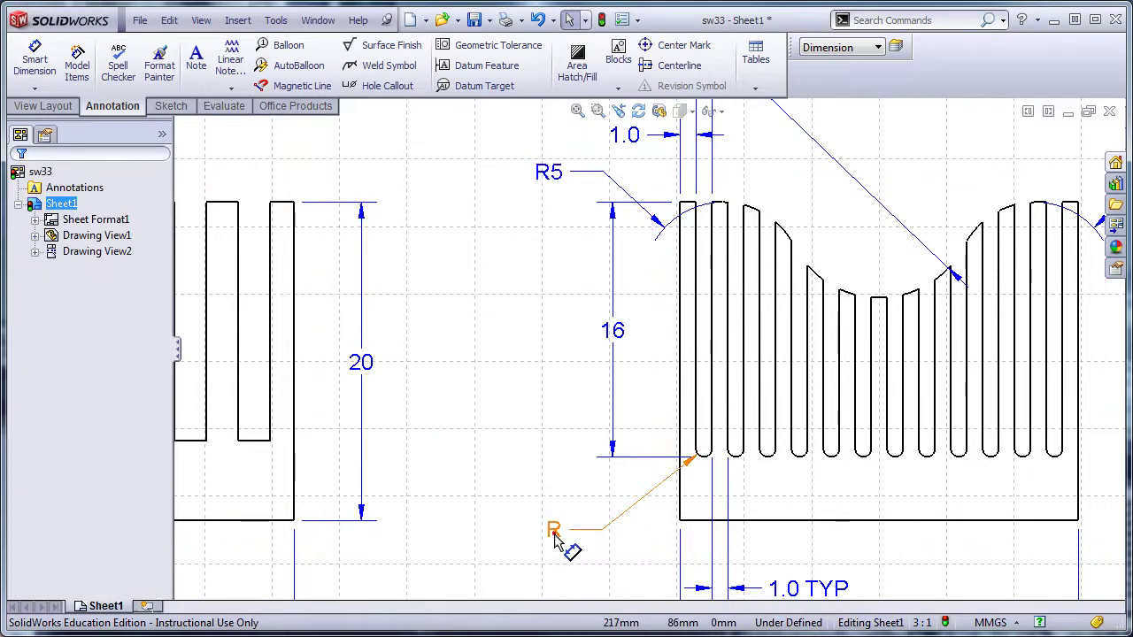
- Clear the slot radius dimension's remaining text and enter R again as its dimension text
left_click(552, 531)
key("BackSpace")
key("Escape")
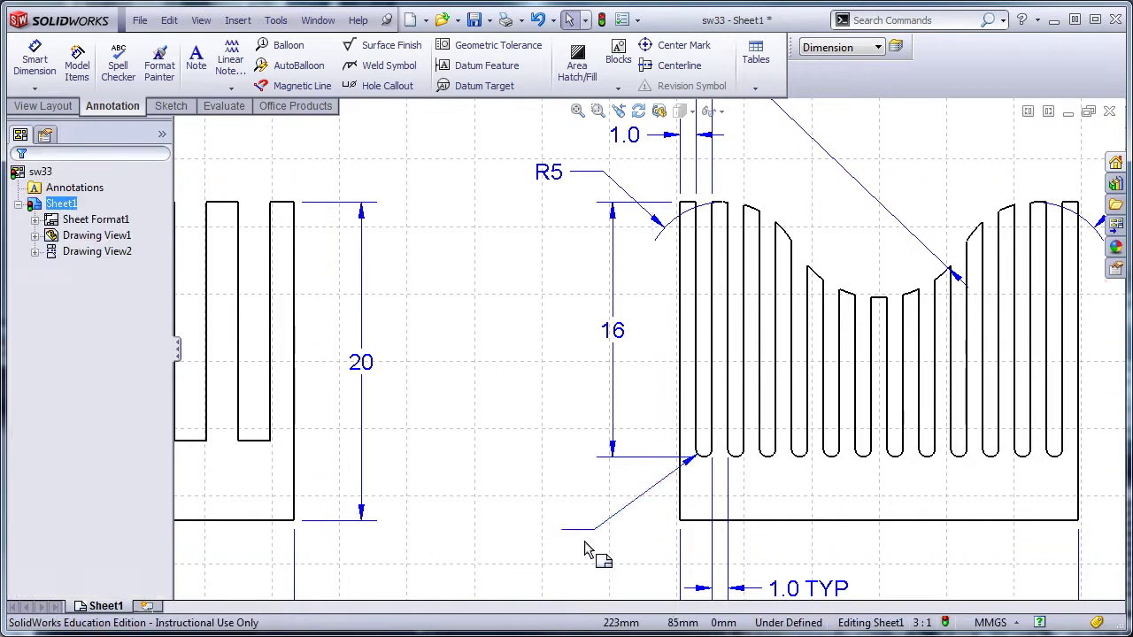
left_click(579, 528)
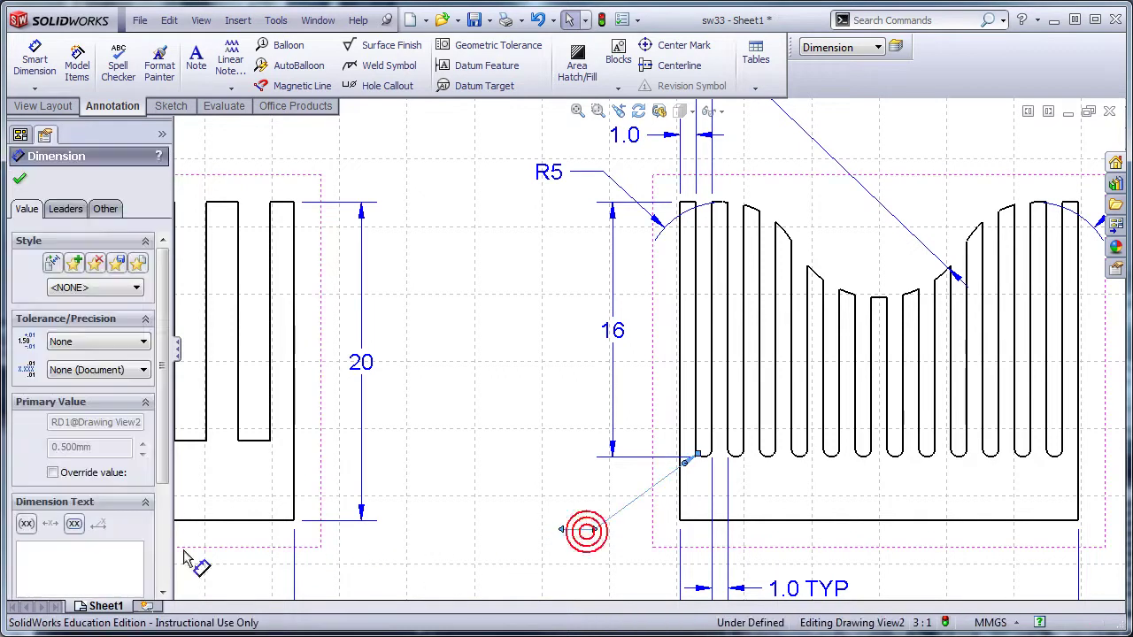
left_click(54, 551)
type("R")
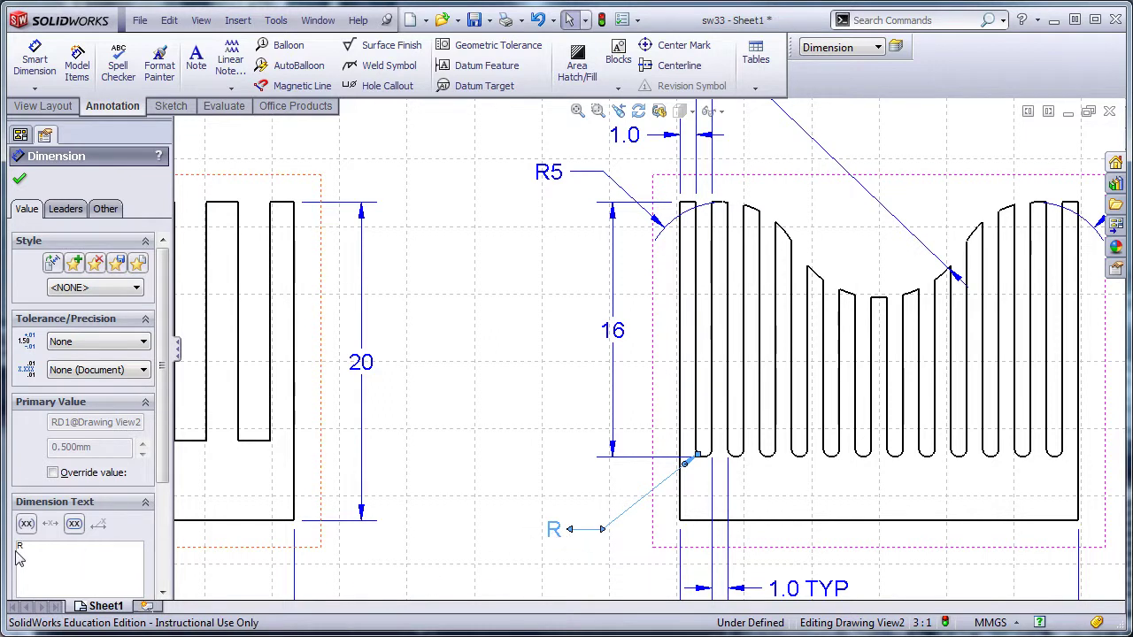
left_click(481, 461)
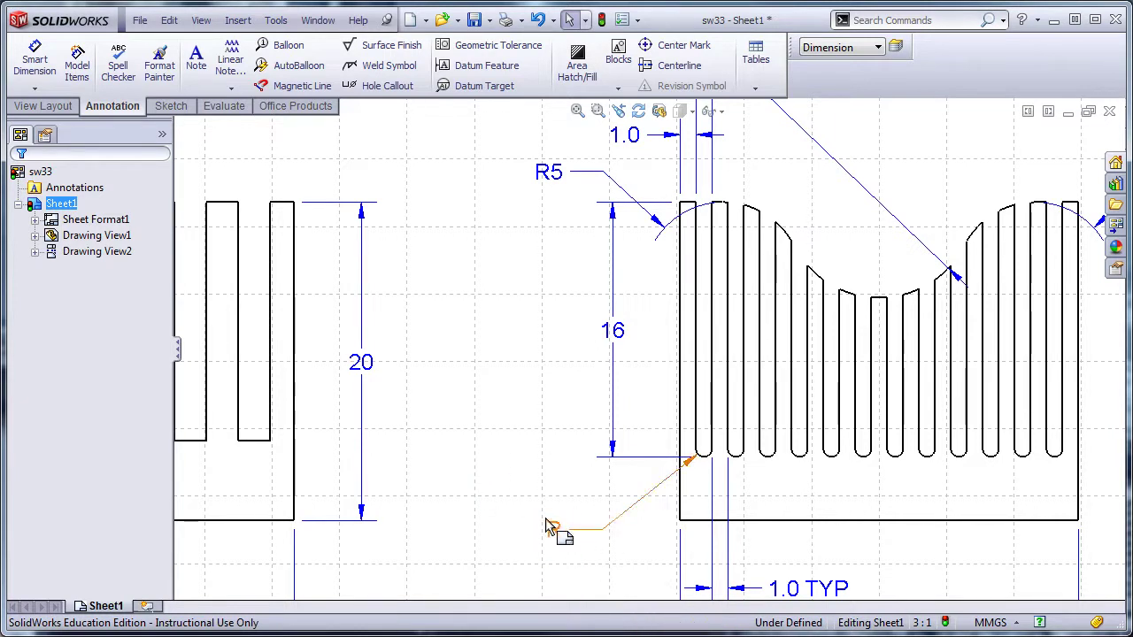
- Switch to the assignment PDF in Chrome and examine the radius and TYP dimensions of the SW6-3 side view
middle_click_drag(524, 369, 378, 459)
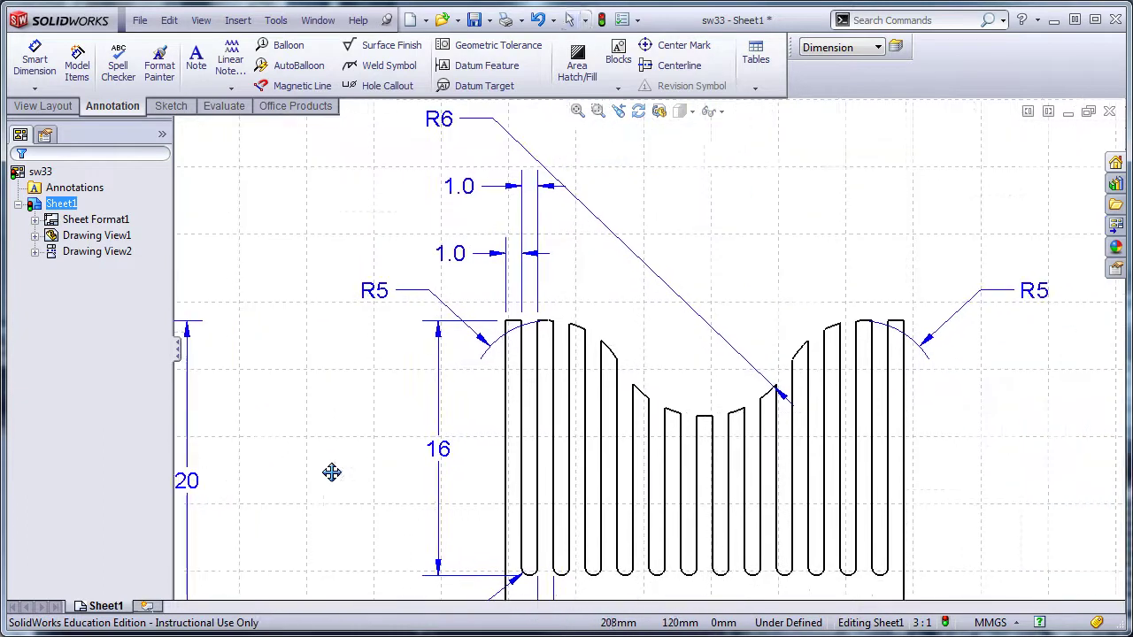
middle_click_drag(749, 346, 628, 445)
scroll(628, 444, "up", 1)
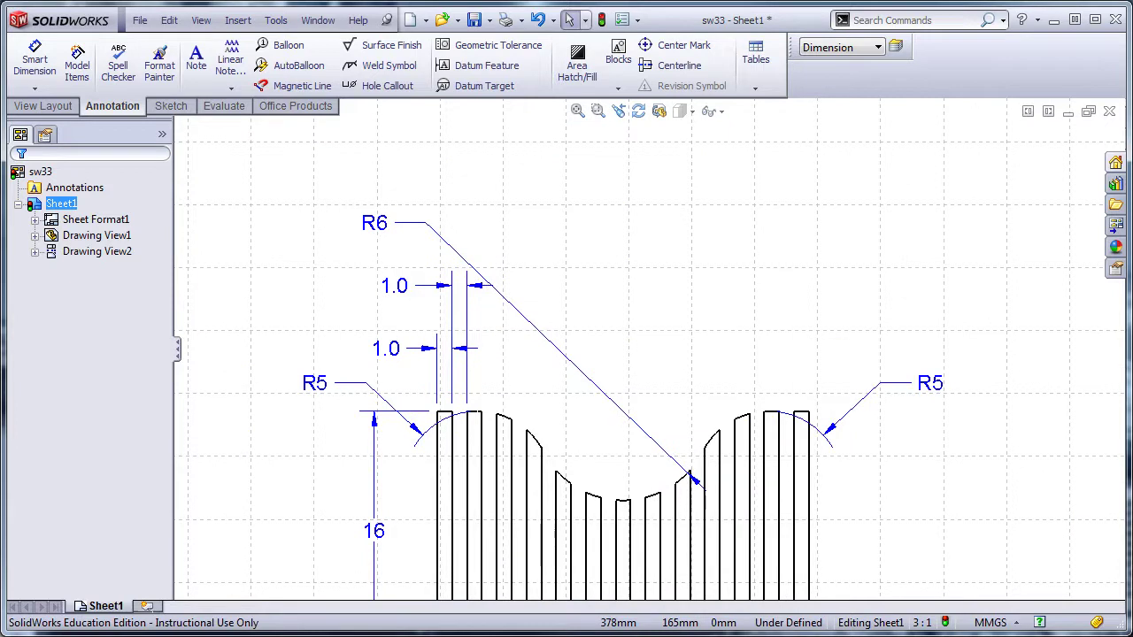
key("alt+Tab")
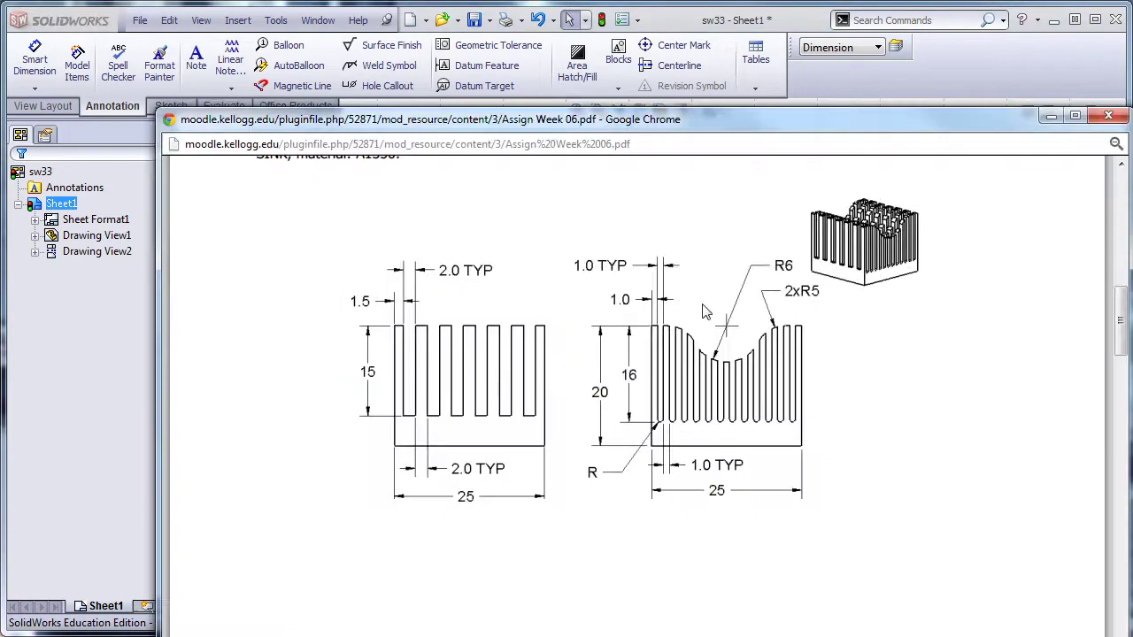
scroll(774, 345, "down", 3)
scroll(766, 341, "up", 3)
scroll(751, 319, "up", 2)
scroll(751, 312, "up", 2, "ctrl")
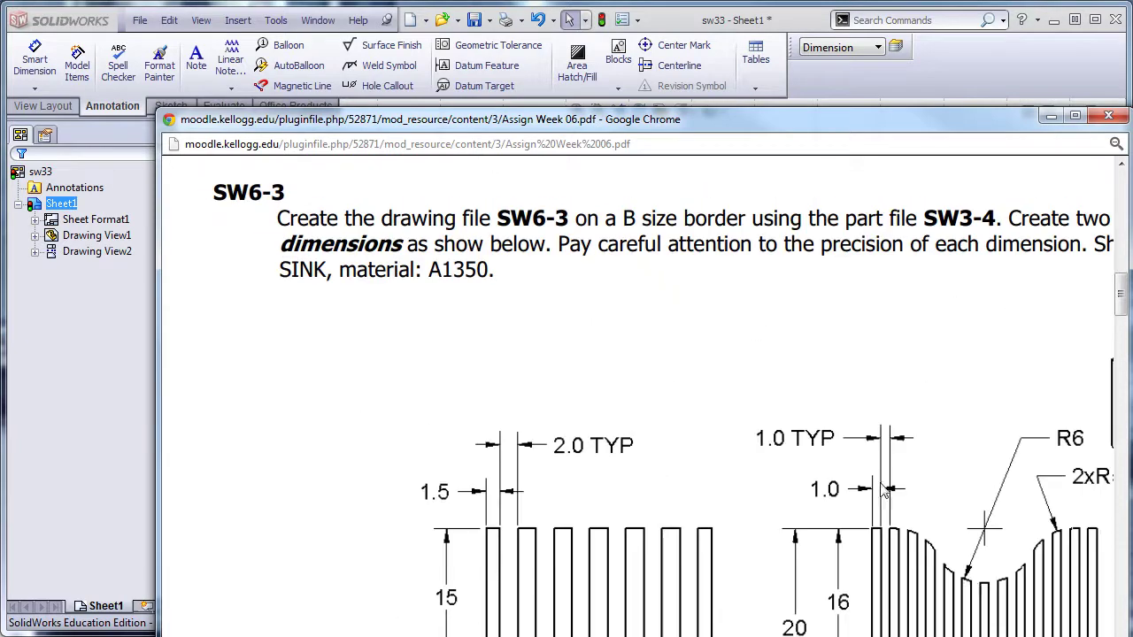
scroll(936, 415, "right", 5)
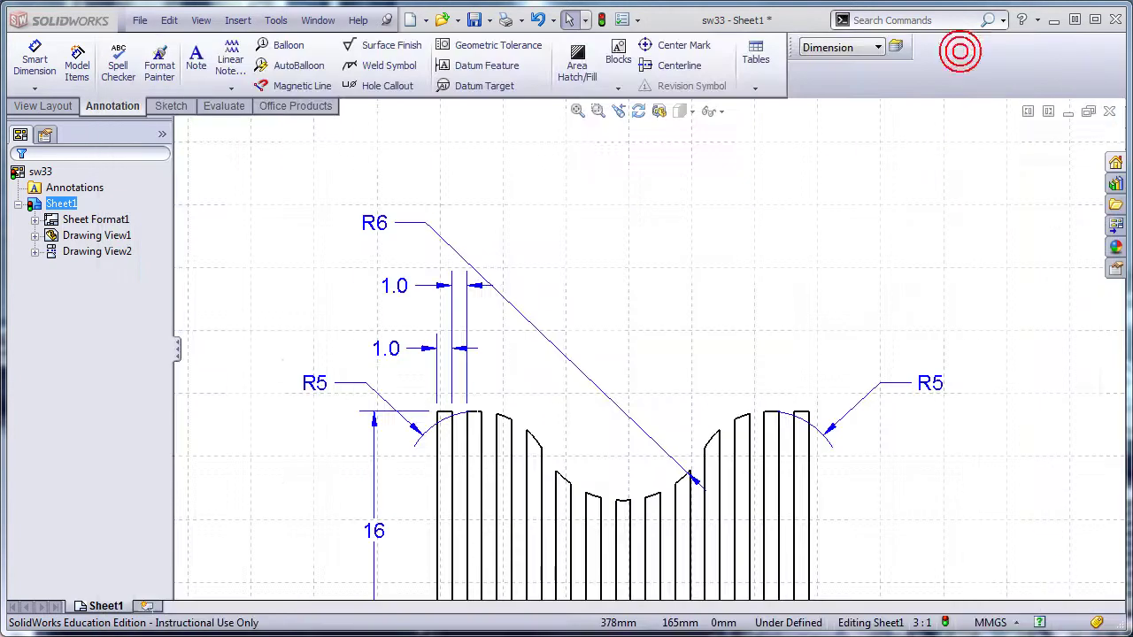
- Switch back to SolidWorks, move the R6 dimension above the side view's central arc, and flip its arrow to the inside
left_click_drag(372, 243, 642, 294)
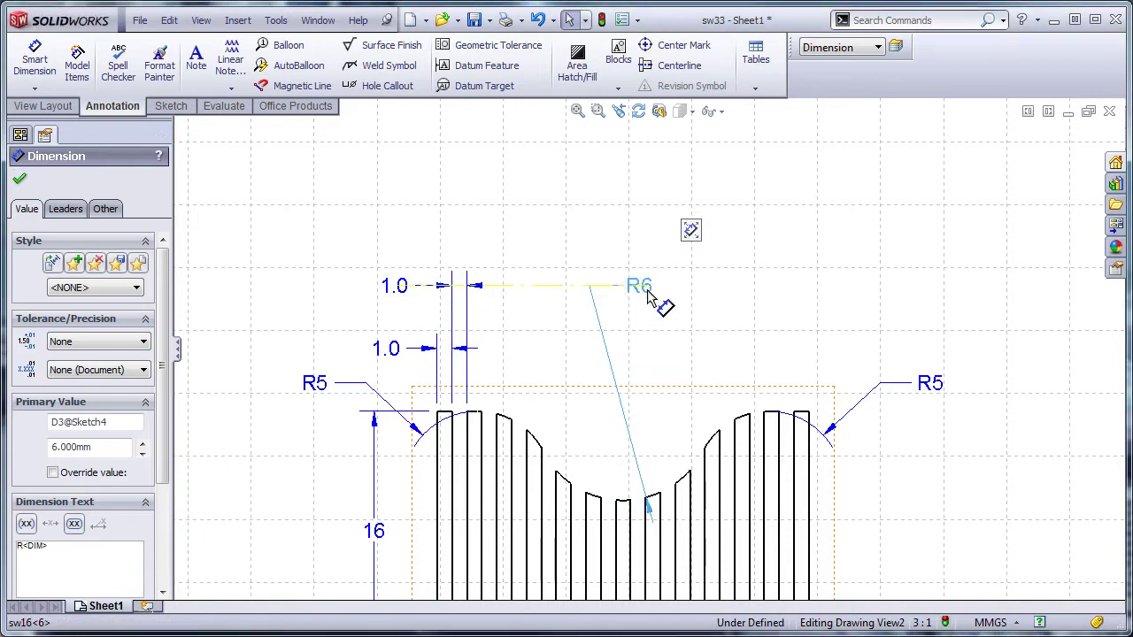
left_click_drag(630, 289, 634, 311)
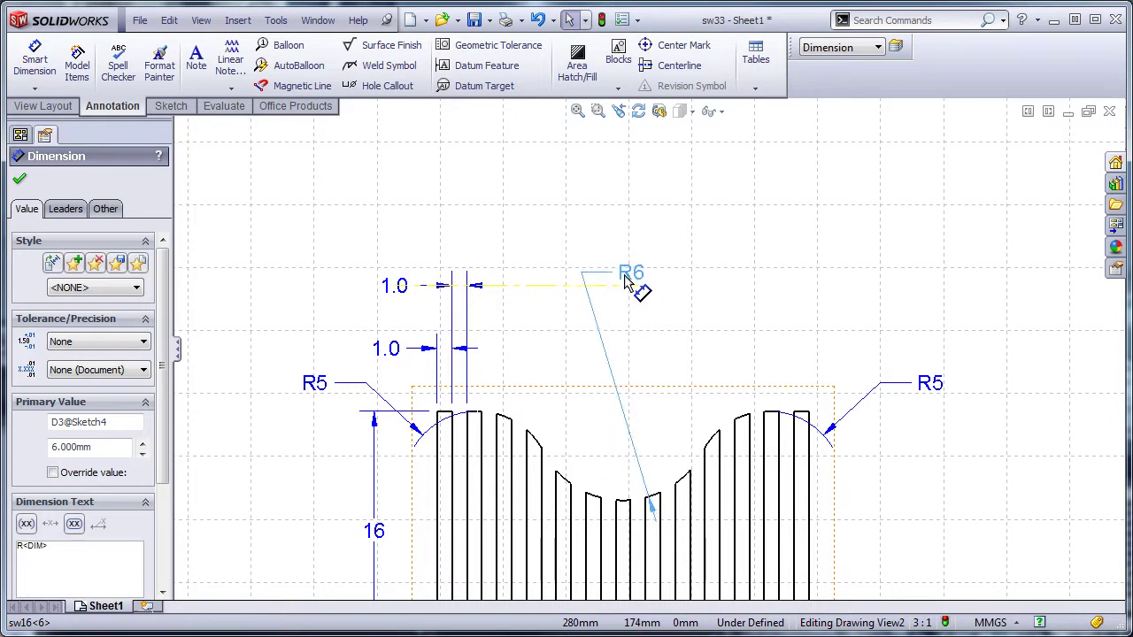
left_click(623, 282)
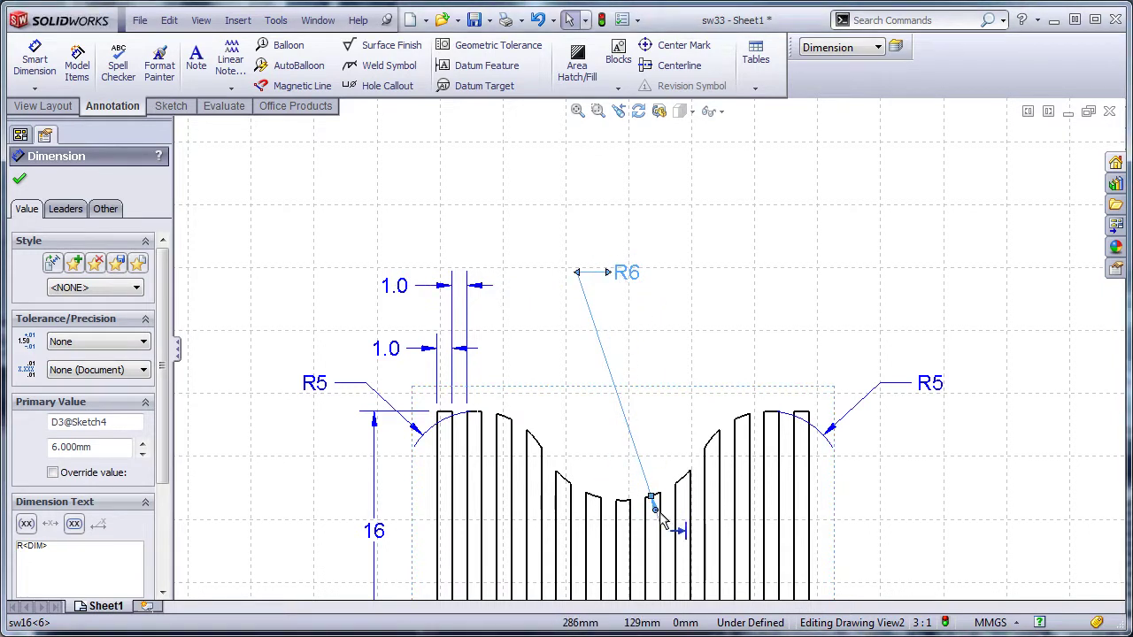
left_click(655, 504)
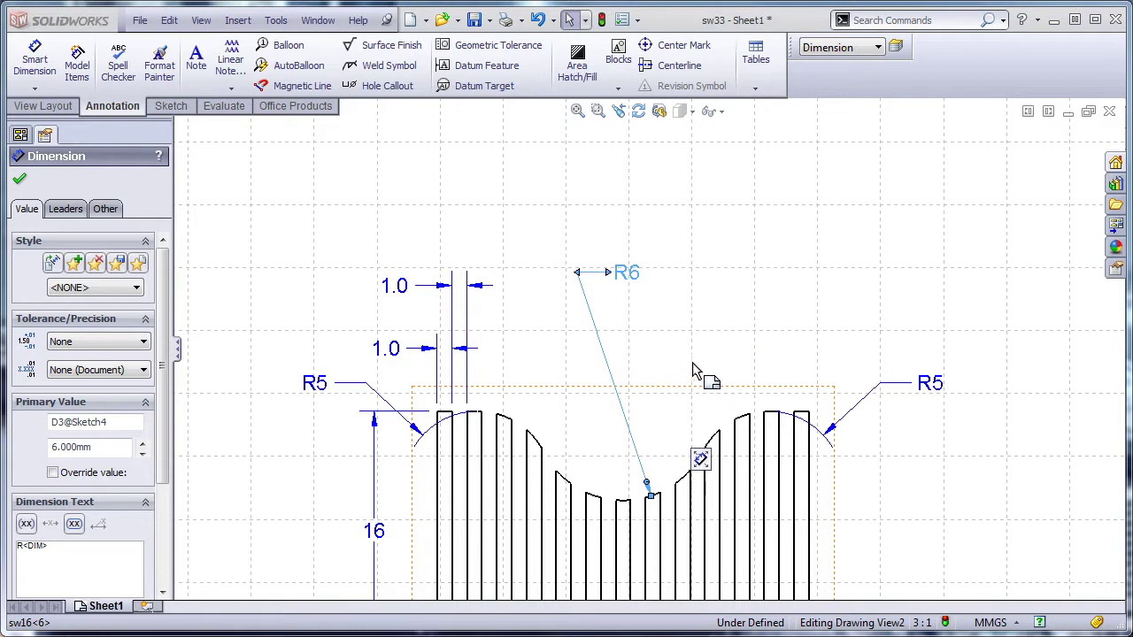
- Move the right-hand R5 dimension inward above the side view and attach its arrow to the angled fin tip
left_click_drag(930, 382, 772, 357)
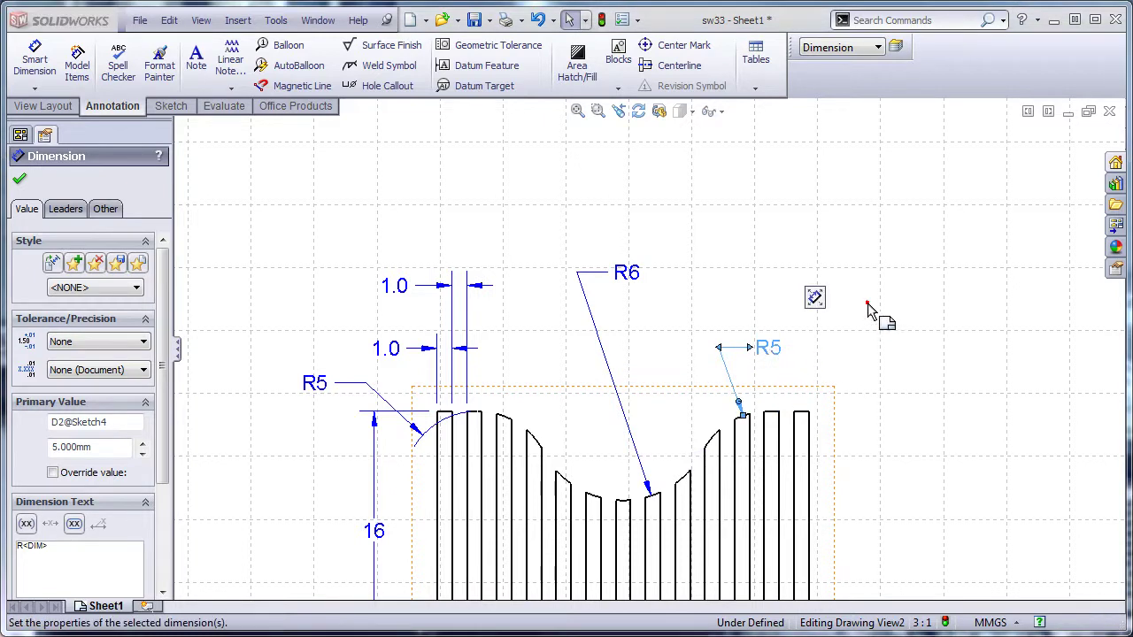
left_click(892, 361)
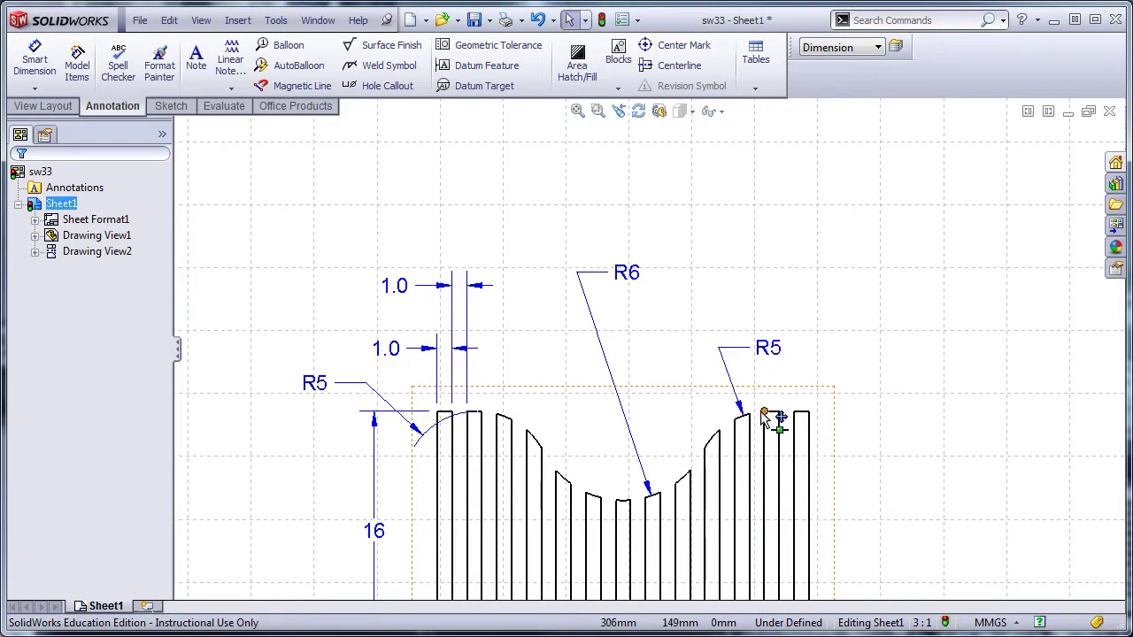
mouse_move(772, 351)
left_mouse_down()
mouse_move(860, 354)
mouse_move(960, 412)
mouse_move(848, 376)
mouse_move(752, 374)
mouse_move(779, 372)
left_mouse_up()
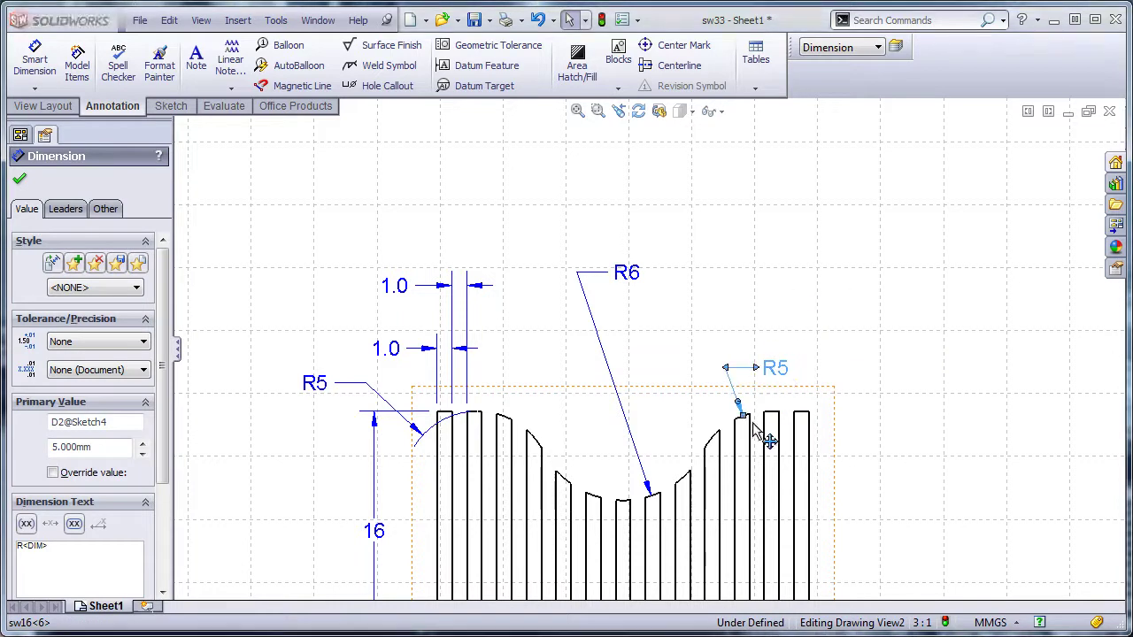
left_click_drag(747, 422, 773, 335)
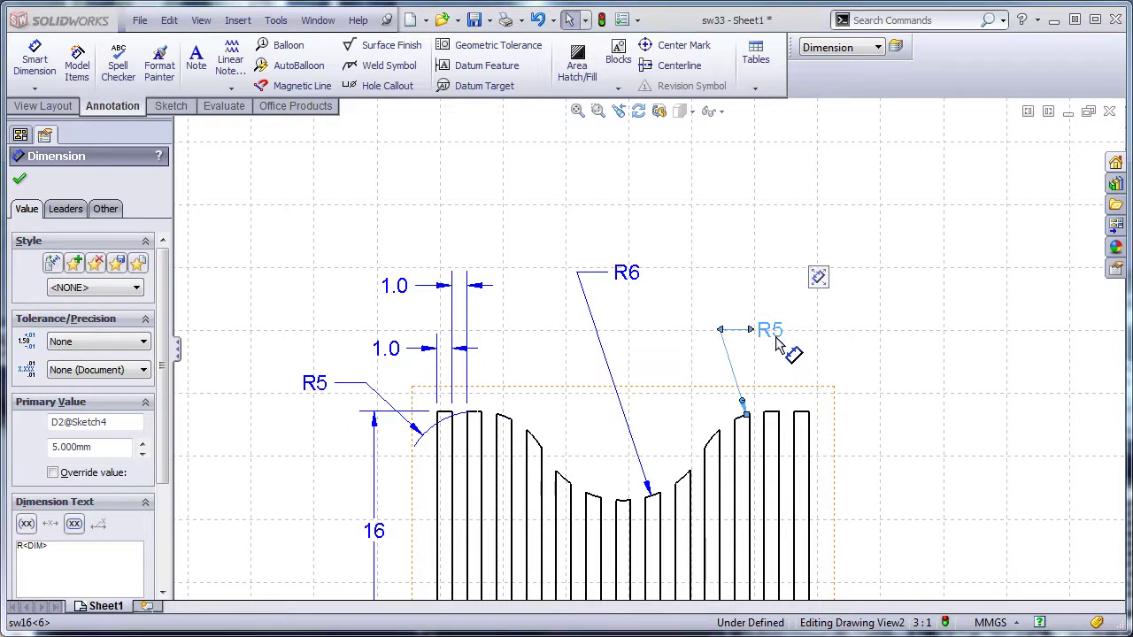
- Prefix the right-hand R5 dimension's text with 2X
left_click(18, 545)
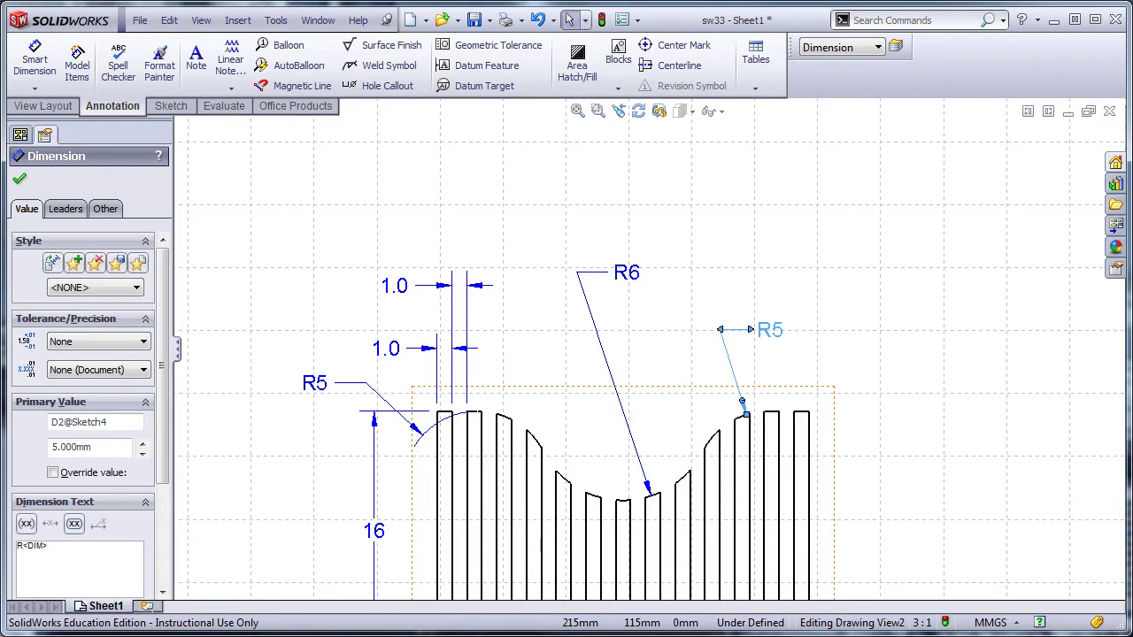
type("2X")
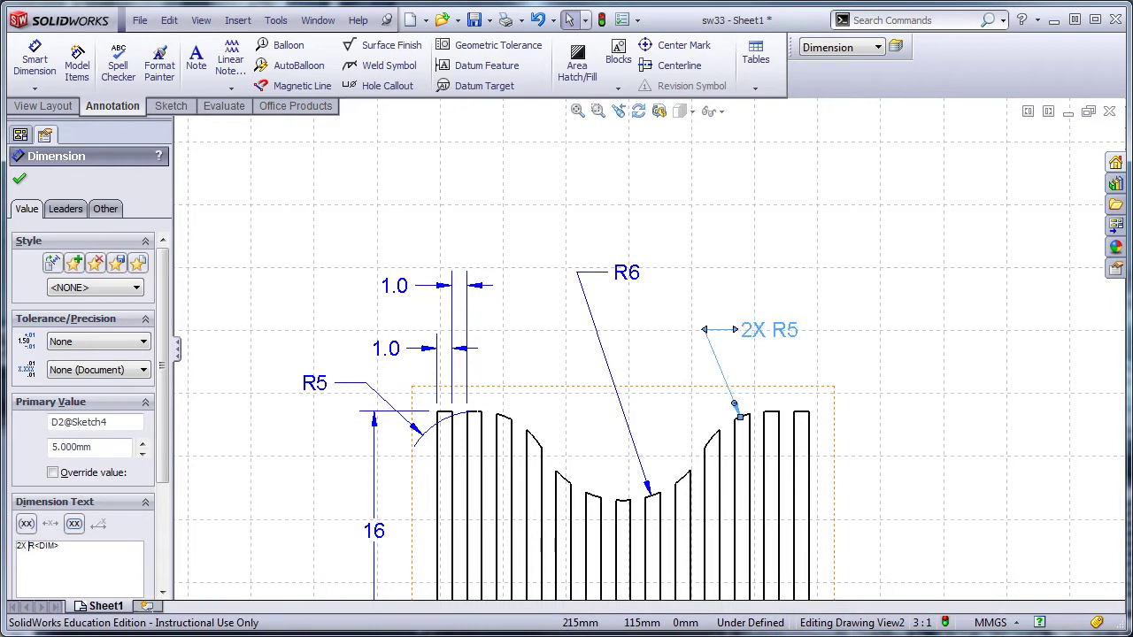
left_click(779, 271)
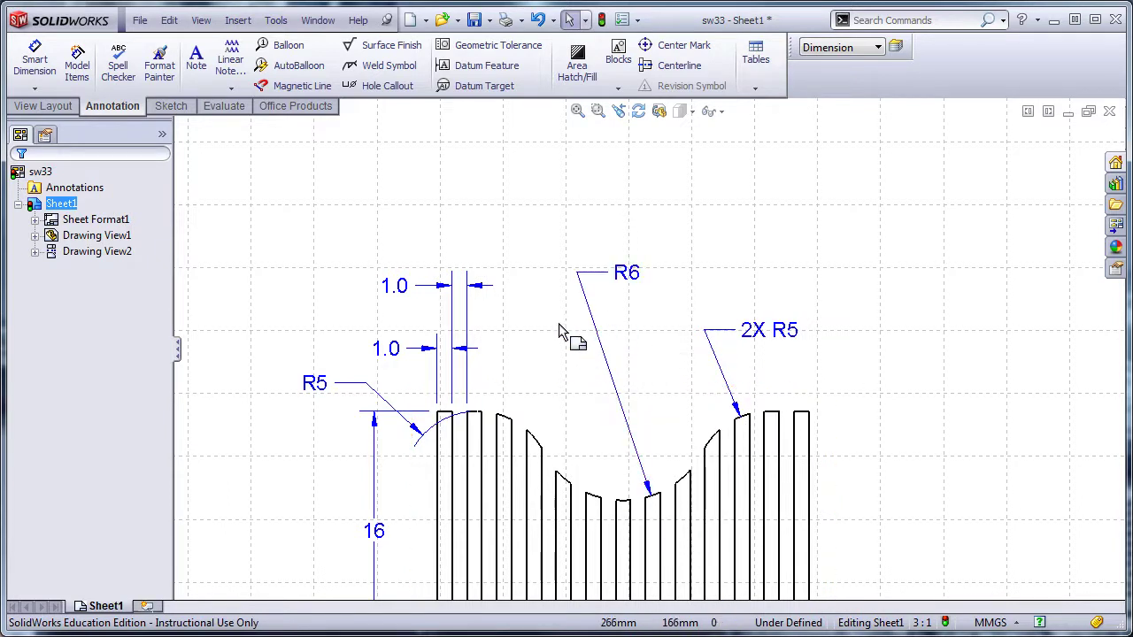
- Insert a single center mark on the central R6 arc of the side view
left_click(681, 50)
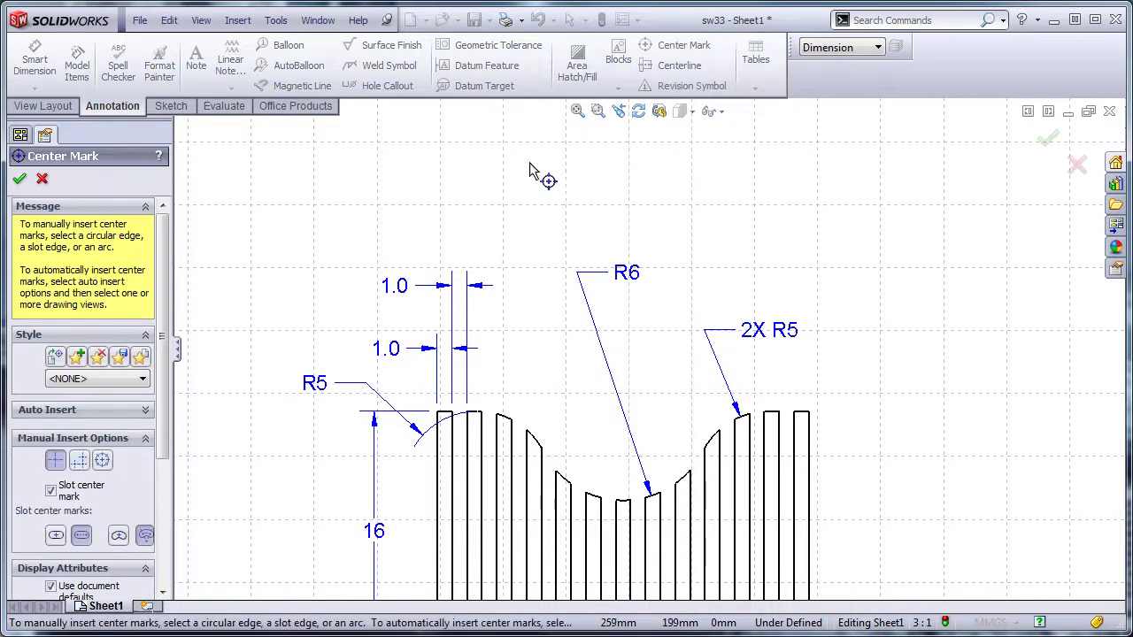
scroll(137, 478, "down", 3)
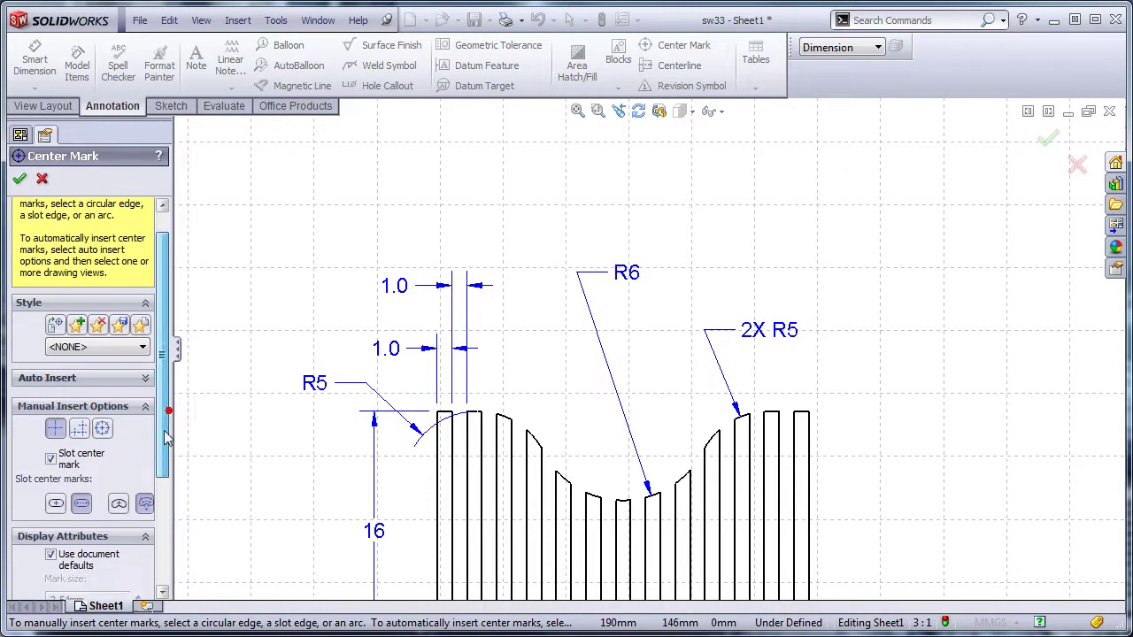
left_click(622, 508)
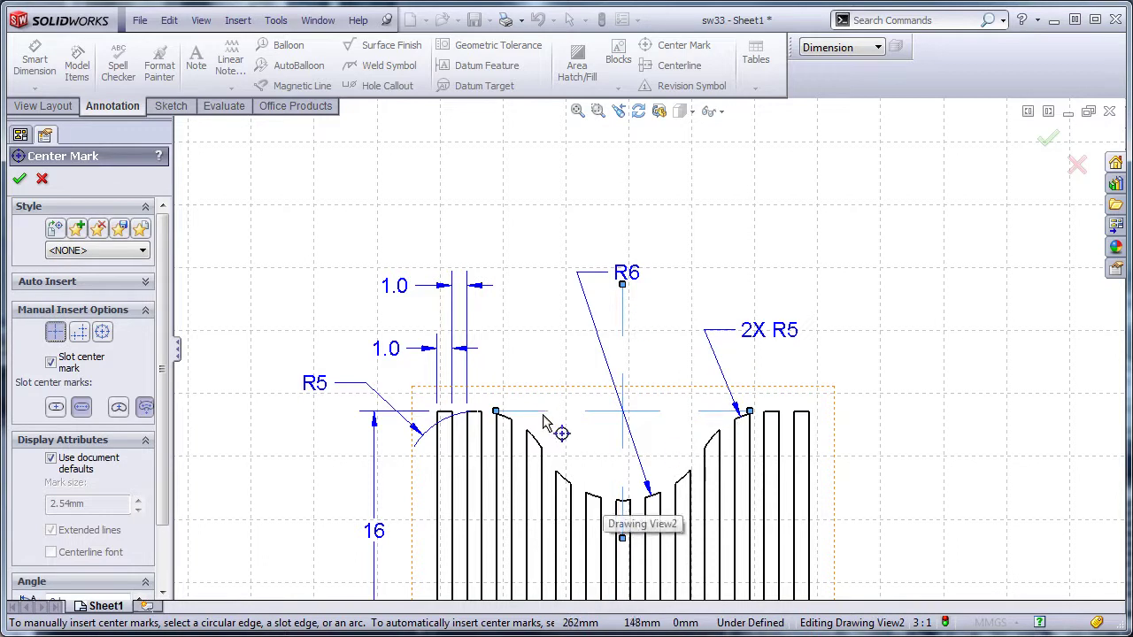
- Override the center mark's document defaults, turn off its extended lines, set its mark size to 1 mm, and accept it
left_click(54, 333)
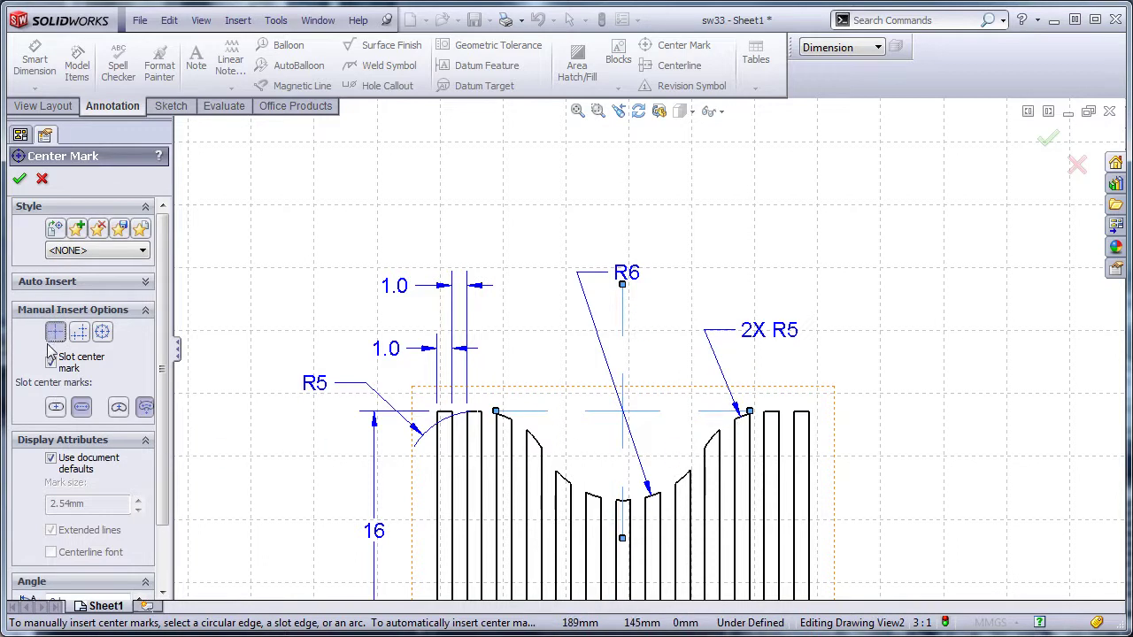
left_click(51, 459)
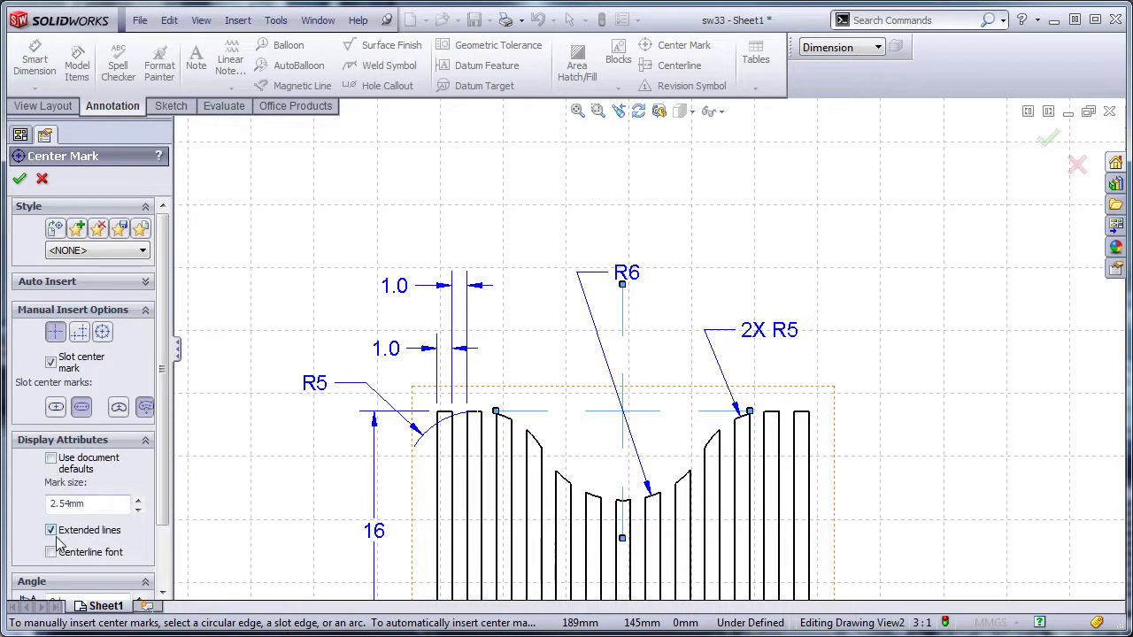
left_click(50, 530)
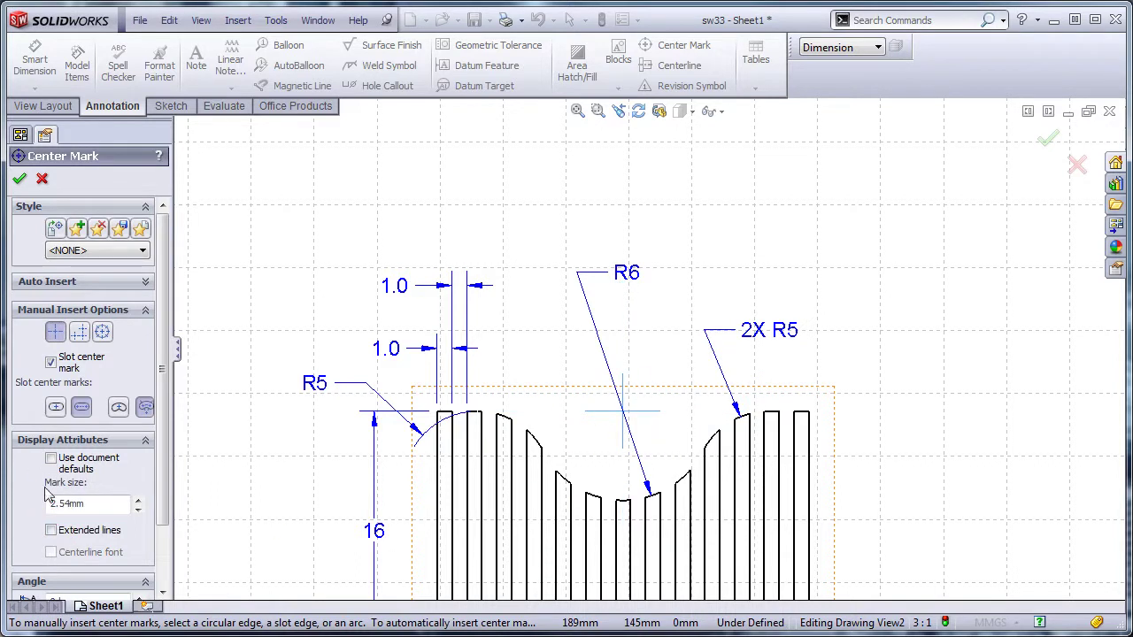
double_click(71, 503)
type("1")
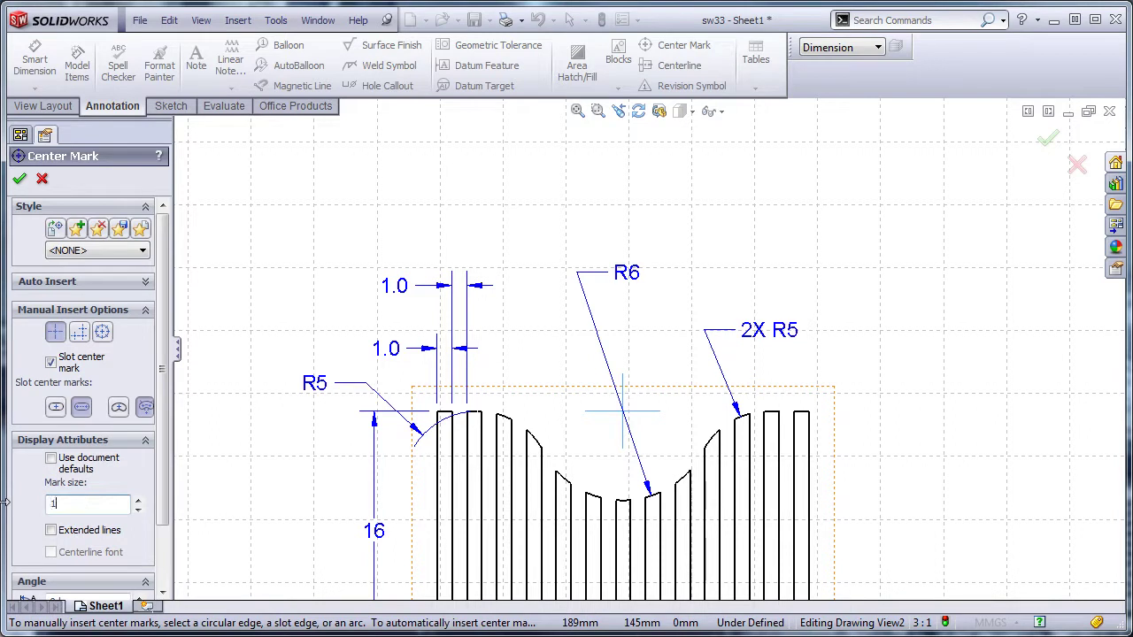
left_click(920, 146)
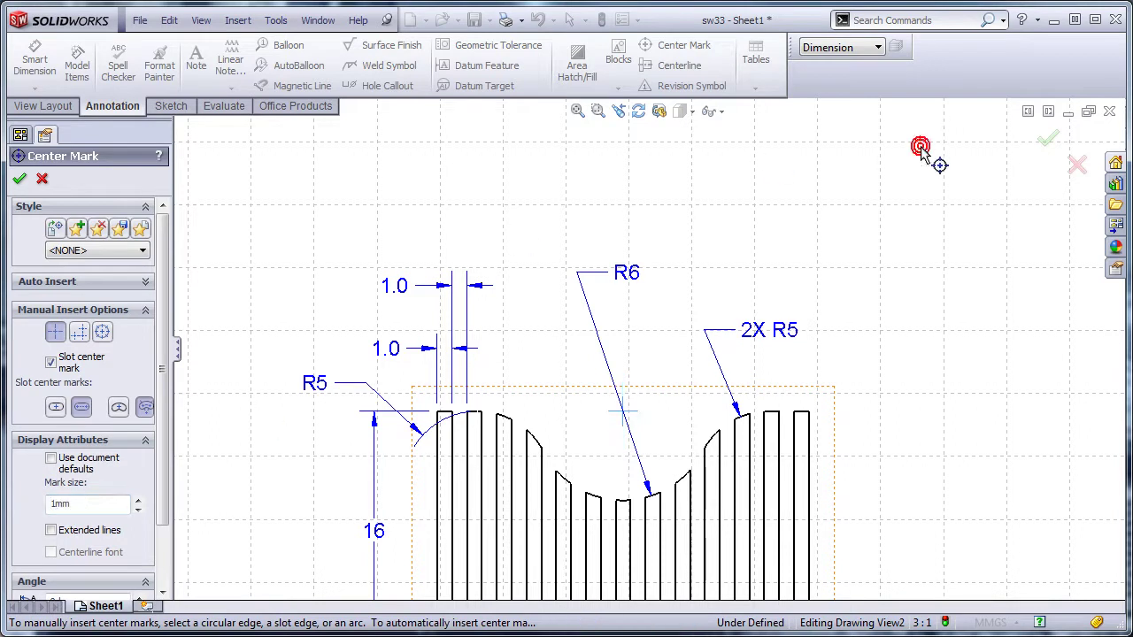
left_click(20, 178)
left_click(794, 133)
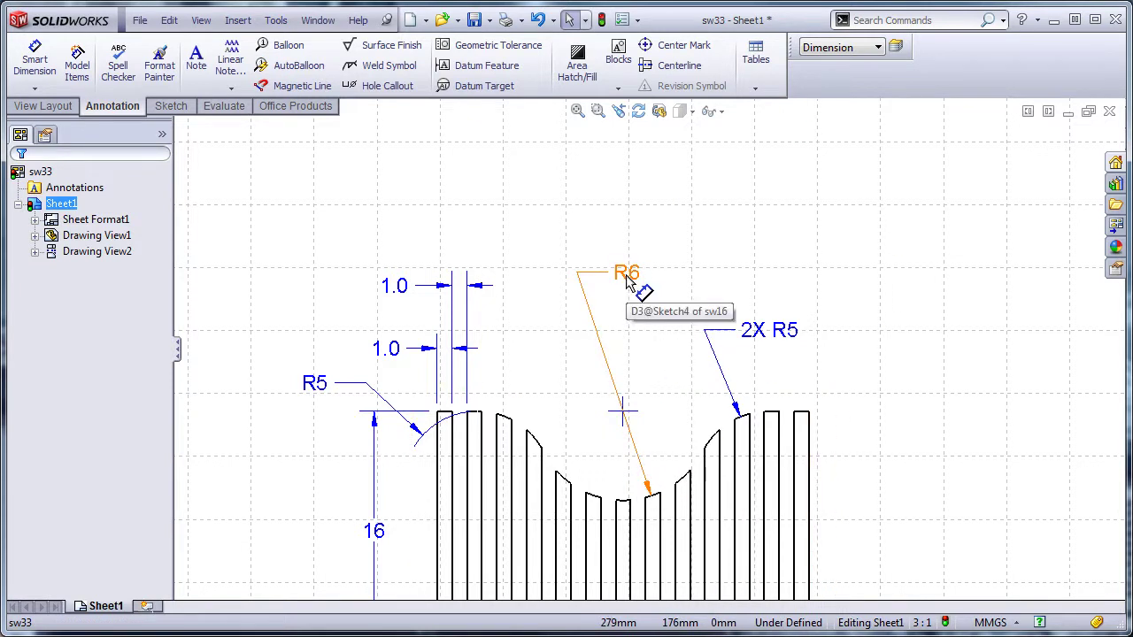
- Move the R6 dimension right so its leader crosses the center mark to the arc's left side, and hide the left-hand R5 dimension
left_click_drag(626, 279, 727, 270)
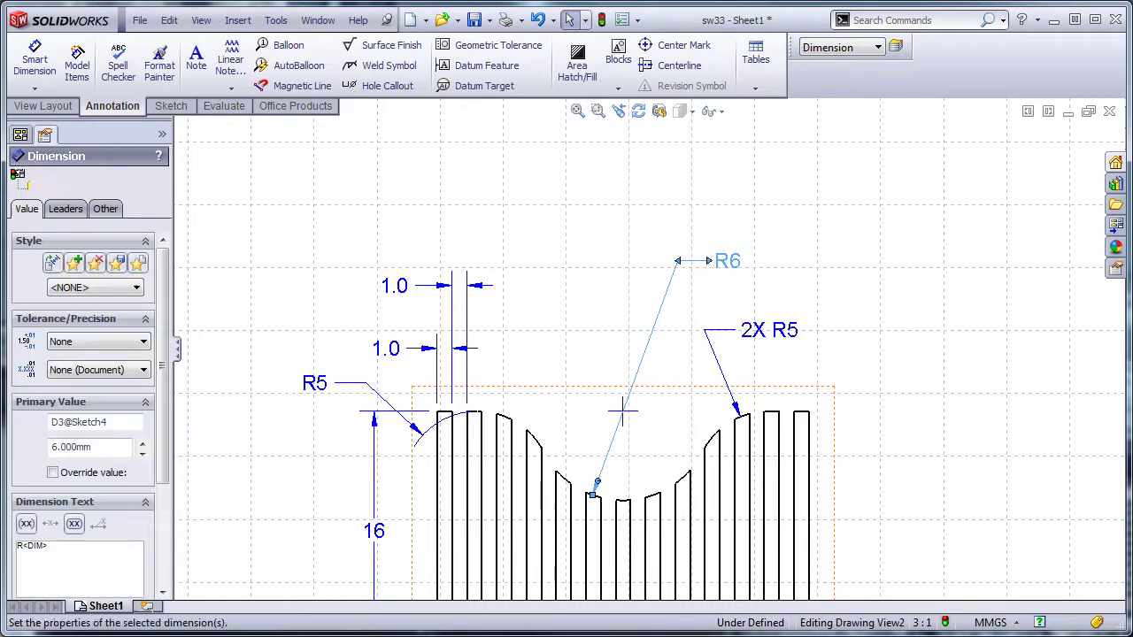
left_click(869, 276)
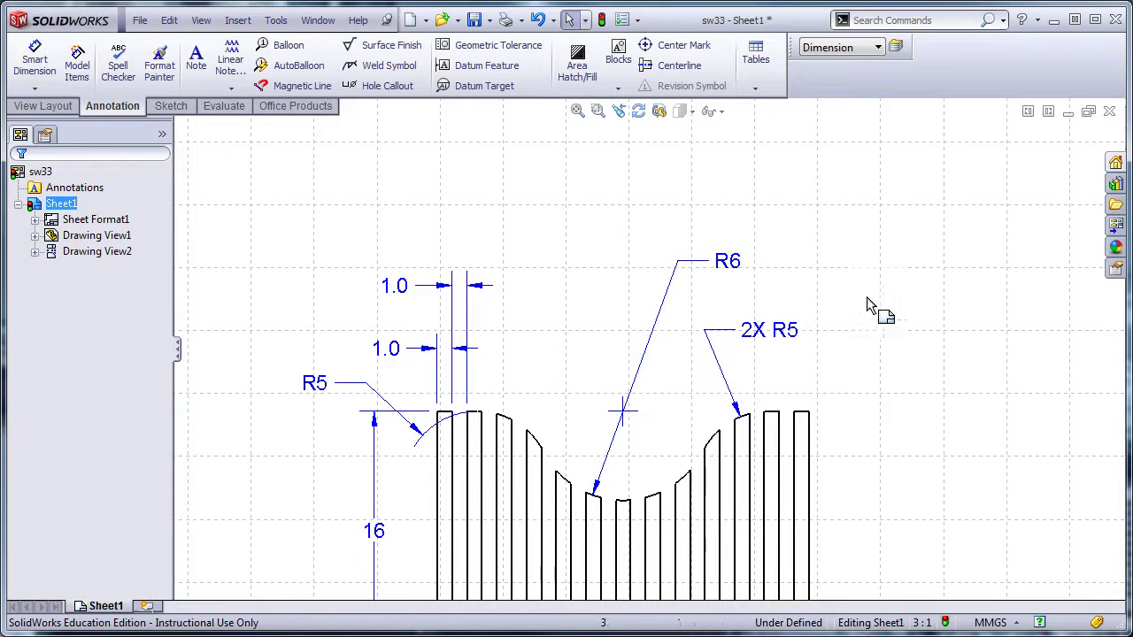
left_click(314, 385)
right_click(316, 382)
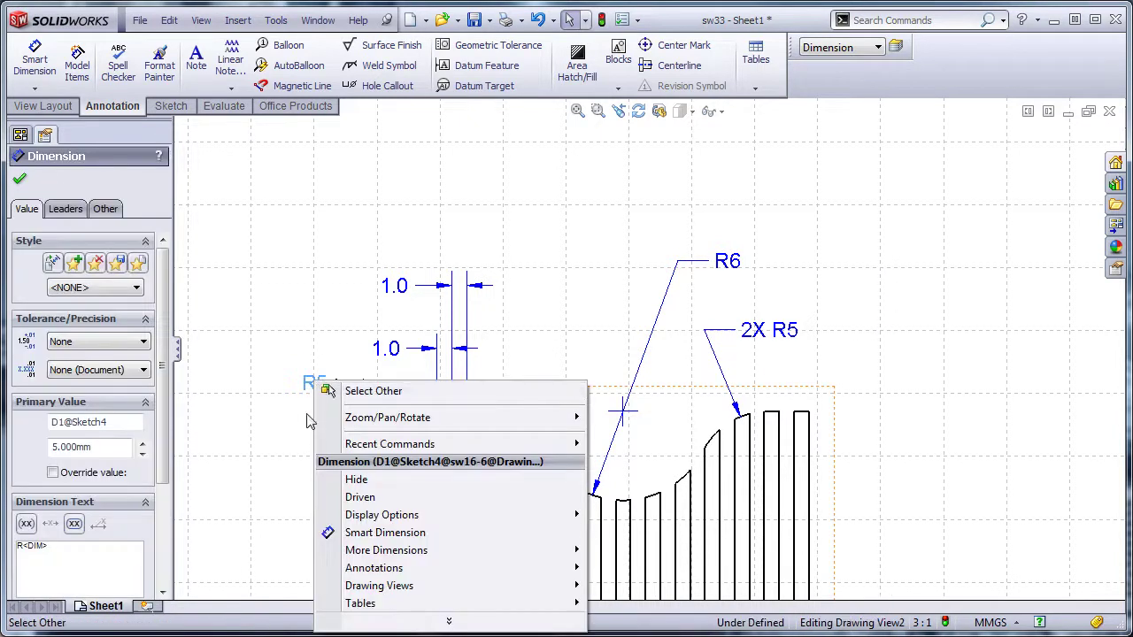
left_click(370, 479)
left_click(324, 299)
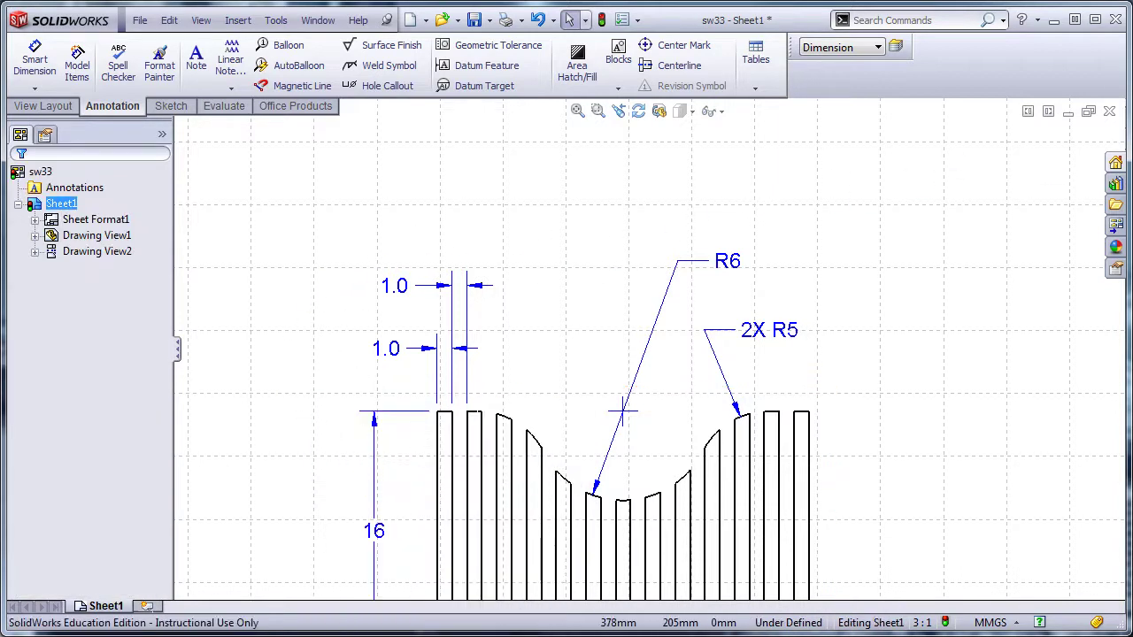
- Close the sw33 heat sink drawing without saving the modified documents
key("alt+Tab")
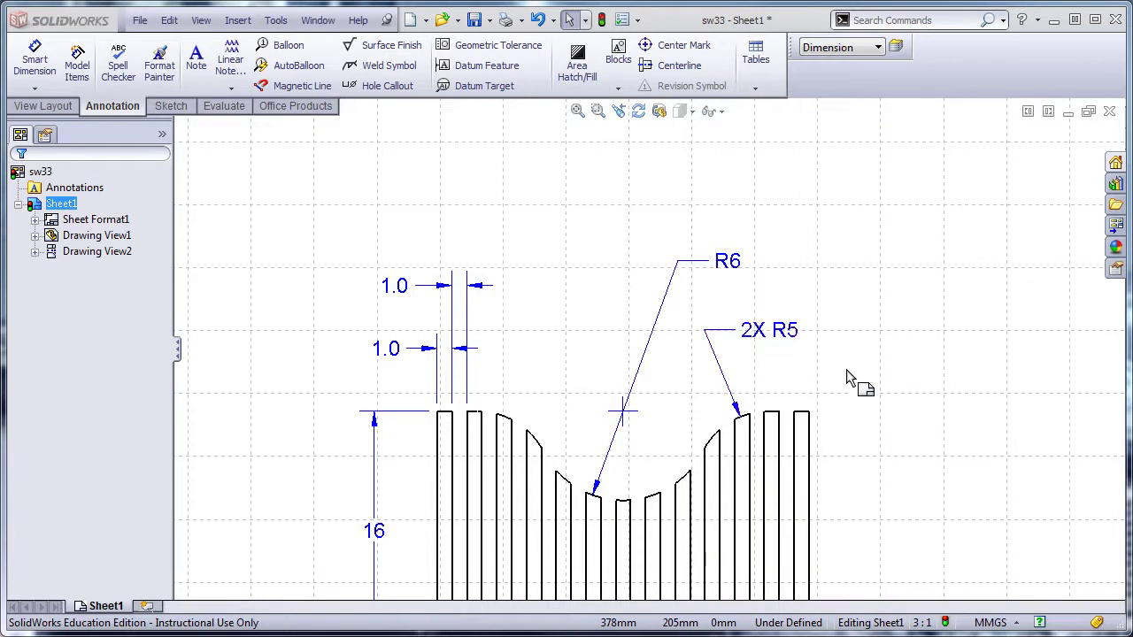
left_click(1110, 112)
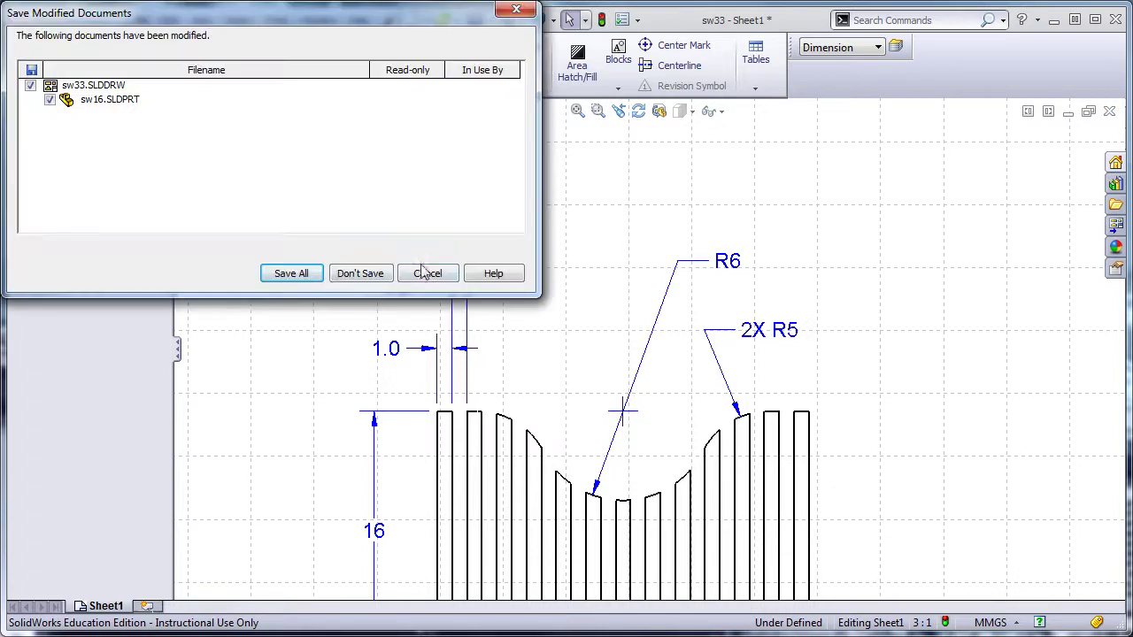
left_click(349, 274)
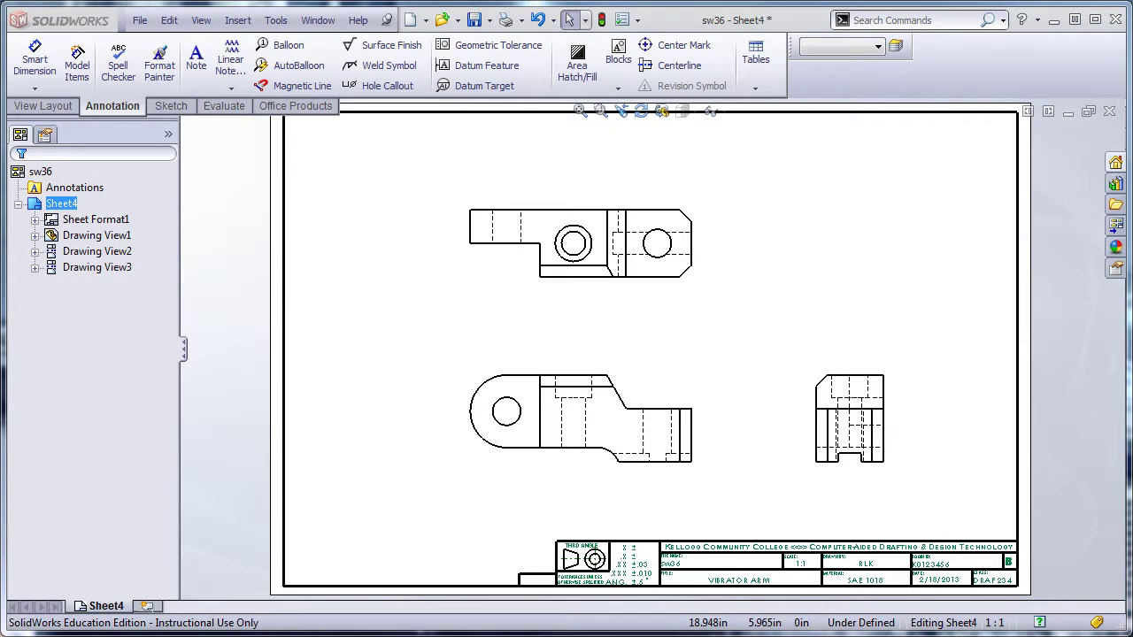
- Bring up the assignment PDF in Chrome and examine the SW6-5 VIBRATOR ARM views, dimensions and broken section requirements
left_click_drag(1132, 62, 649, 61)
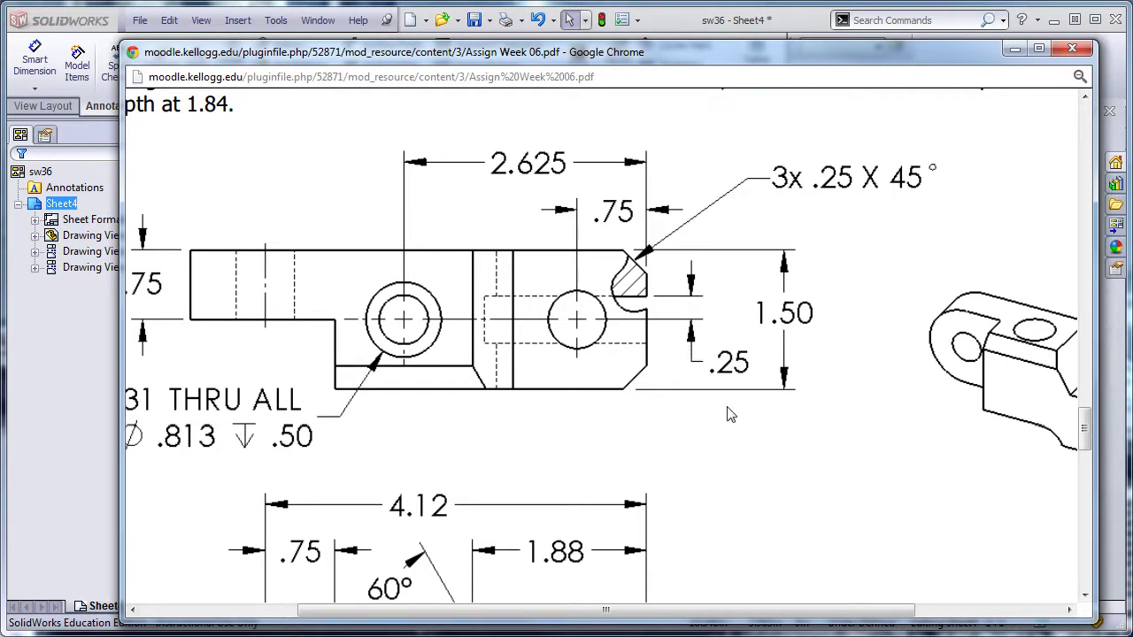
scroll(729, 414, "down", 5, "ctrl")
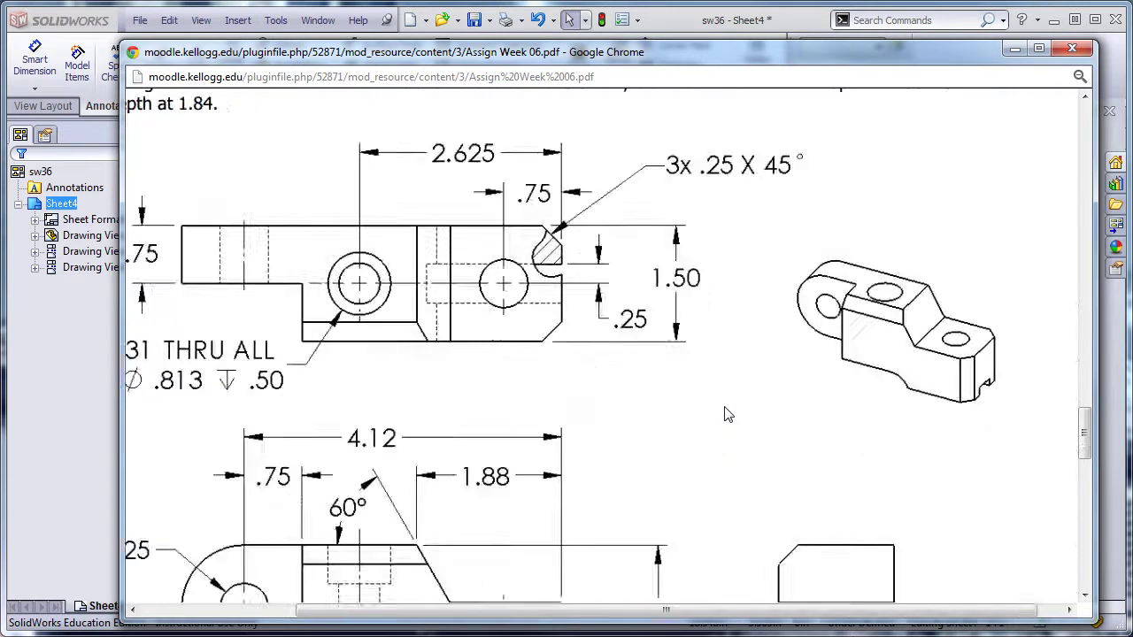
scroll(726, 414, "down", 1, "ctrl")
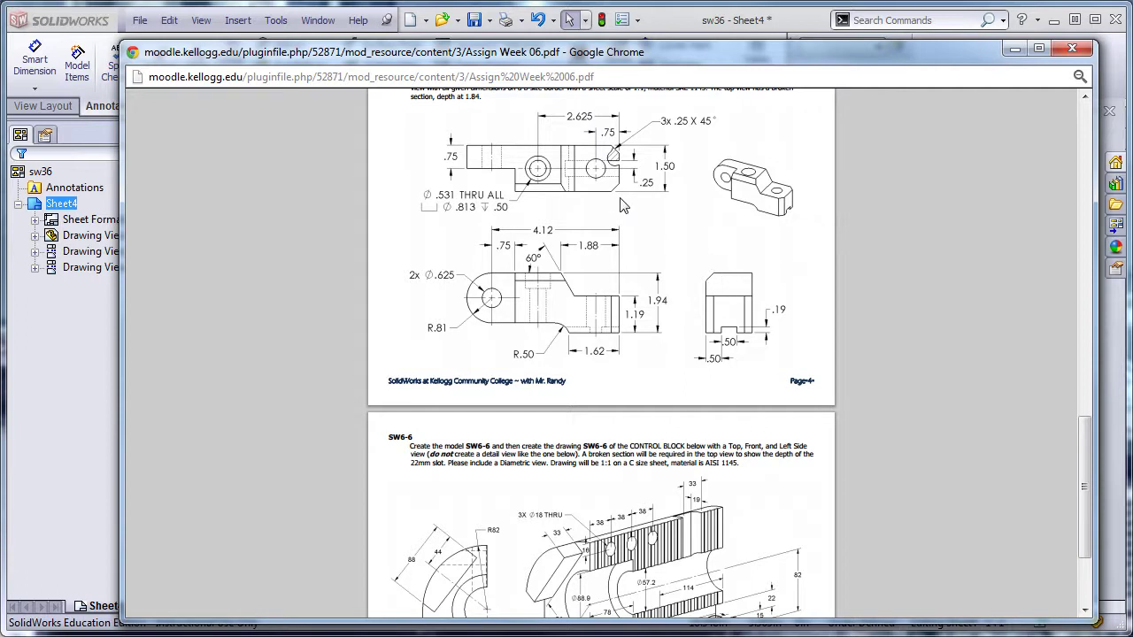
scroll(635, 202, "up", 2, "ctrl")
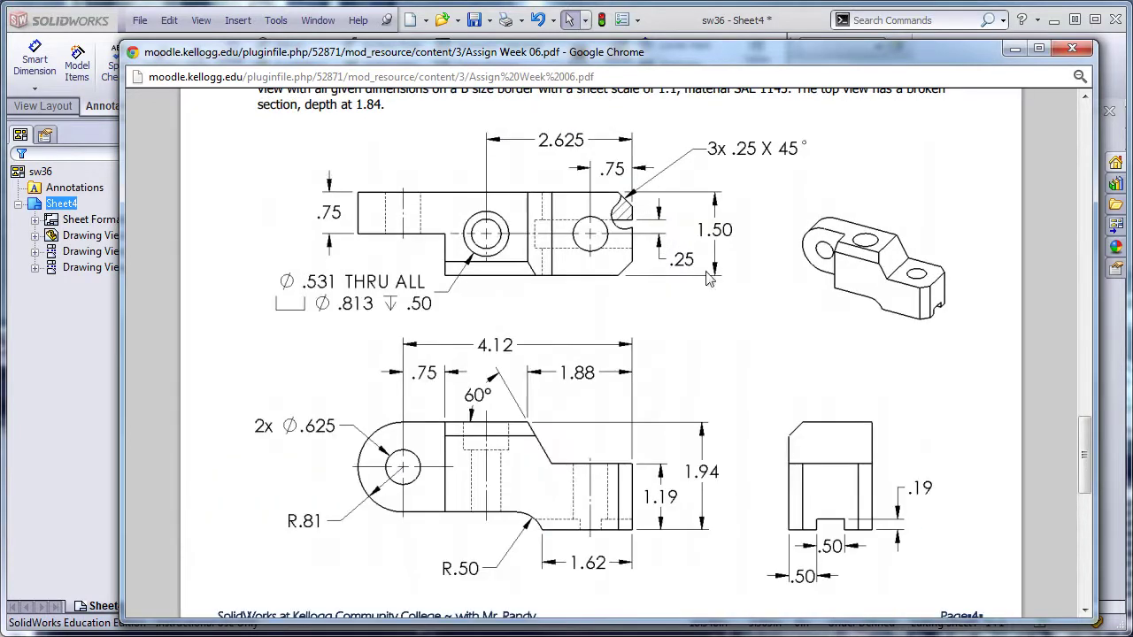
scroll(684, 256, "up", 1, "ctrl")
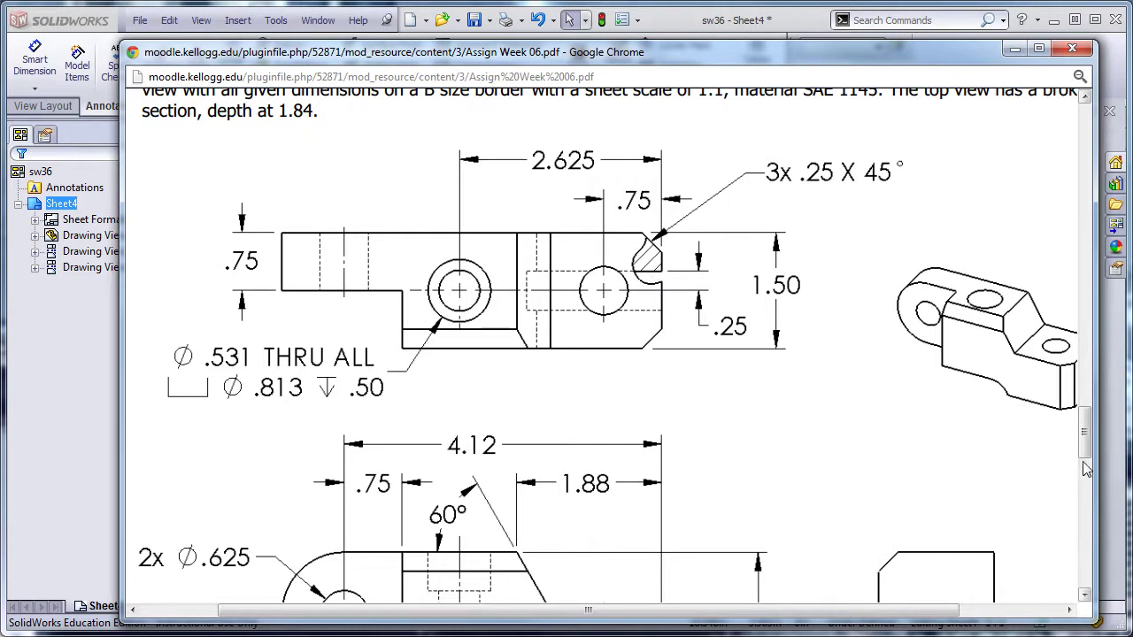
scroll(1080, 469, "down", 3)
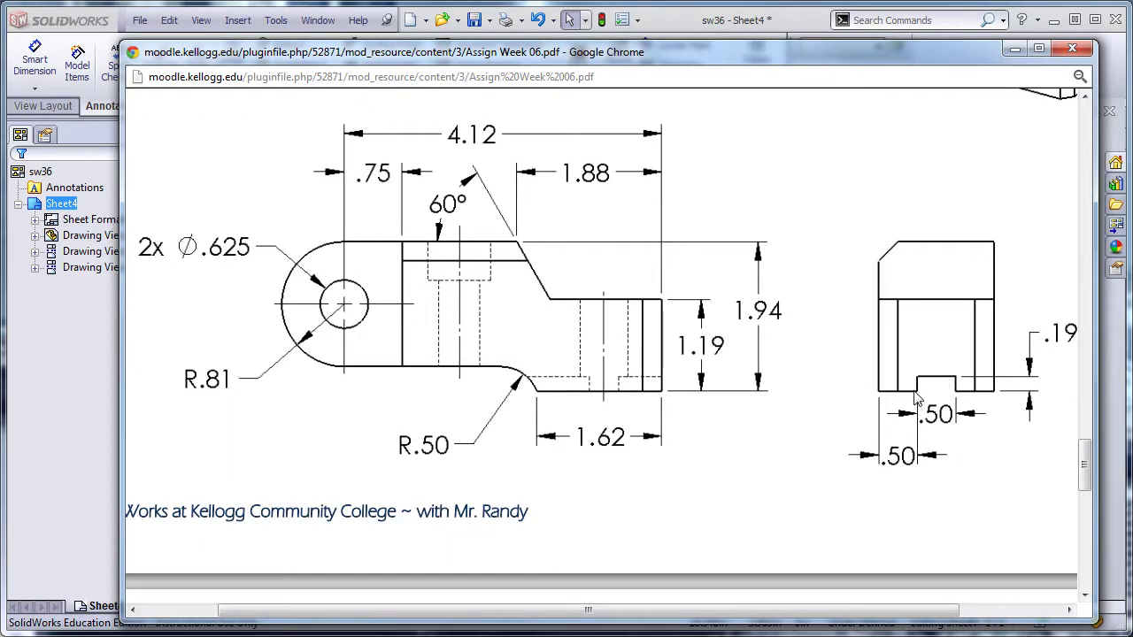
left_click_drag(1085, 467, 1086, 429)
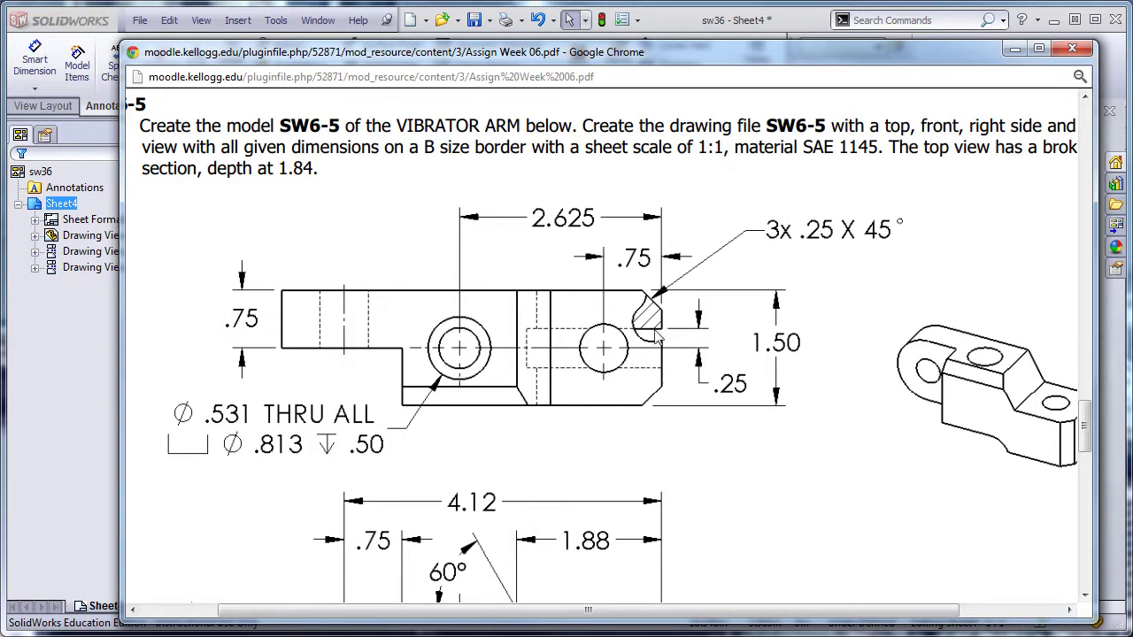
- Switch back to SolidWorks and sketch a closed spline around the top view's upper-right chamfered corner, reaching just below the upper hidden slot line
left_click(807, 56)
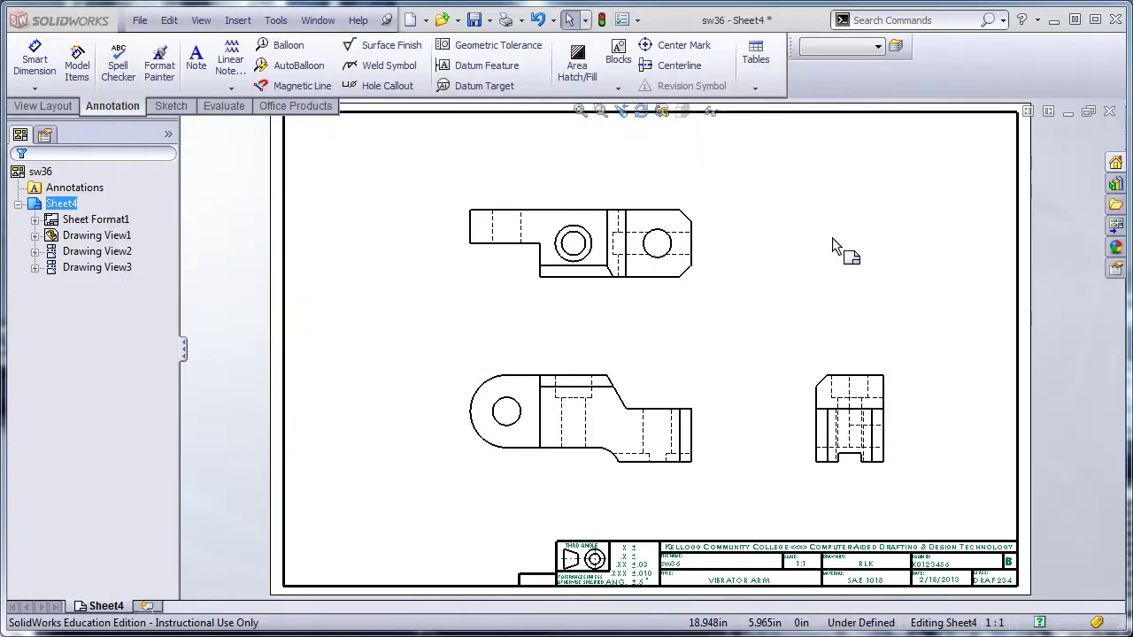
left_click(697, 244)
scroll(669, 270, "down", 5)
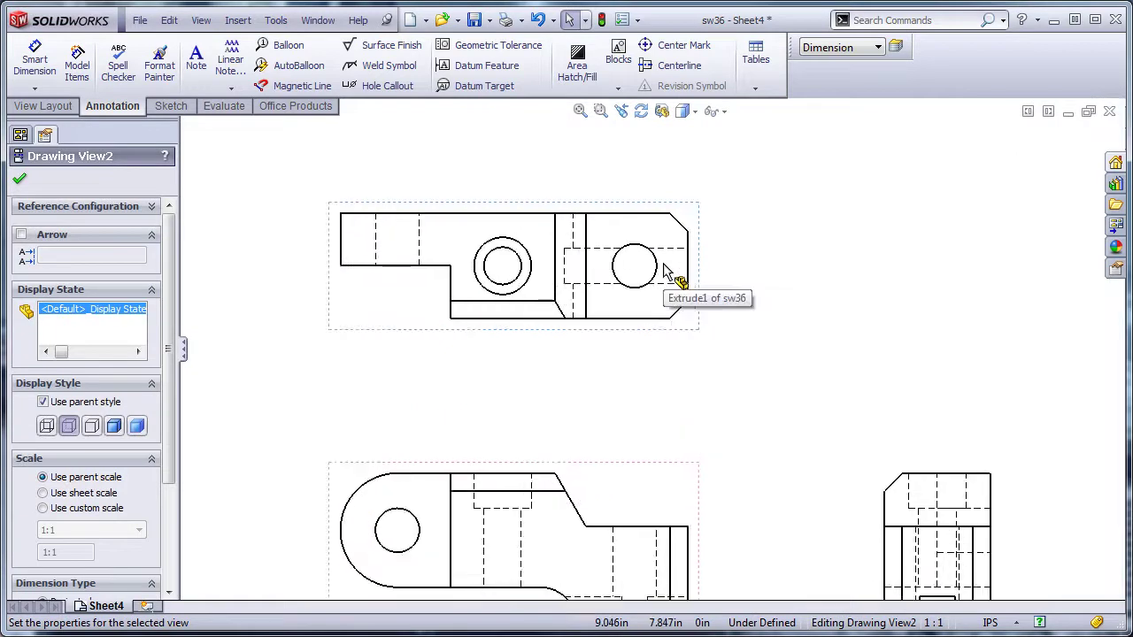
left_click(556, 134)
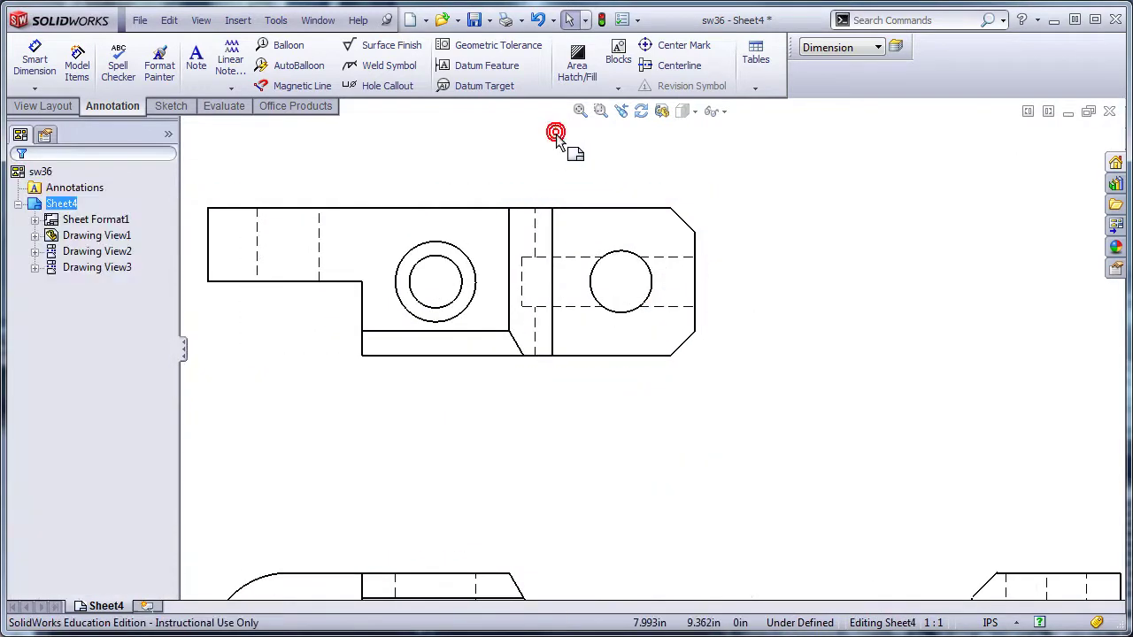
left_click(171, 106)
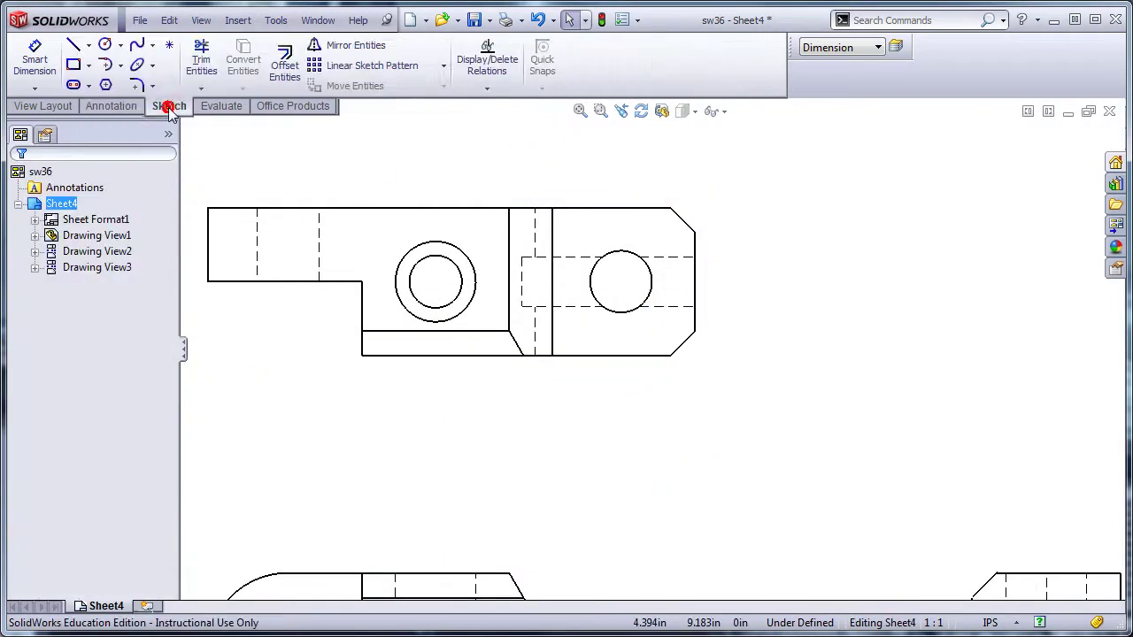
left_click(138, 45)
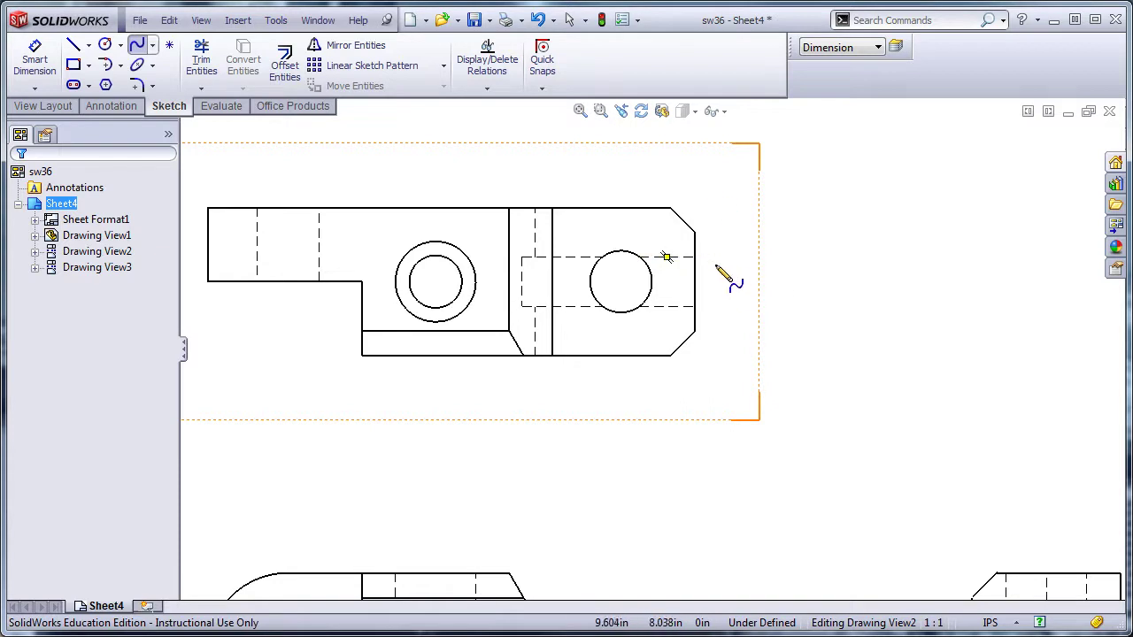
left_click(711, 265)
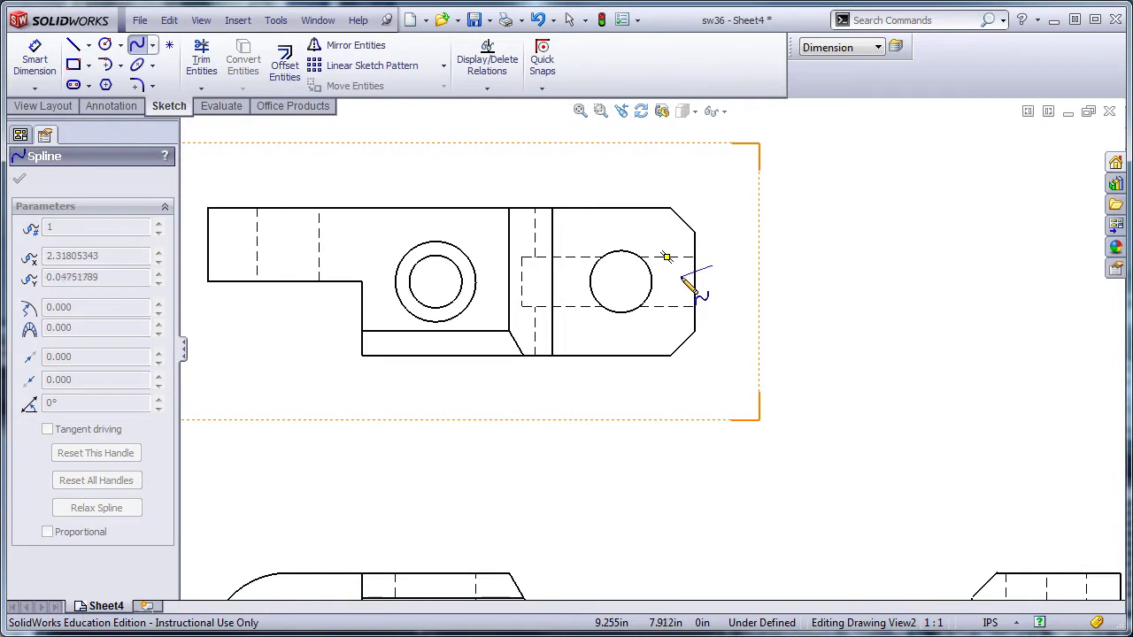
left_click(679, 276)
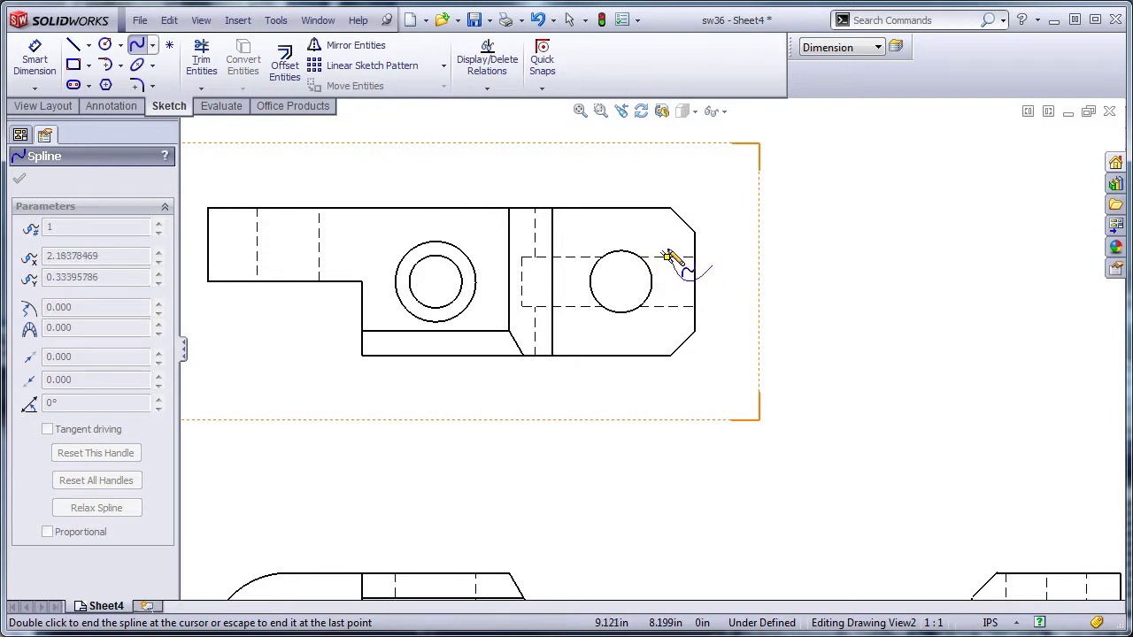
left_click(666, 257)
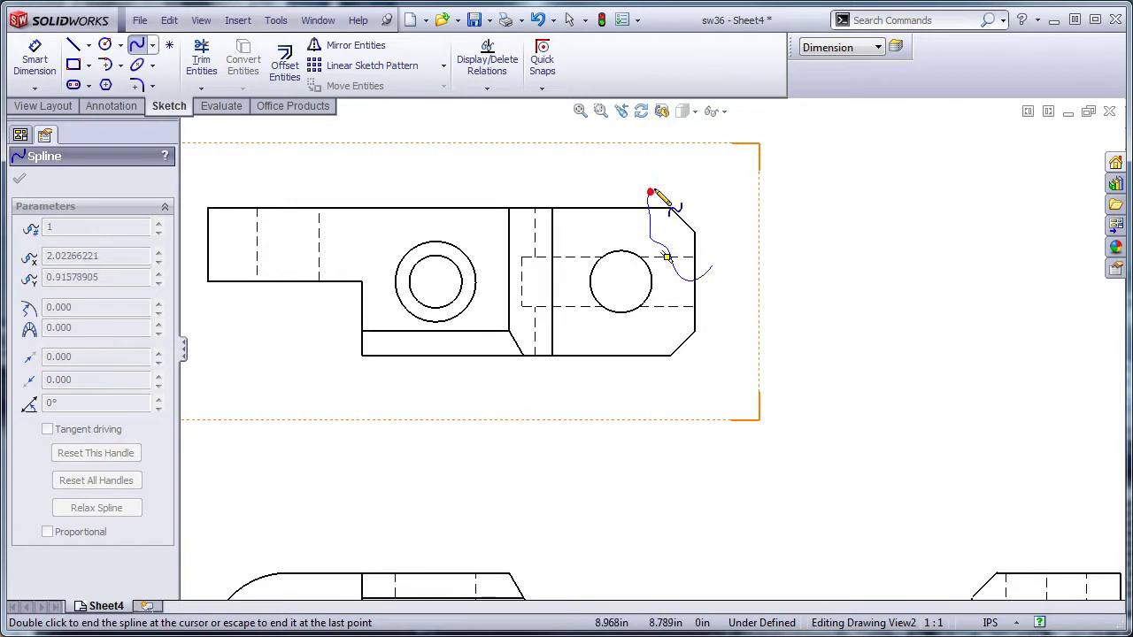
left_click(687, 182)
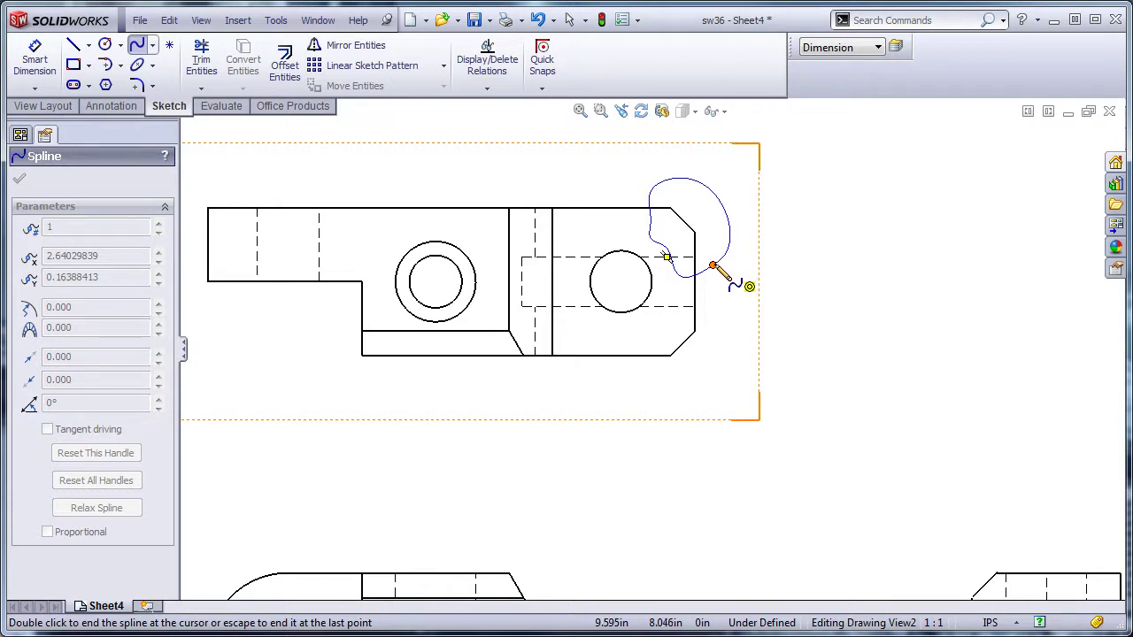
double_click(713, 266)
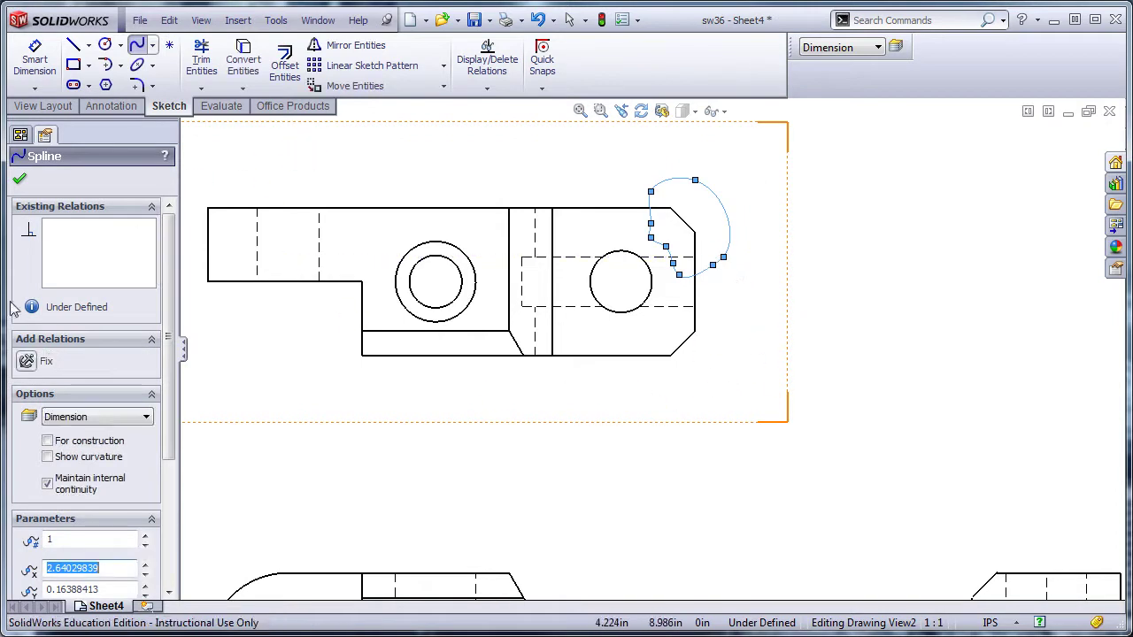
- Create a broken-out section from the top view's closed spline, with the preview on and a depth of 1.100 in
left_click(46, 106)
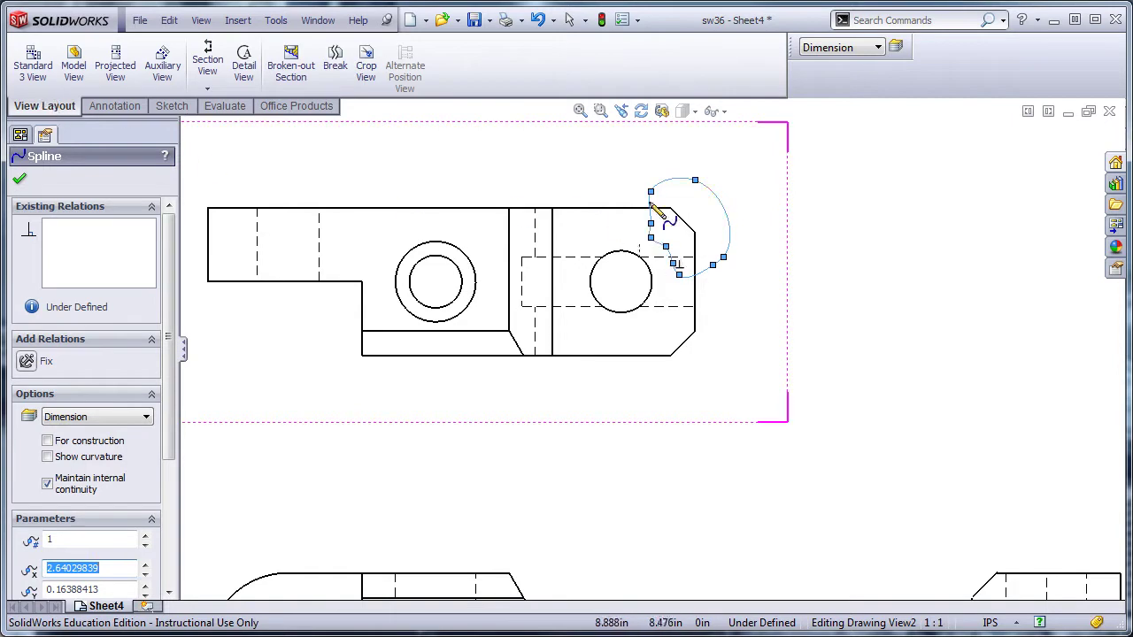
left_click(286, 74)
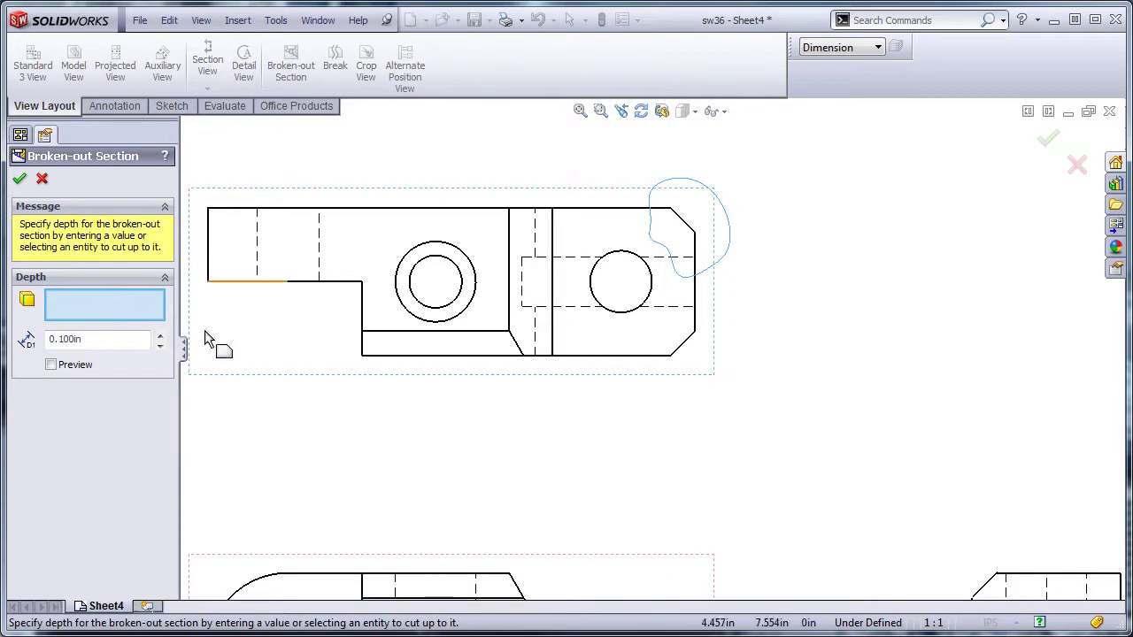
left_click(50, 363)
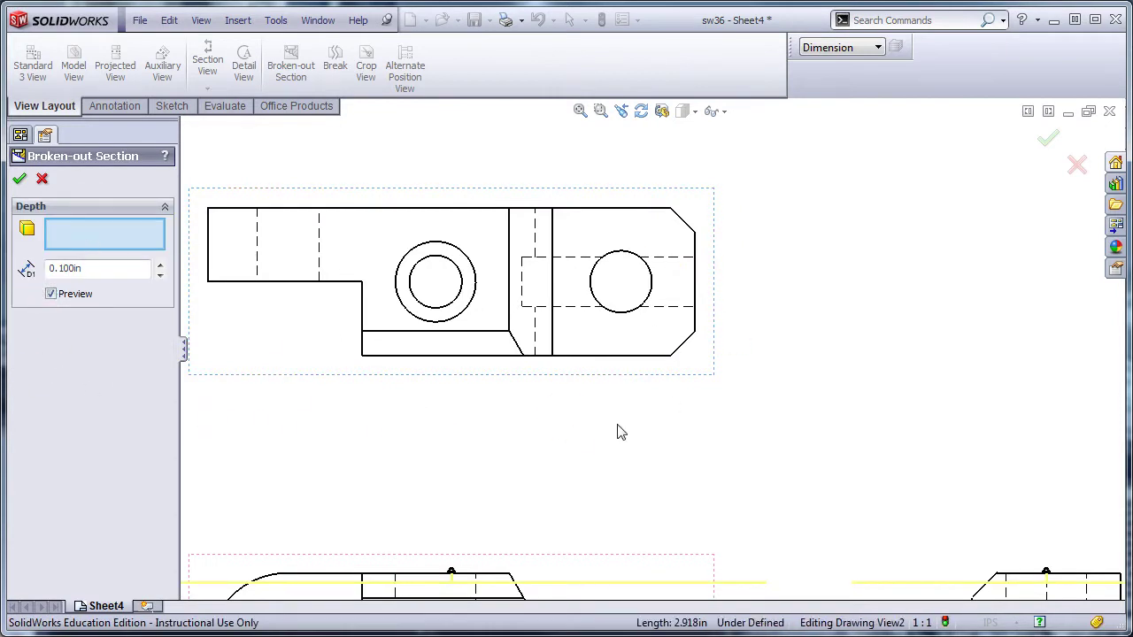
middle_click_drag(617, 437, 625, 370)
scroll(643, 478, "down", 1)
scroll(645, 476, "up", 3)
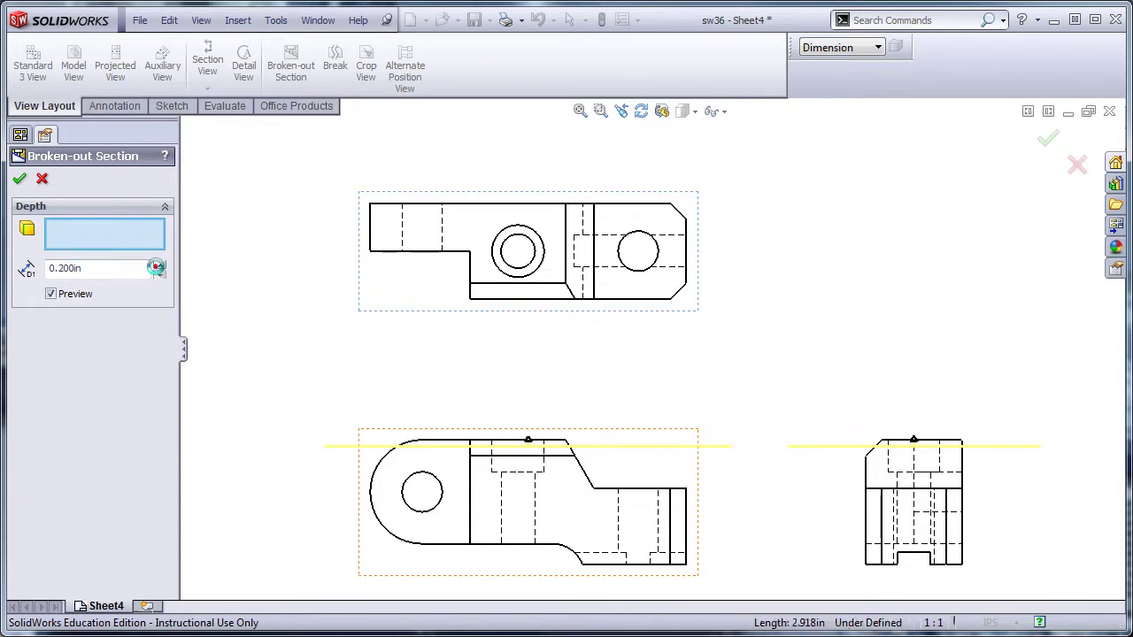
scroll(157, 269, "up", 6)
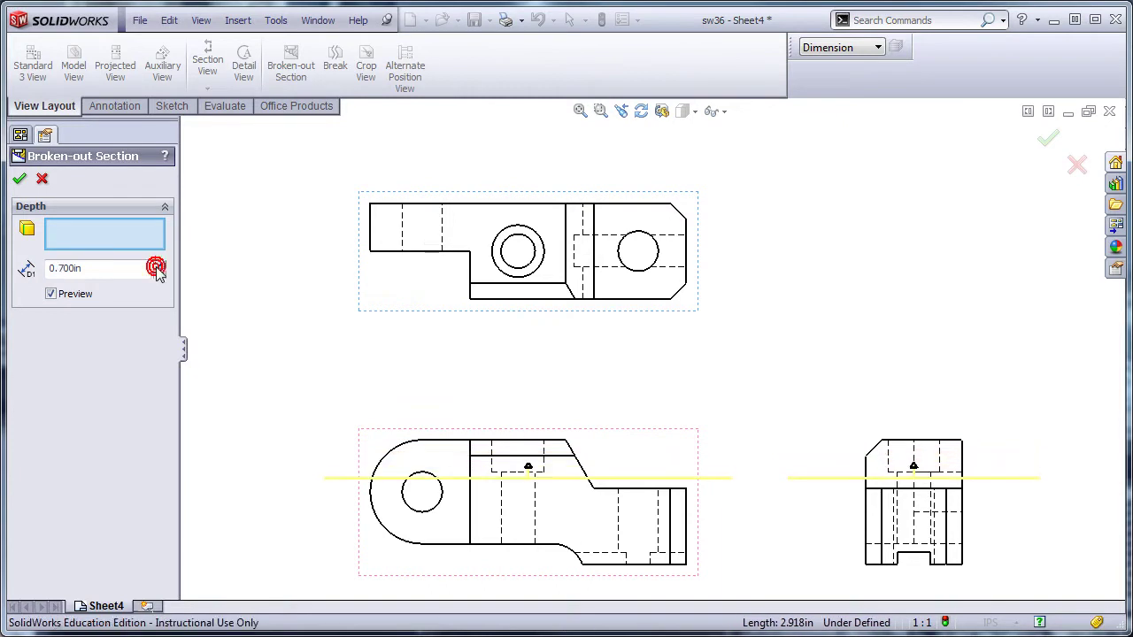
left_click(157, 268)
left_click(158, 267)
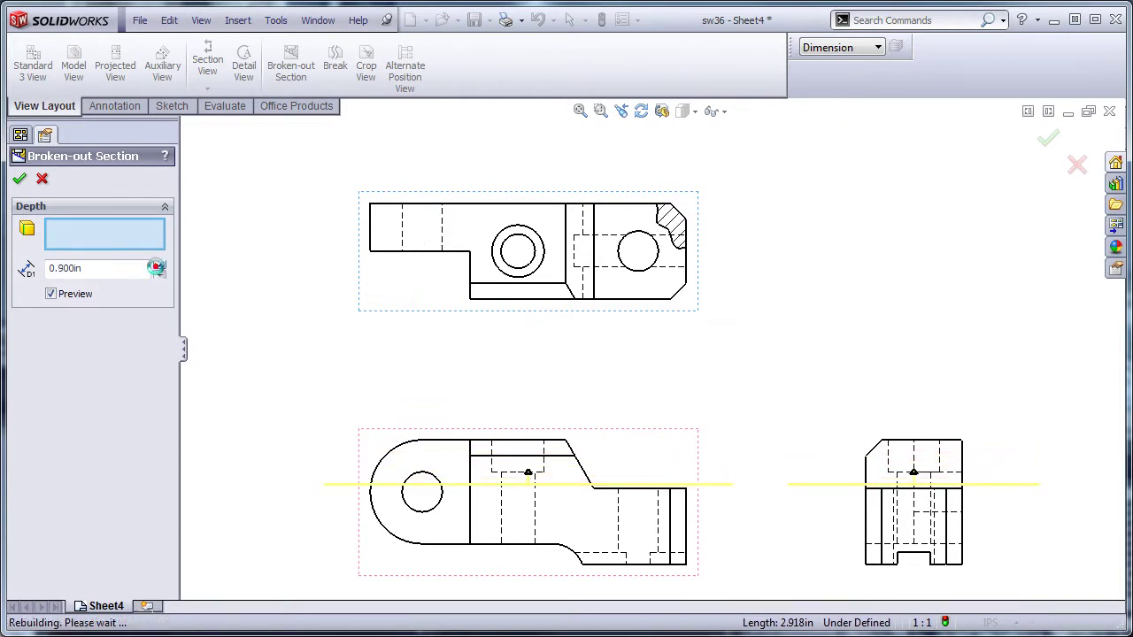
left_click(157, 266)
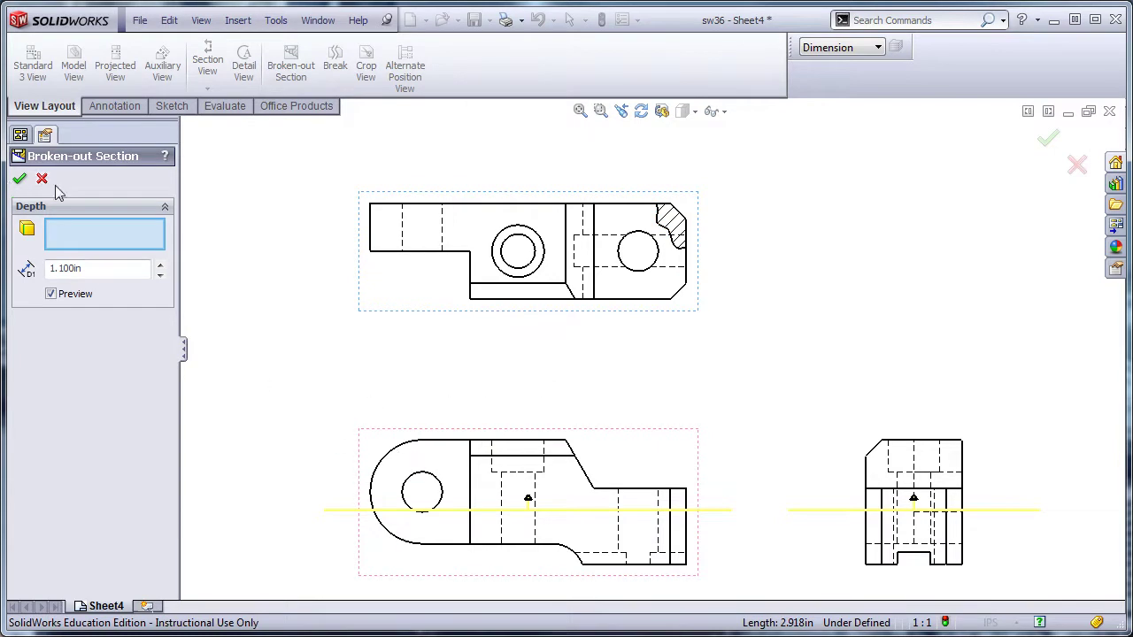
- Increase the broken-out section's depth to 1.900 in so the cut reaches the bottom slot, and accept the section
double_click(79, 273)
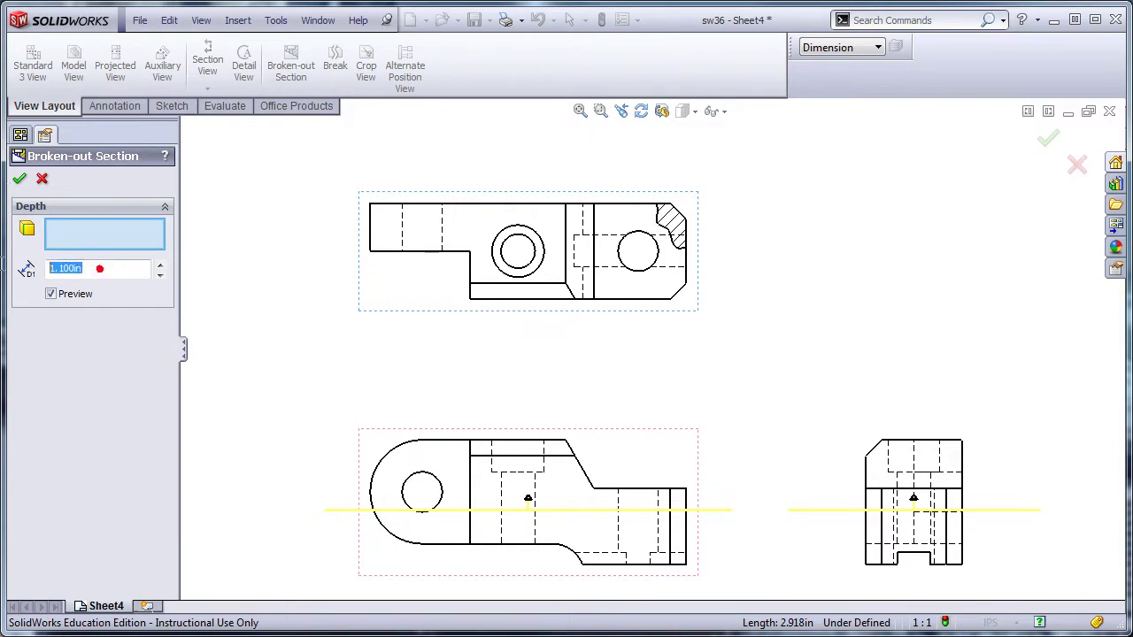
left_click(160, 267)
left_click(159, 268)
left_click(160, 267)
left_click(160, 267)
left_click(159, 267)
left_click(159, 267)
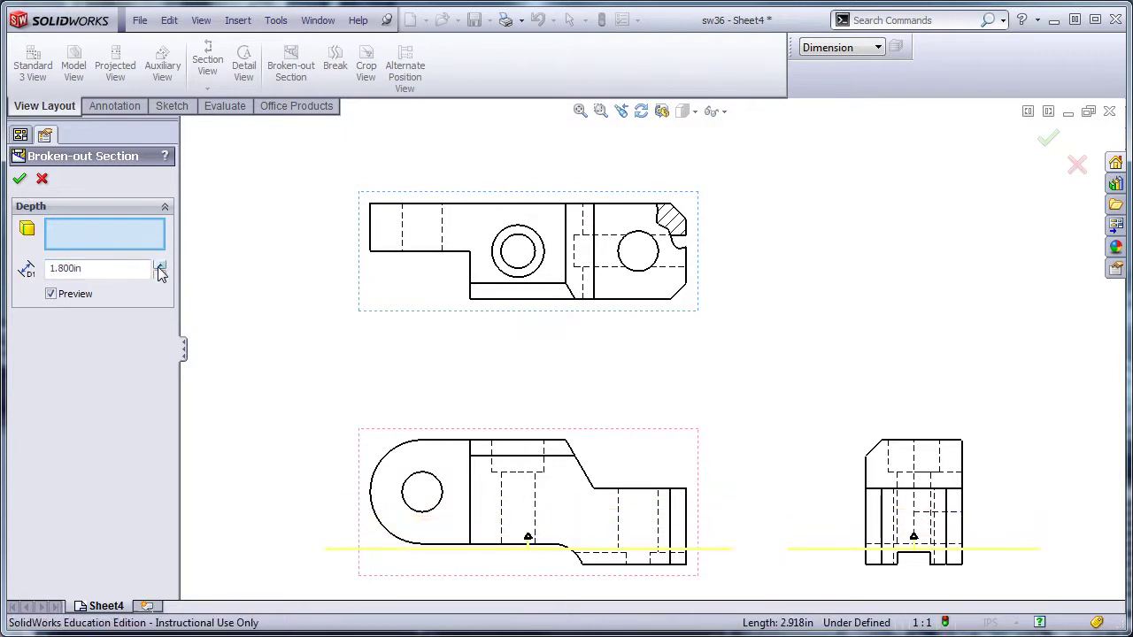
left_click(159, 268)
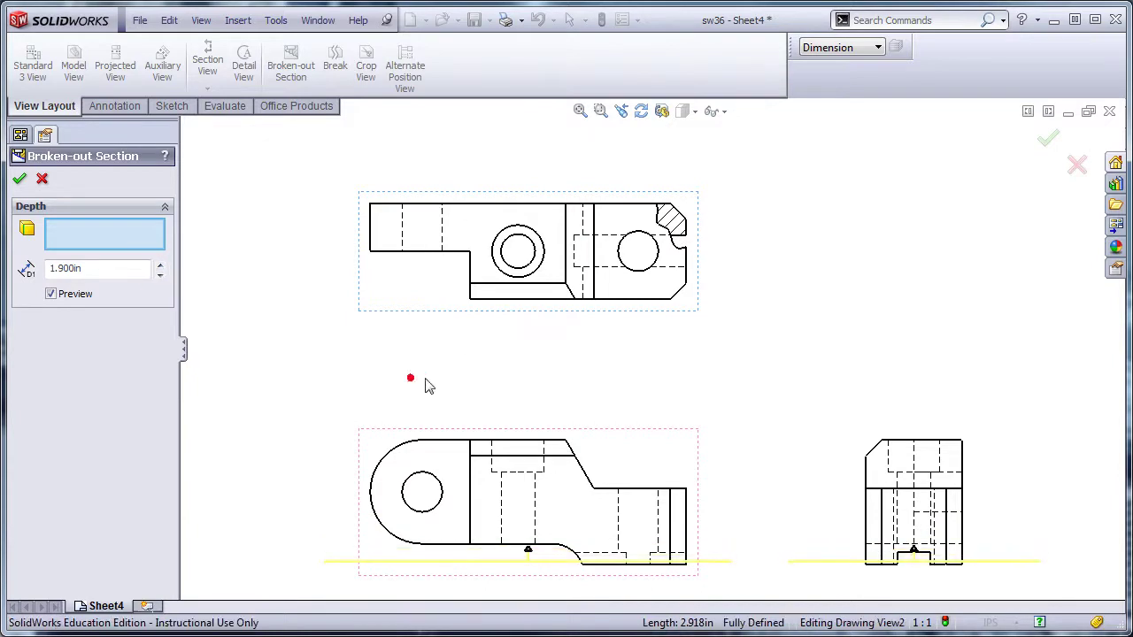
scroll(686, 259, "down", 3)
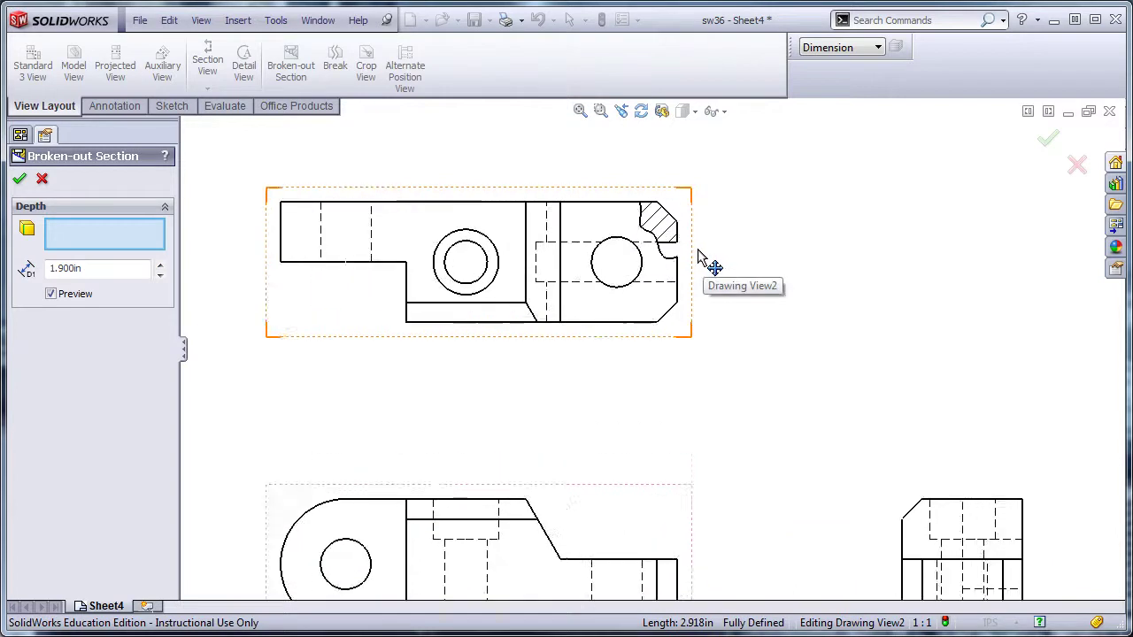
scroll(632, 328, "up", 3)
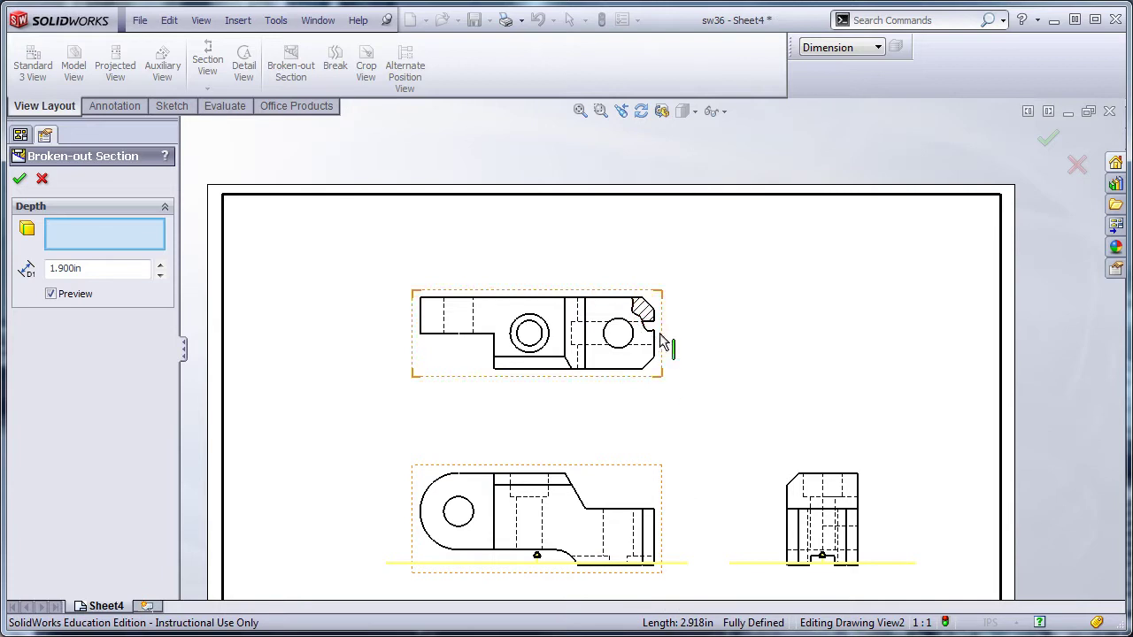
left_click(21, 180)
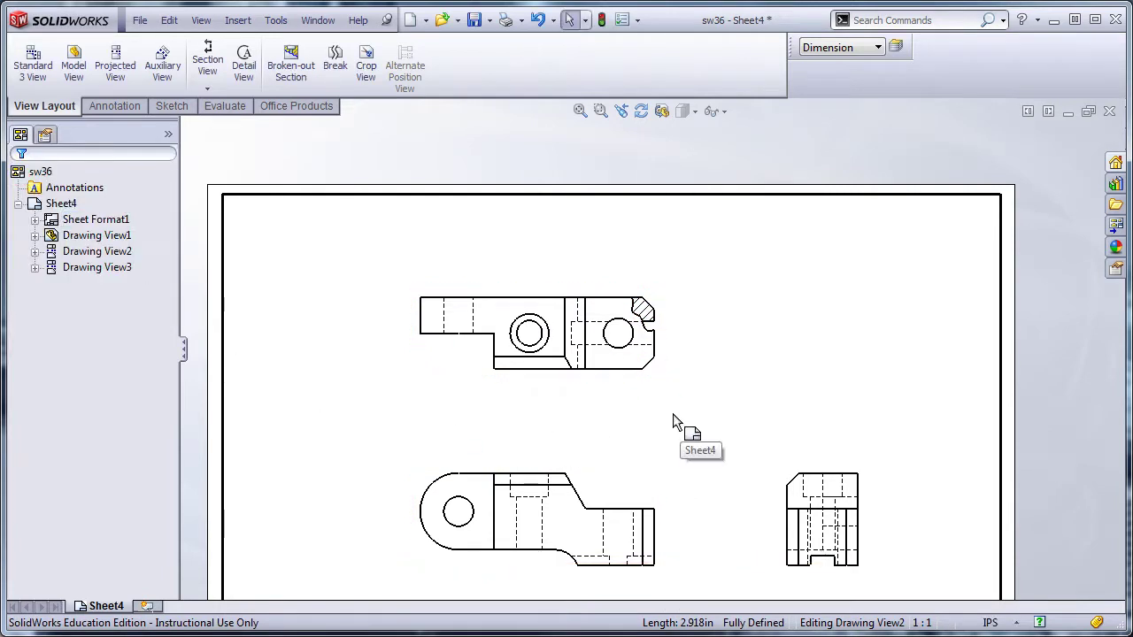
- Set the right side view's display style to hidden lines removed
left_click(782, 484)
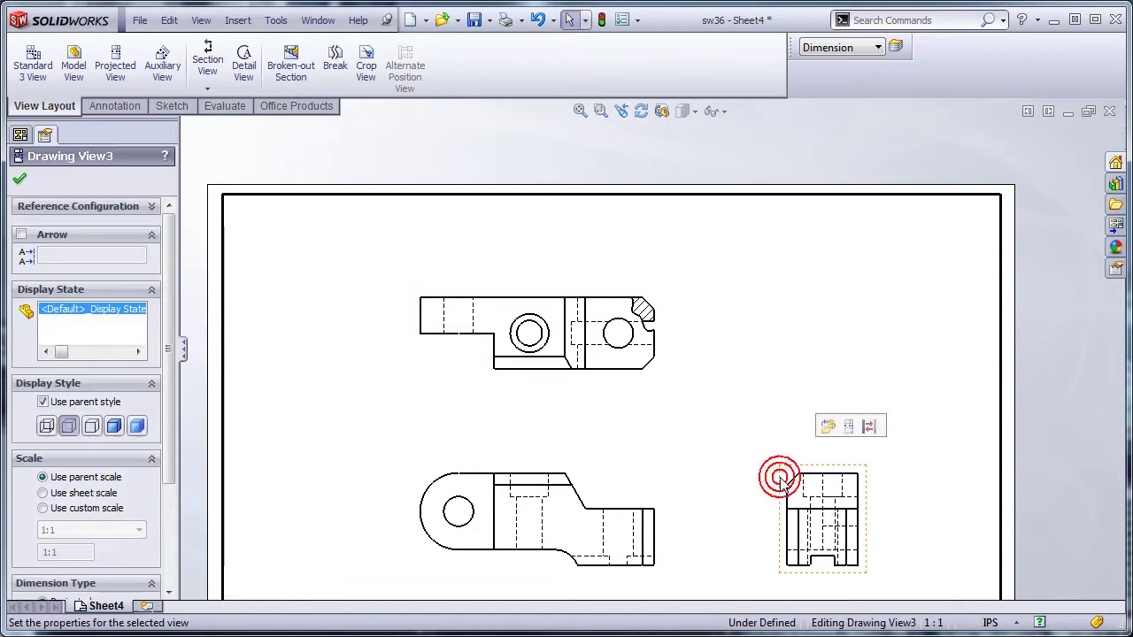
left_click(680, 382)
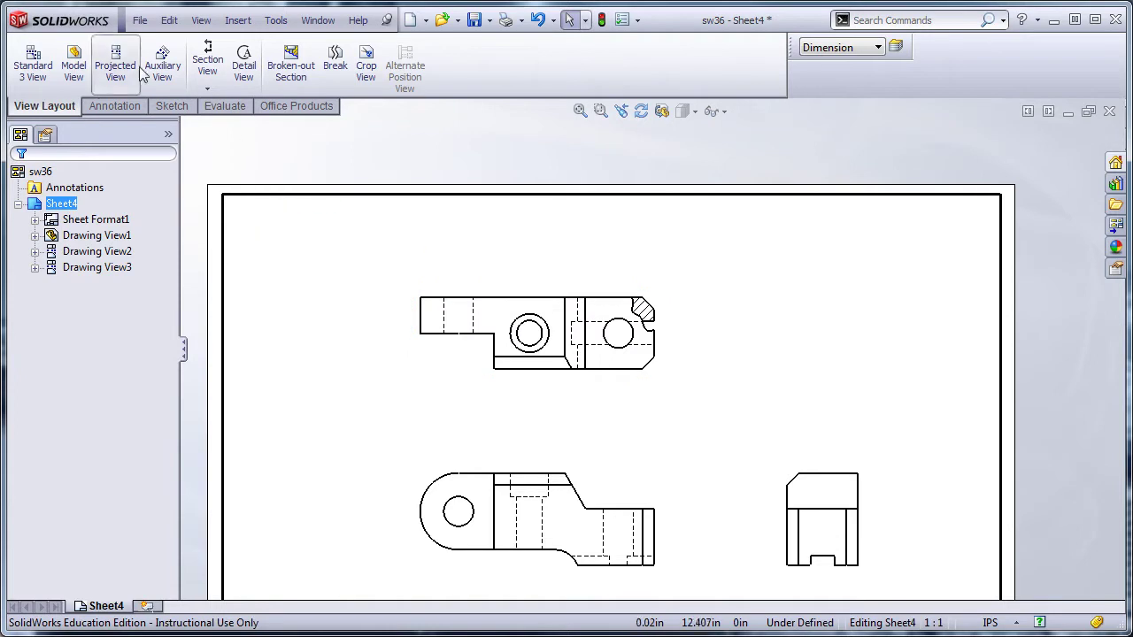
- Insert the model item dimensions into all three views of the vibrator arm drawing
left_click(113, 108)
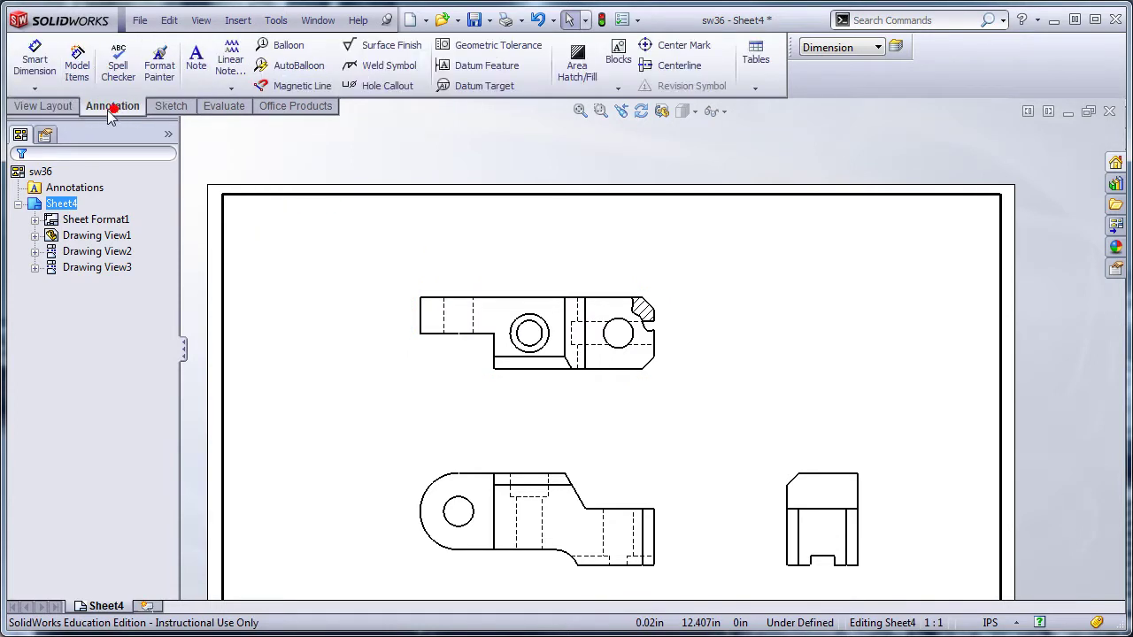
left_click(77, 64)
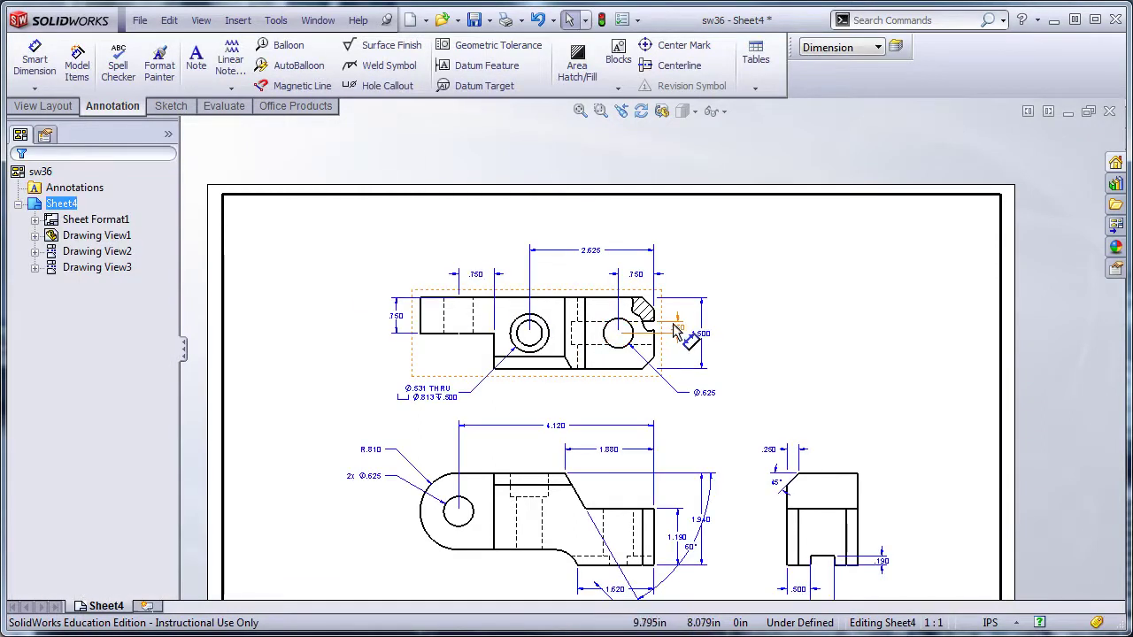
scroll(677, 337, "down", 4)
scroll(660, 345, "down", 4)
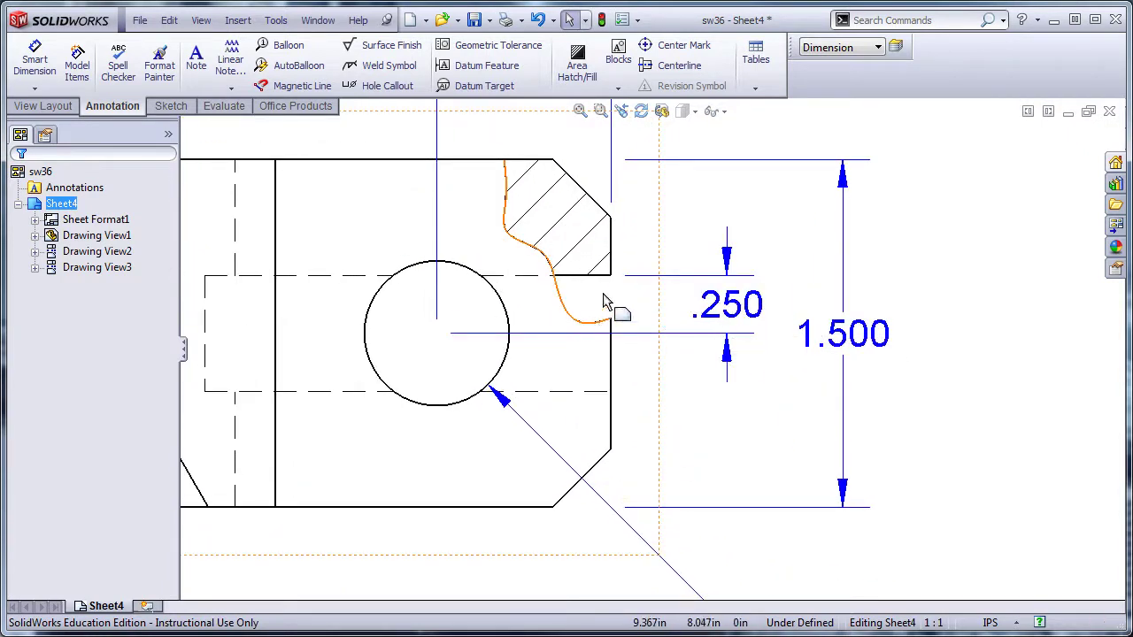
scroll(717, 345, "up", 5)
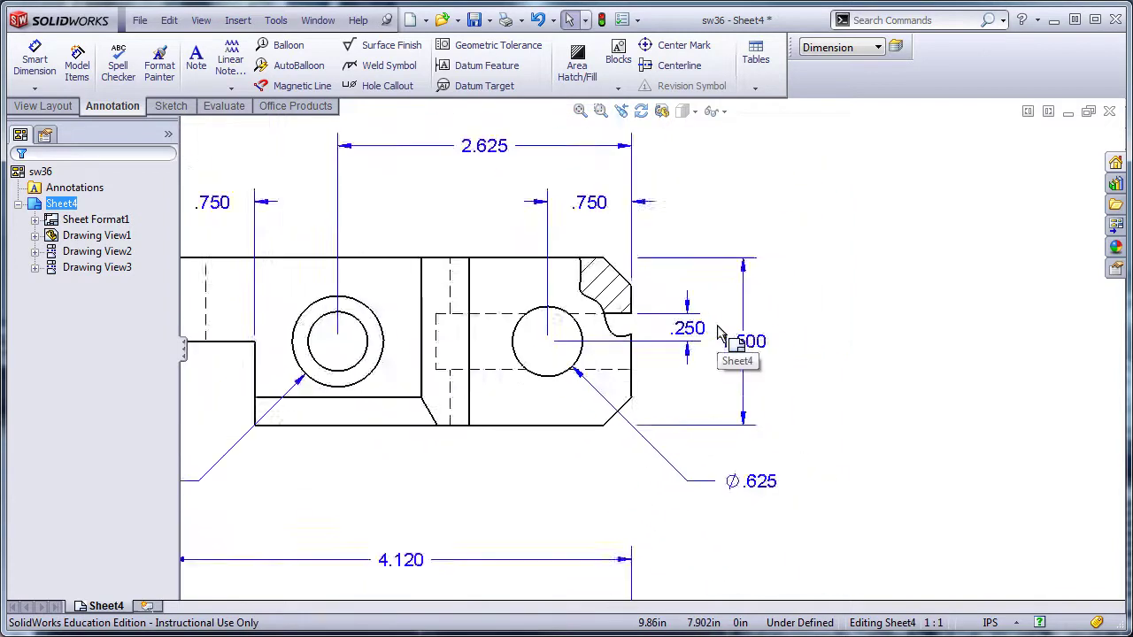
scroll(702, 359, "up", 1)
middle_click_drag(703, 359, 689, 224)
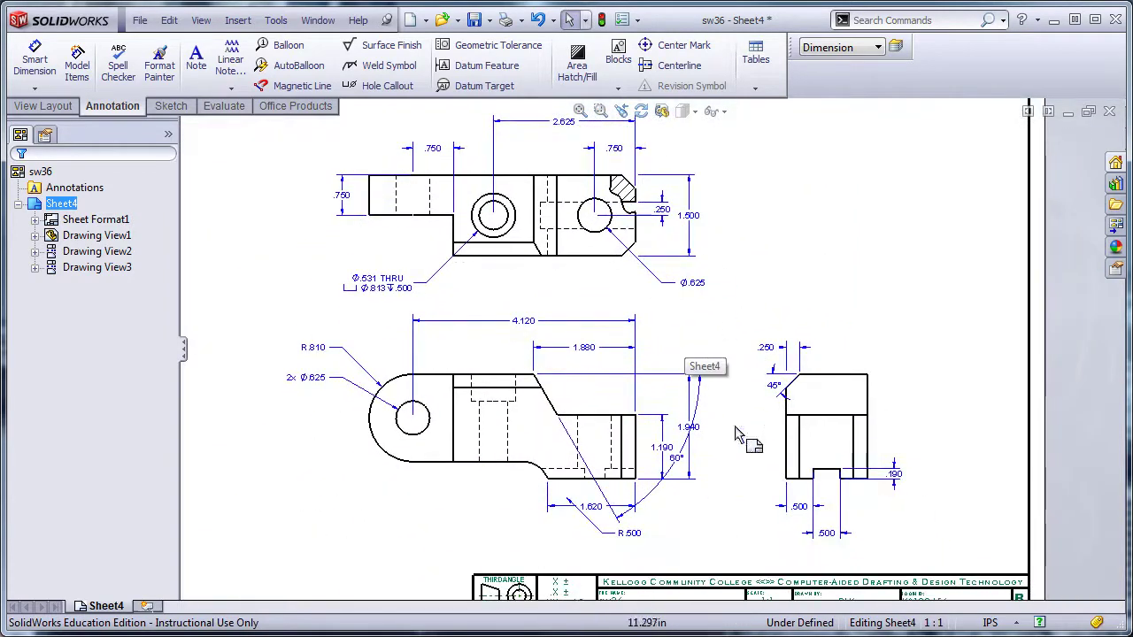
- Hide the .250 and 45° chamfer dimensions on the right side view
scroll(783, 381, "down", 3)
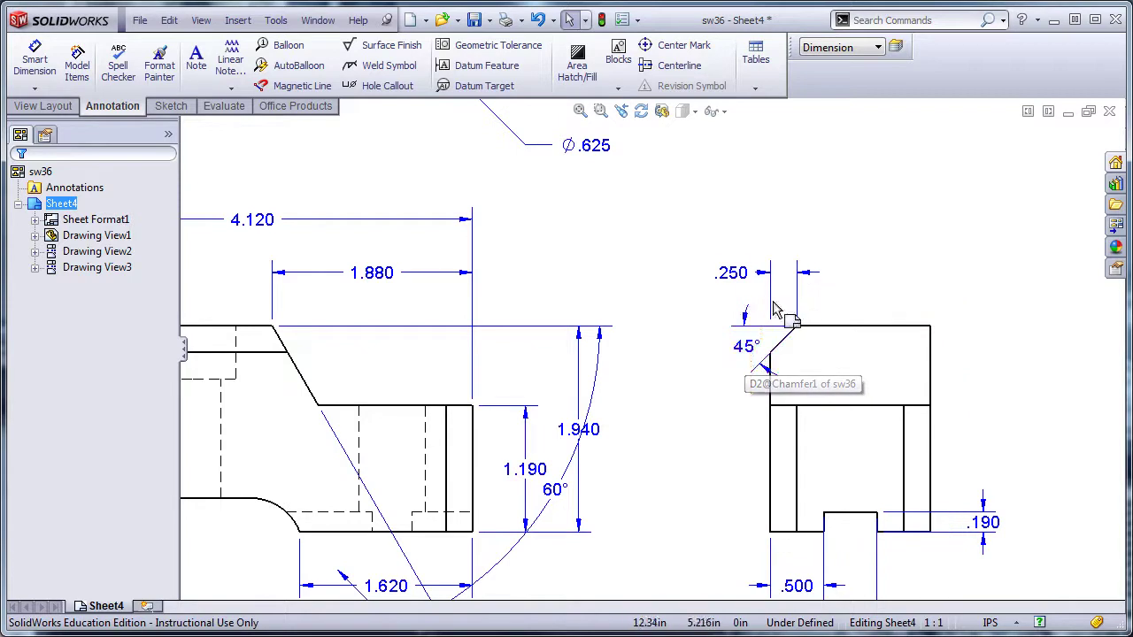
left_click(734, 270)
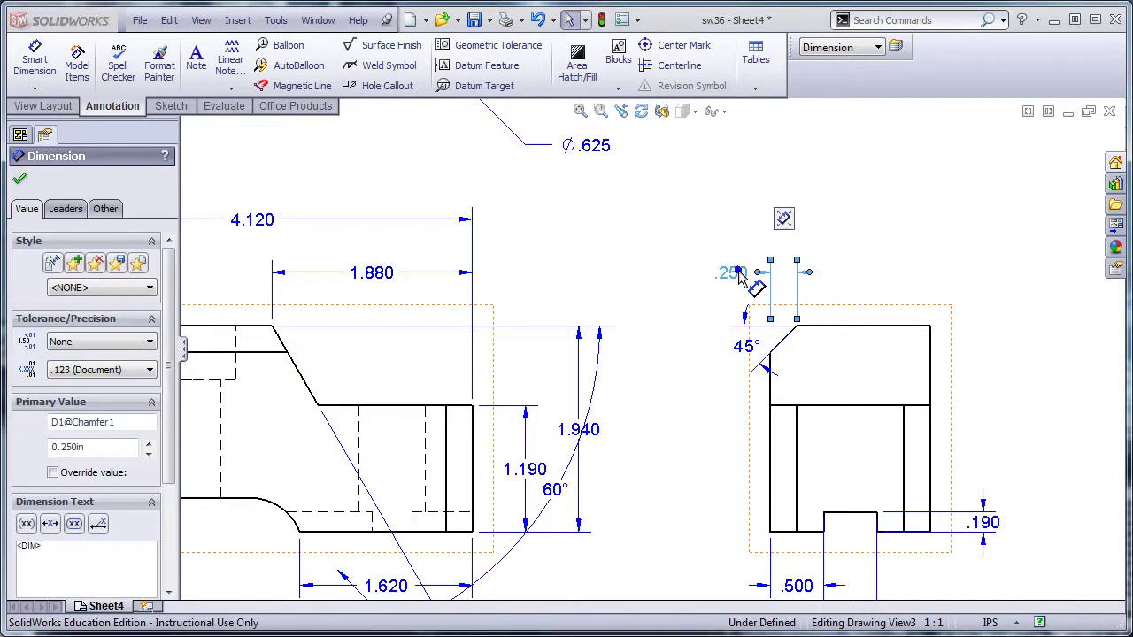
right_click(739, 277)
left_click(783, 375)
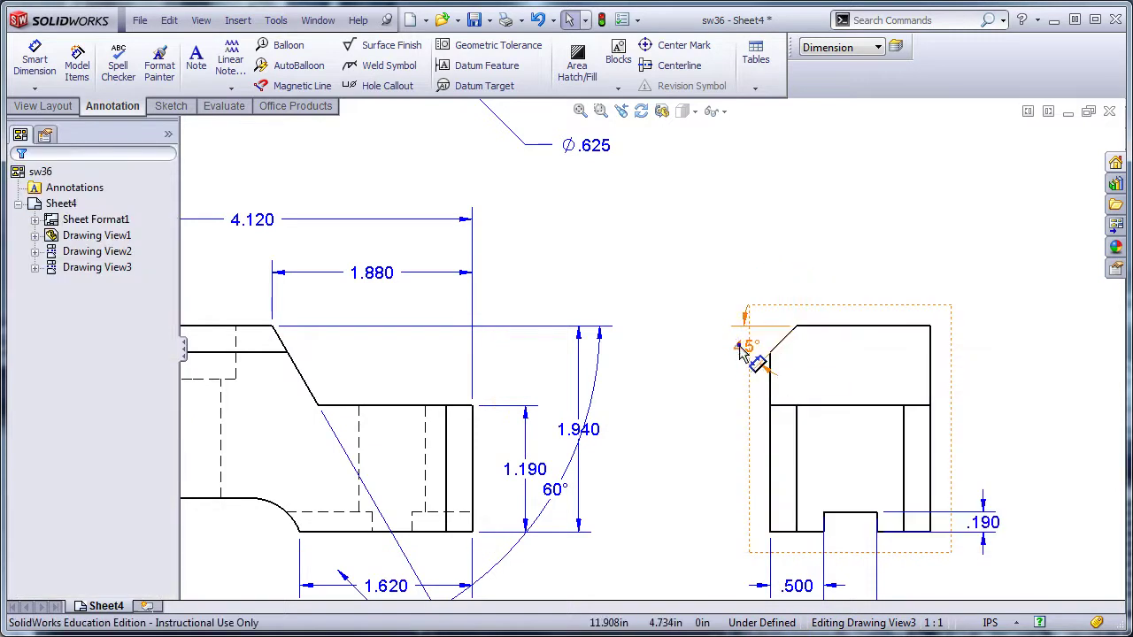
left_click(741, 348)
right_click(739, 346)
left_click(754, 373)
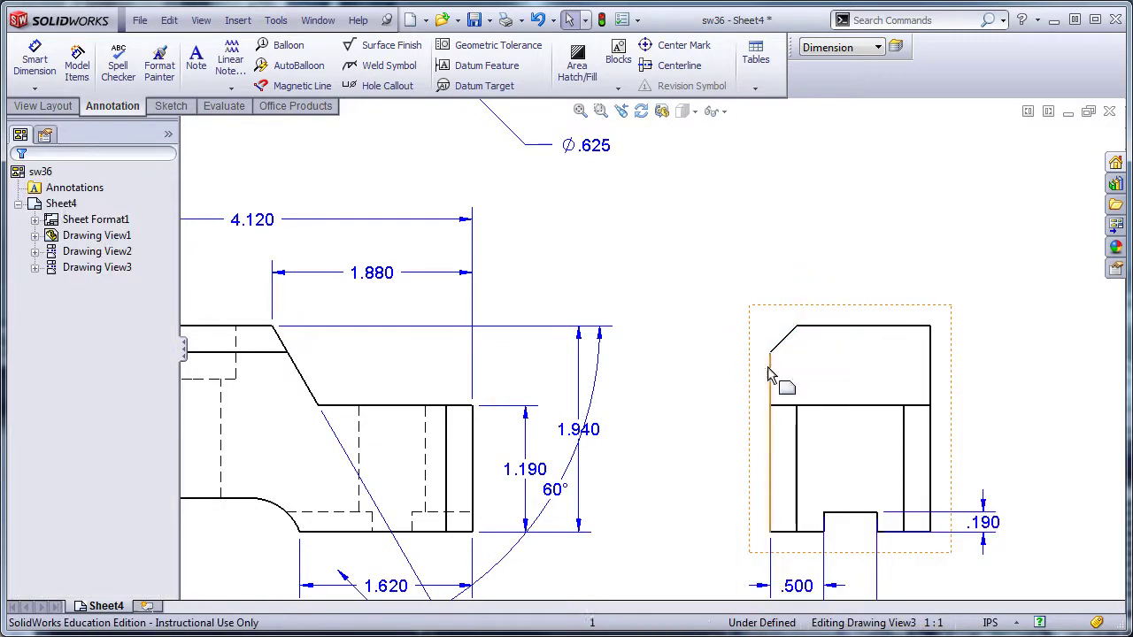
- Attach a leader note to the right side view's chamfer, placed above the view, with the text "2X .25 X 45"
left_click(195, 64)
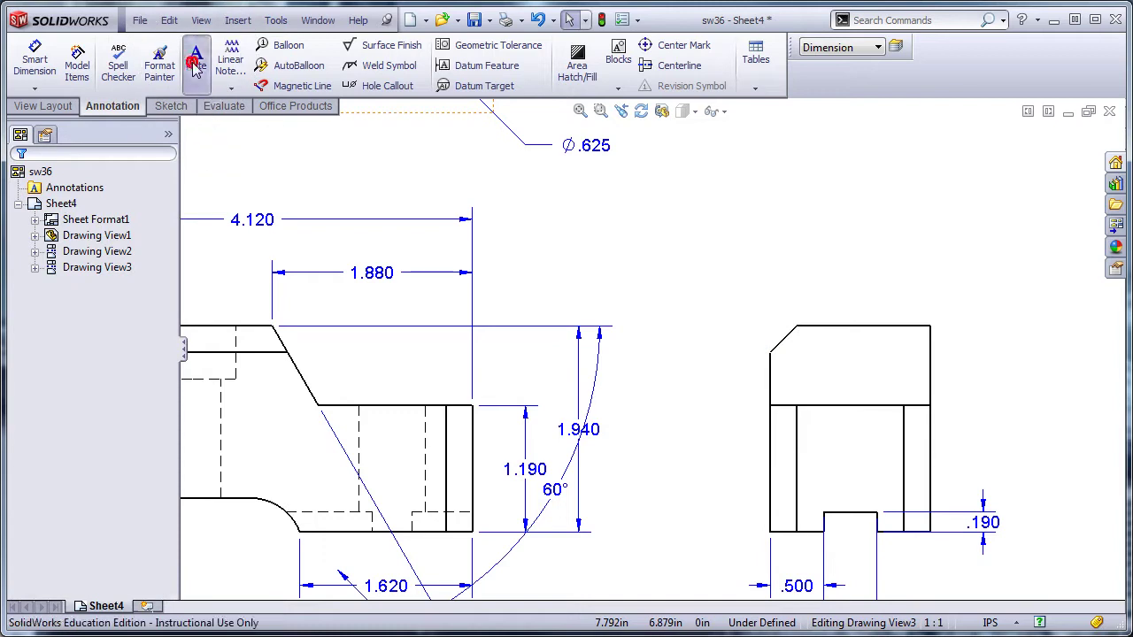
left_click(780, 340)
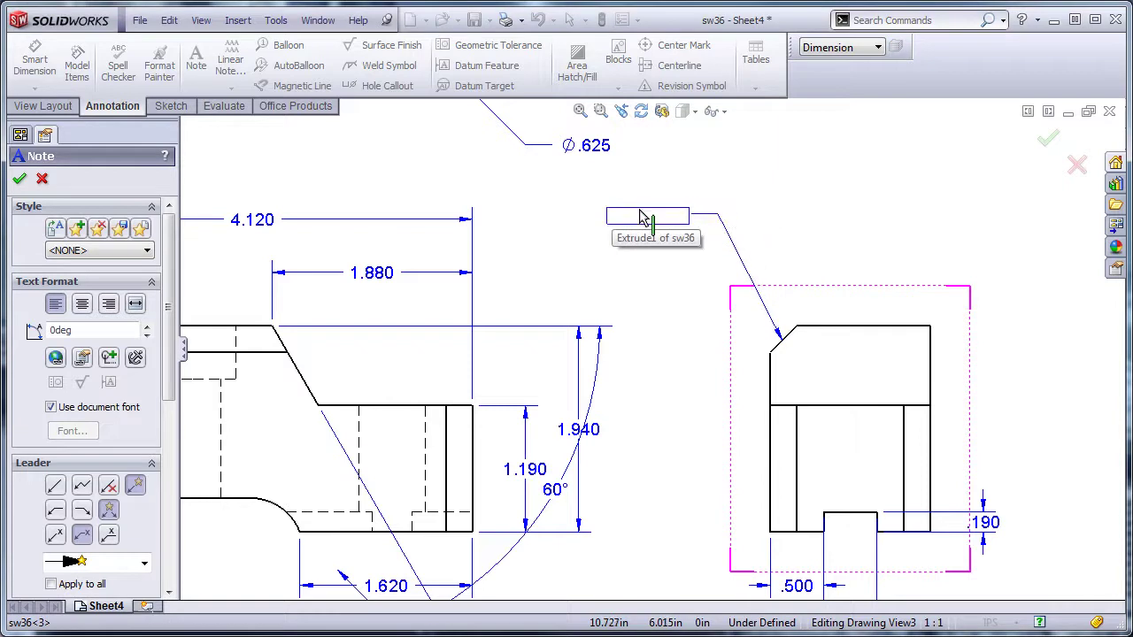
left_click(743, 223)
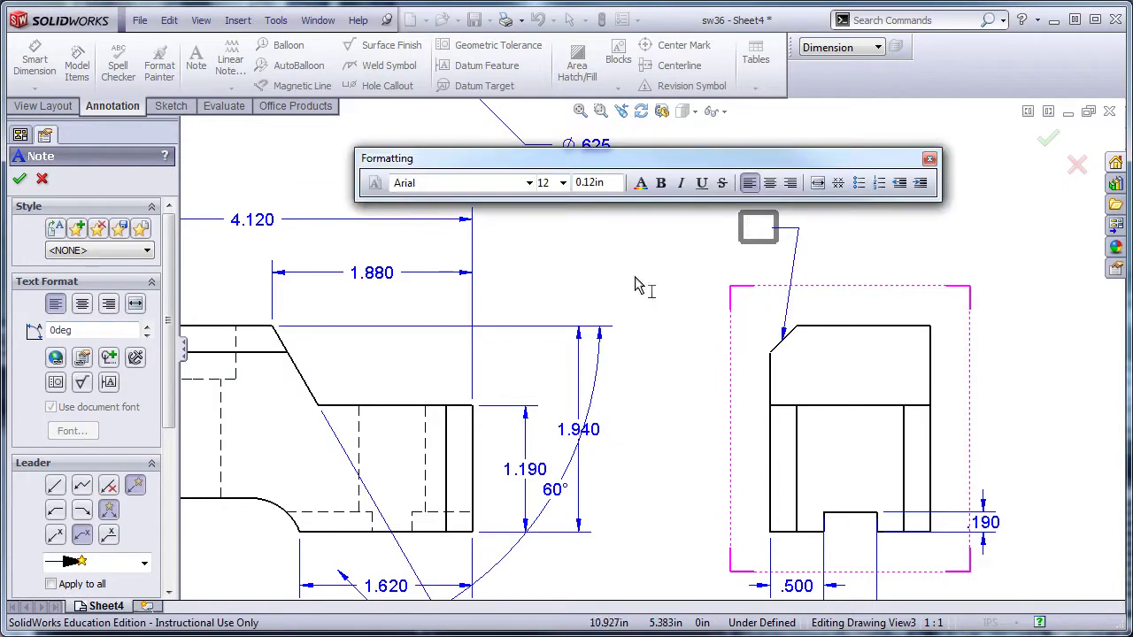
type("2X")
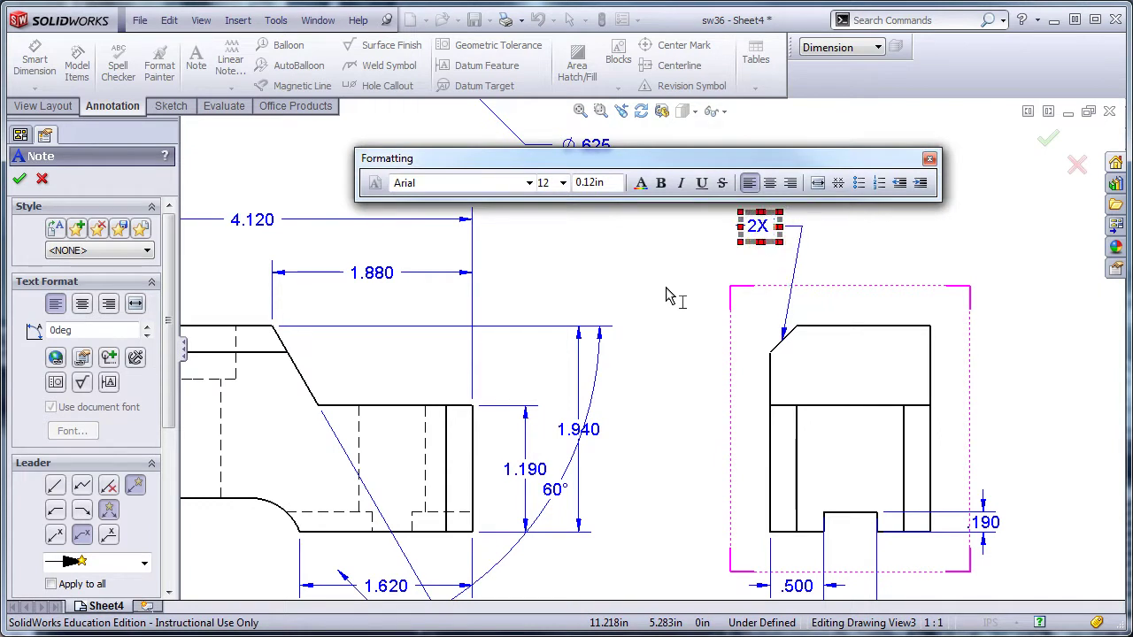
type(" .25 X")
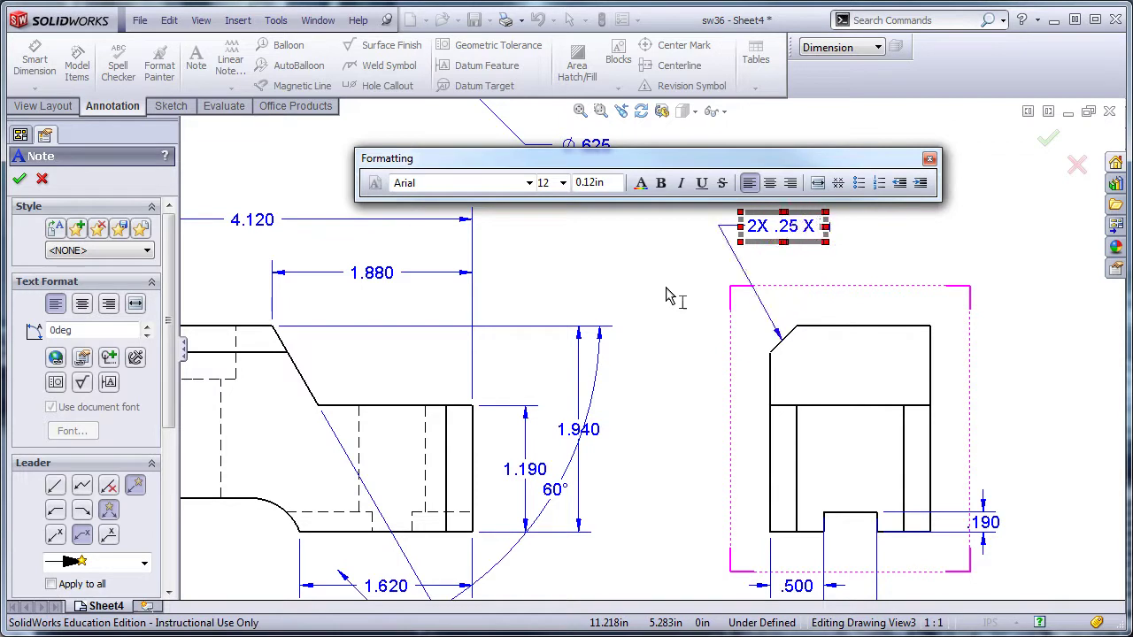
type(" 45")
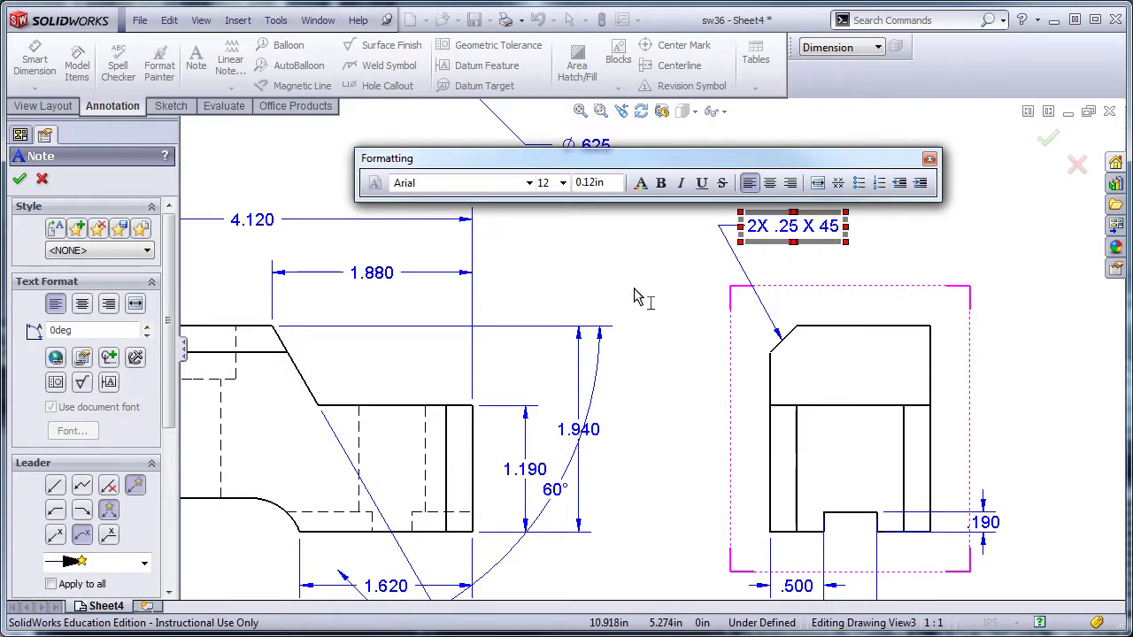
- Add the Degree symbol after 45 in the chamfer note and finish placing notes
left_click(109, 357)
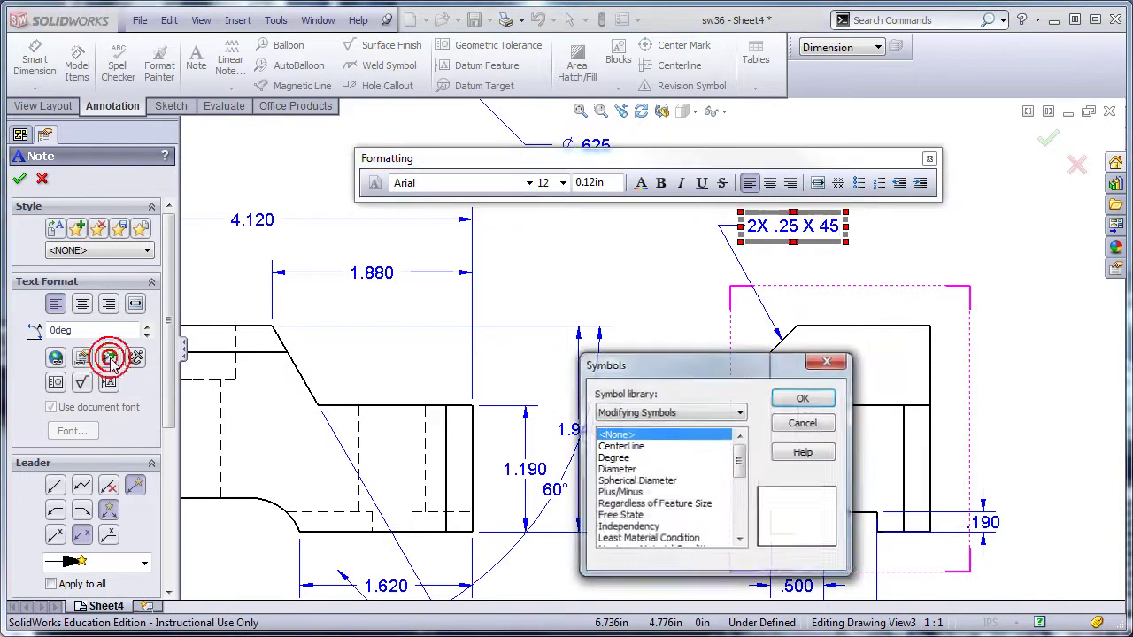
double_click(613, 458)
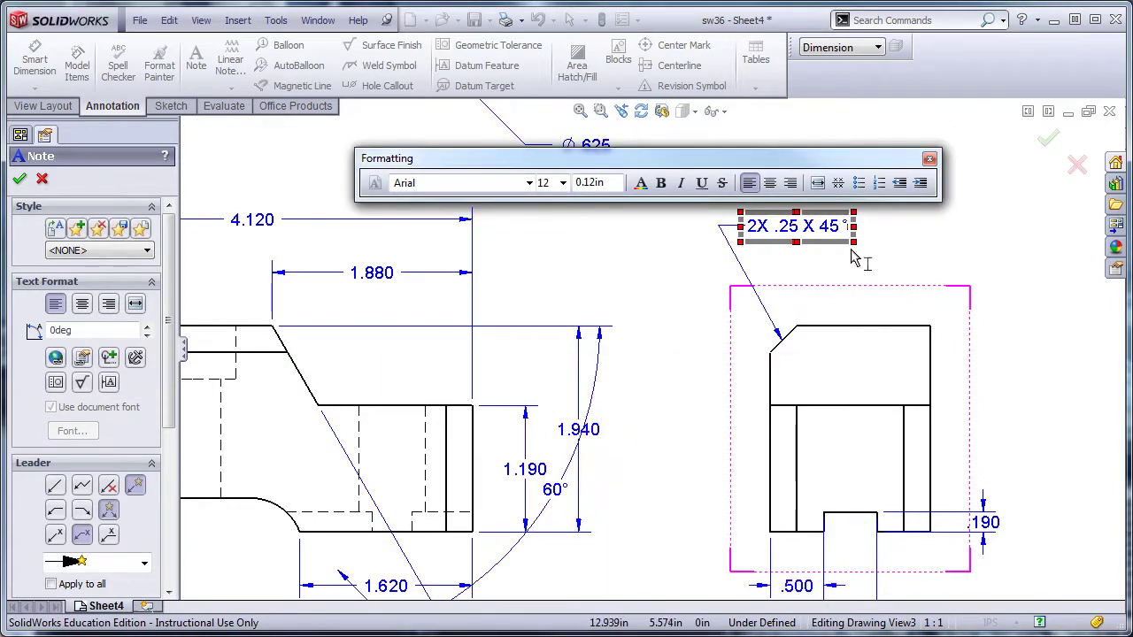
left_click(942, 157)
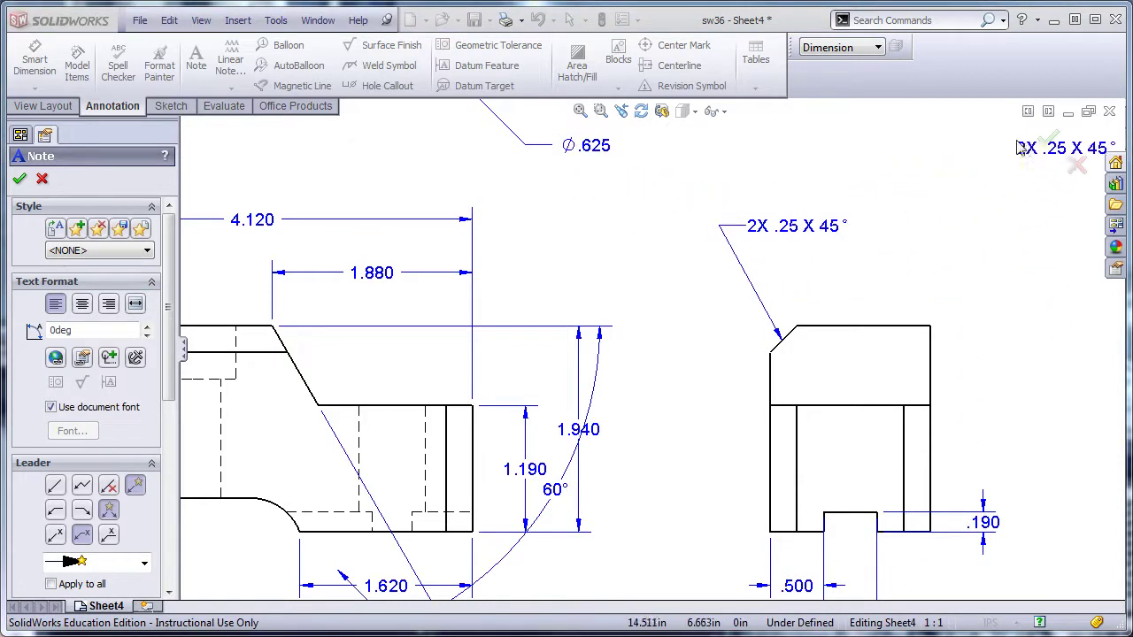
left_click(1052, 147)
key("Escape")
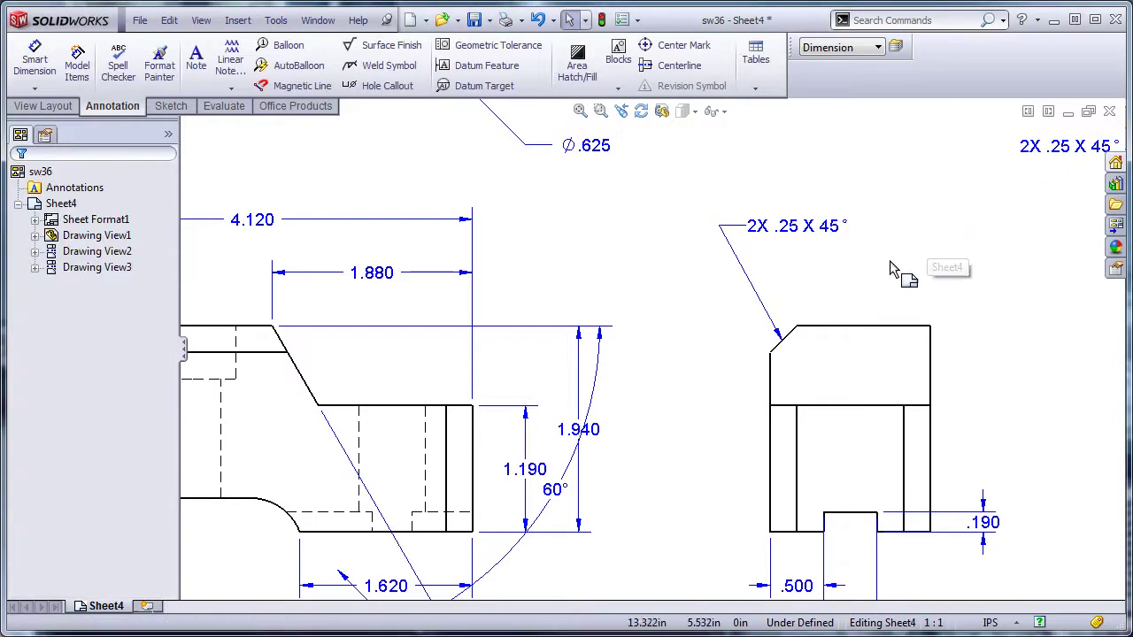
- Rebuild the drawing to clear the stray copy of the chamfer note beyond the right side view
left_click(939, 182)
left_click(992, 204)
middle_click_drag(981, 233, 973, 263)
left_click(1064, 171)
middle_click_drag(1041, 243, 964, 245)
mouse_move(898, 144)
left_mouse_down()
mouse_move(1056, 208)
mouse_move(1033, 217)
left_mouse_up()
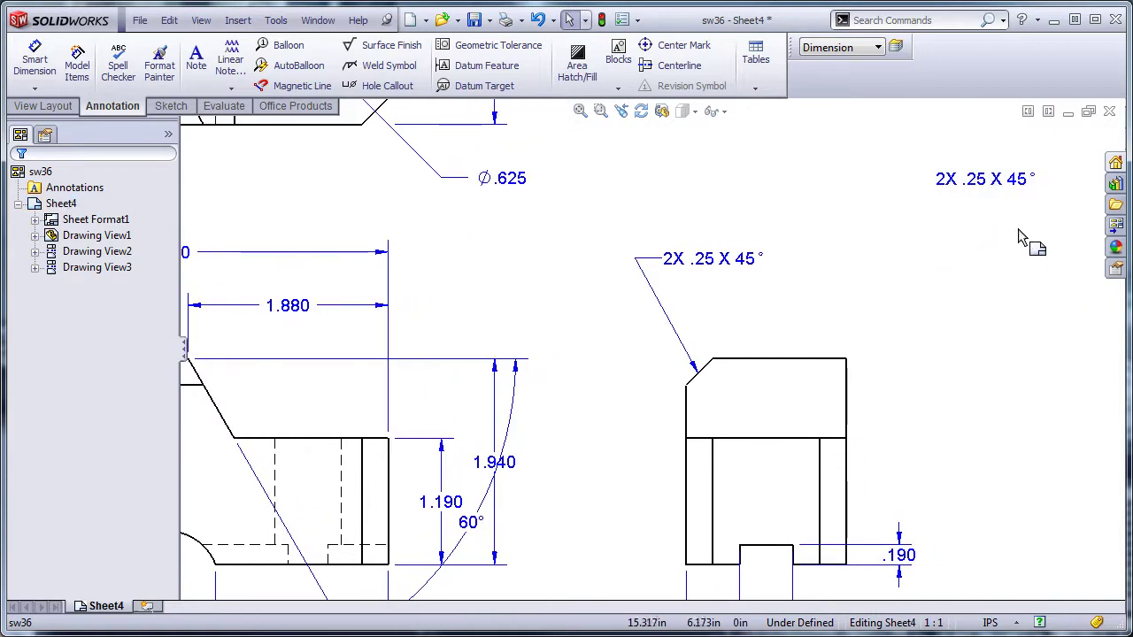
middle_click_drag(933, 228, 1009, 184)
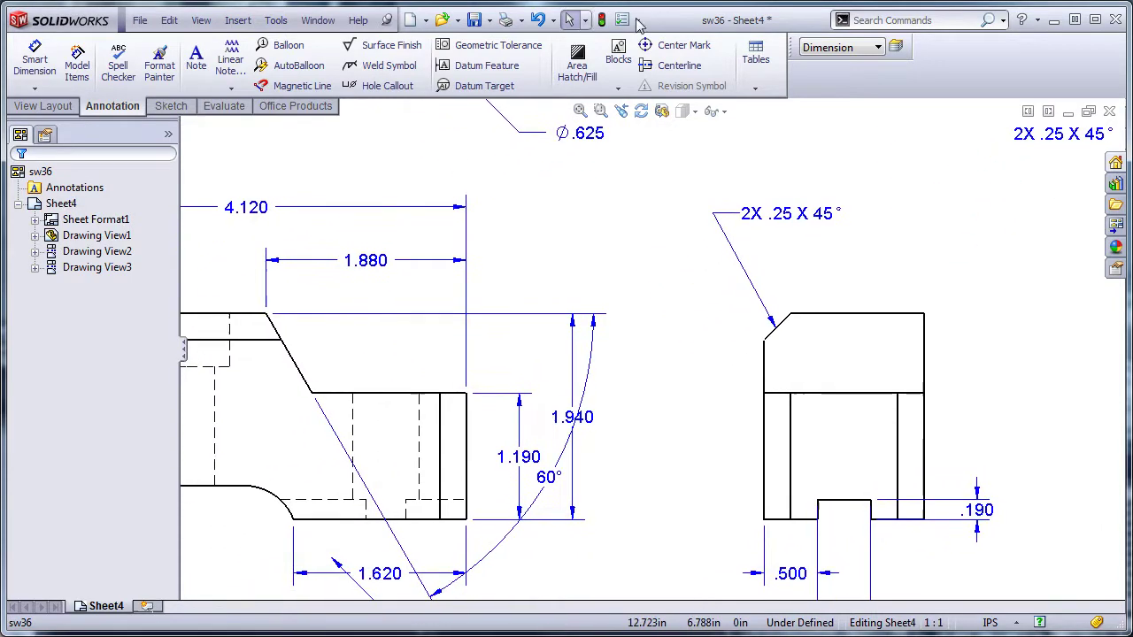
left_click(604, 21)
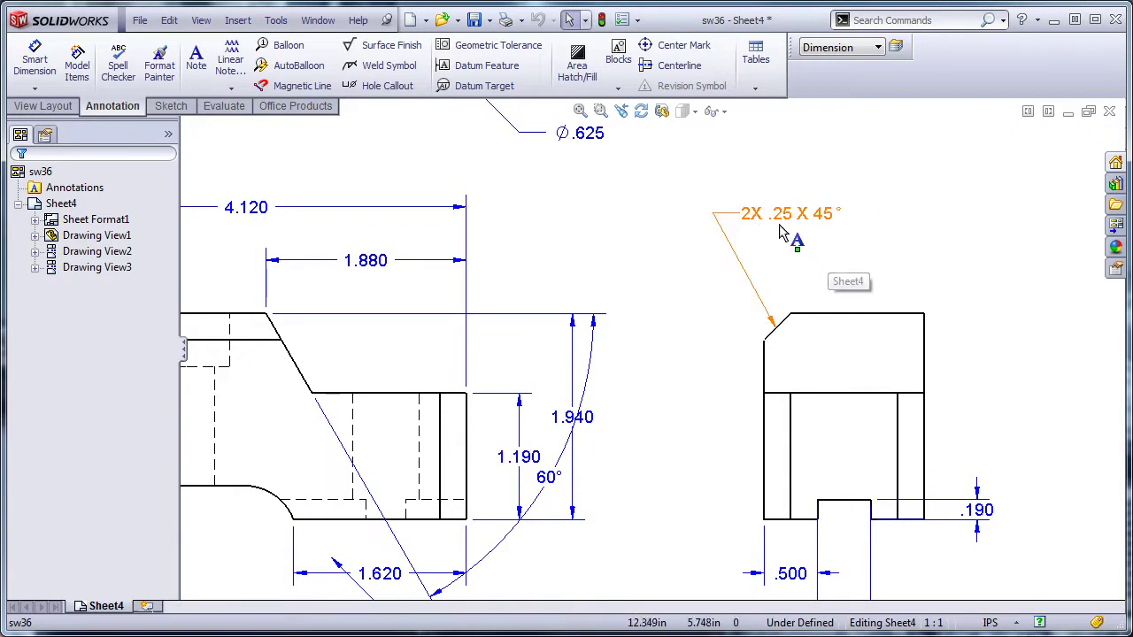
- Change the quantity in the right side view's chamfer note so it reads 3X .25 X 45°
double_click(743, 215)
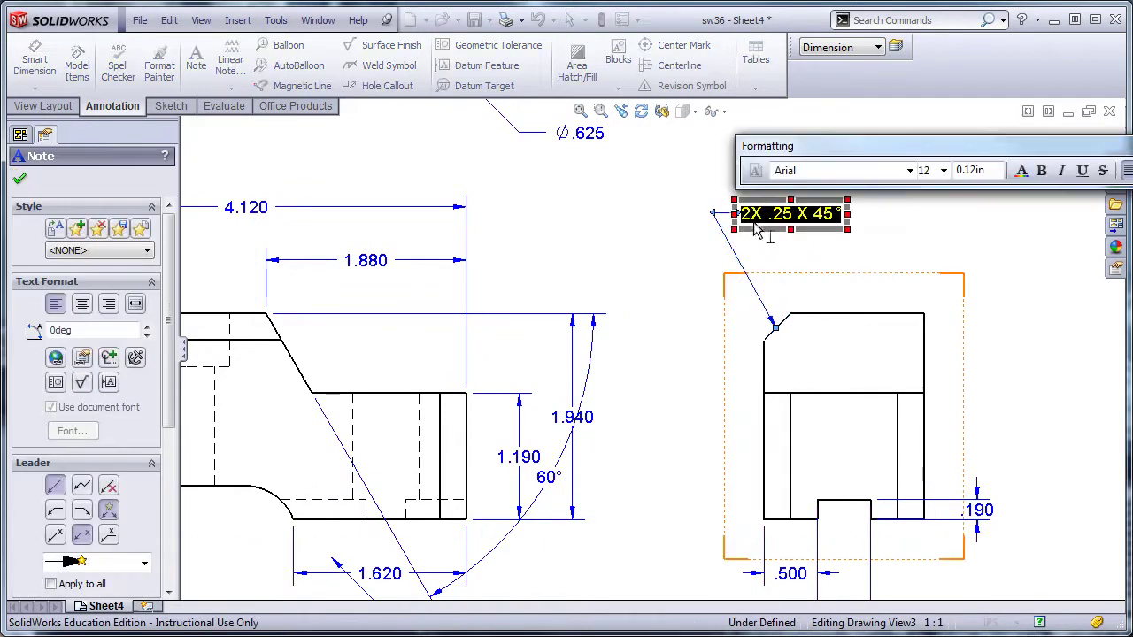
left_click(748, 218)
key("BackSpace")
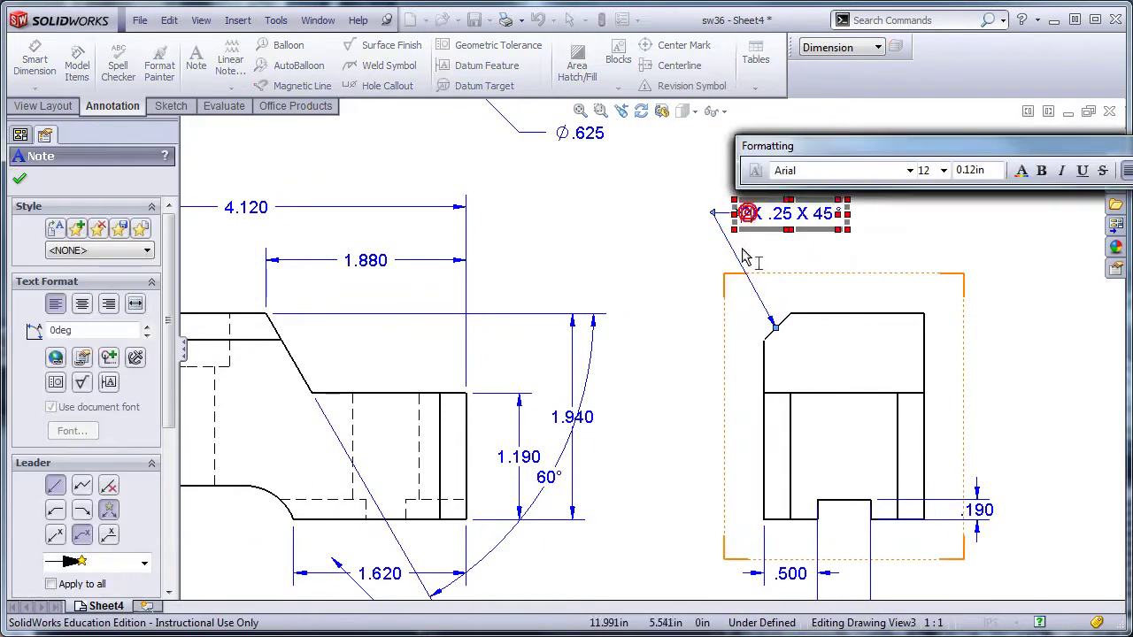
type("3")
left_click(646, 252)
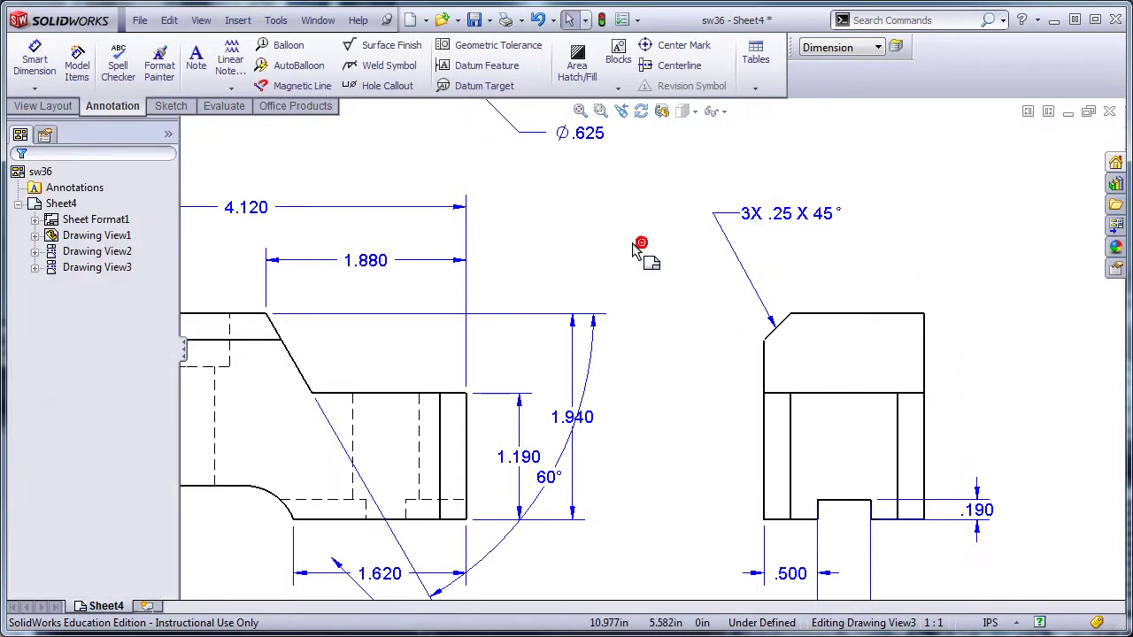
- Try moving the imported R.500 dimension below the front view, dimensioning it to the inside of the arc and flipping its arrow
mouse_move(621, 239)
middle_mouse_down()
mouse_move(784, 233)
mouse_move(925, 176)
middle_mouse_up()
mouse_move(796, 526)
left_mouse_down()
mouse_move(546, 535)
mouse_move(418, 517)
left_mouse_up()
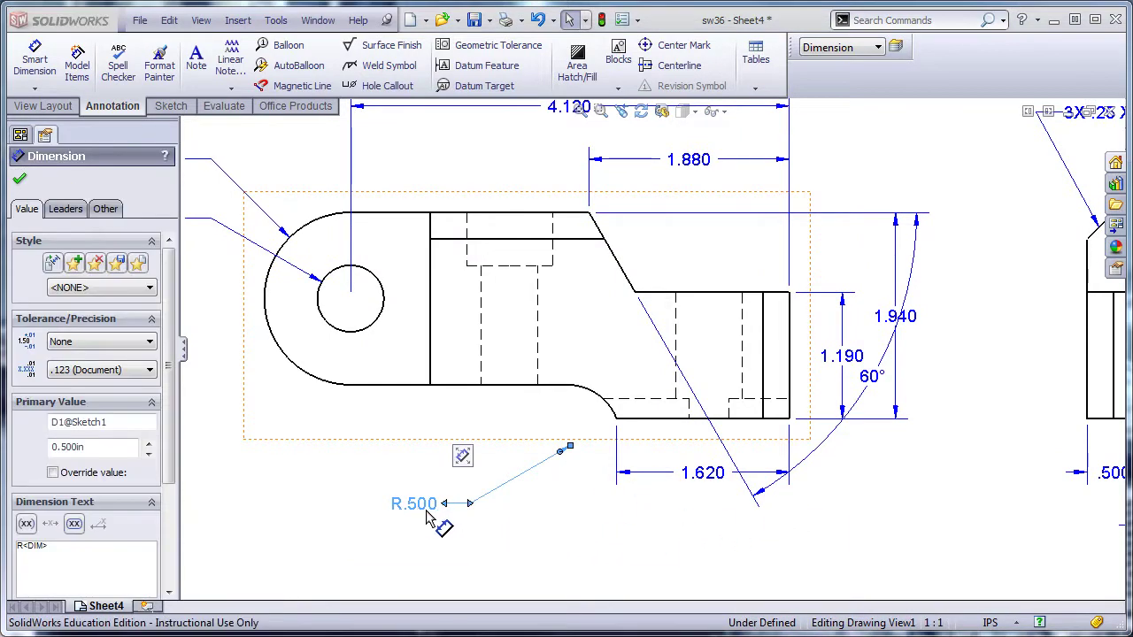
left_click(350, 507)
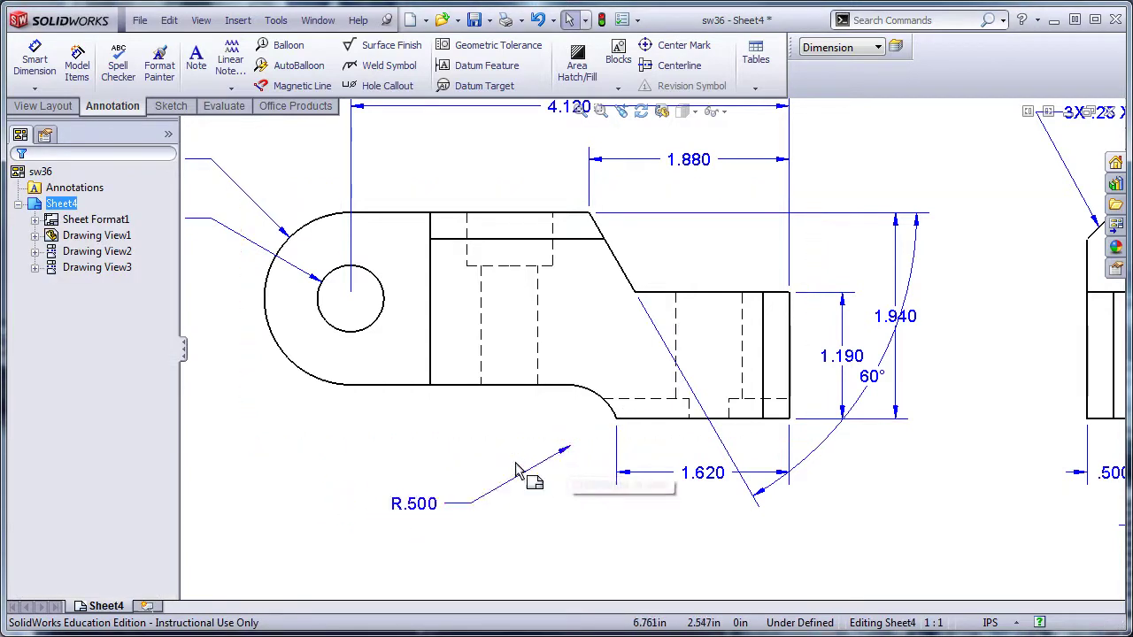
mouse_move(418, 502)
left_mouse_down()
mouse_move(414, 431)
mouse_move(462, 325)
mouse_move(600, 308)
mouse_move(703, 341)
mouse_move(740, 465)
mouse_move(536, 533)
mouse_move(416, 512)
mouse_move(379, 405)
mouse_move(374, 431)
mouse_move(402, 512)
left_mouse_up()
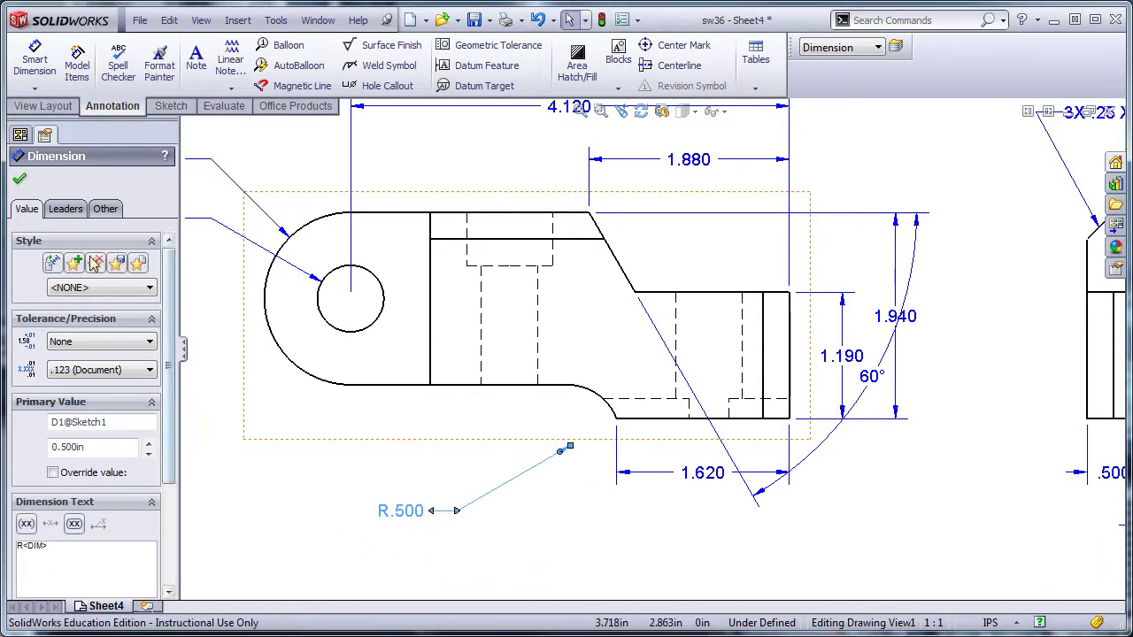
left_click(64, 210)
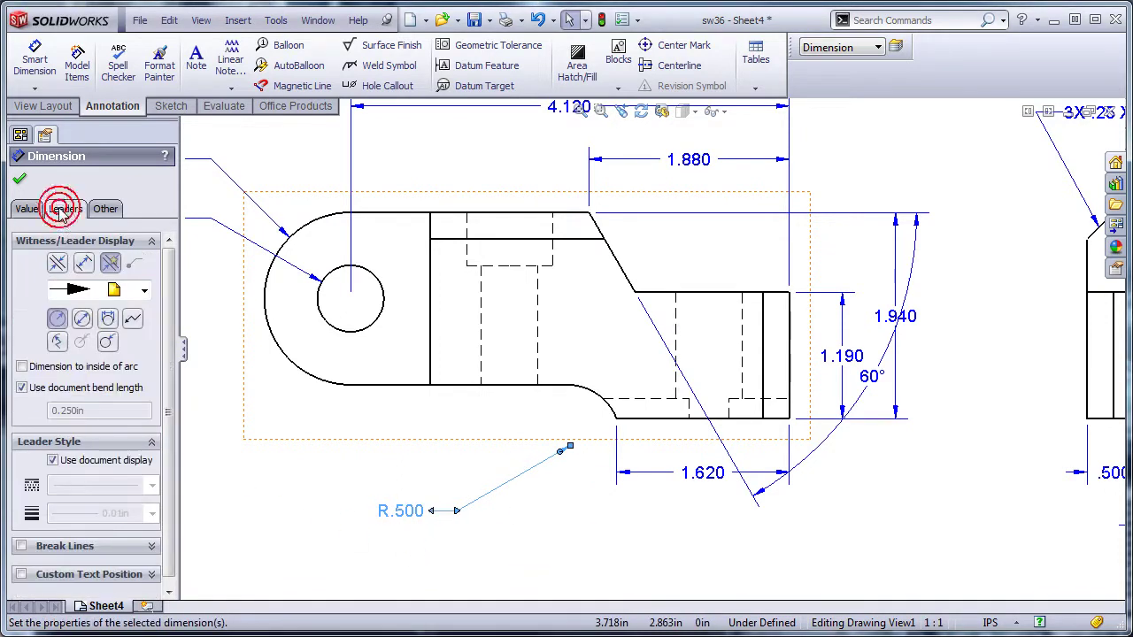
left_click(21, 368)
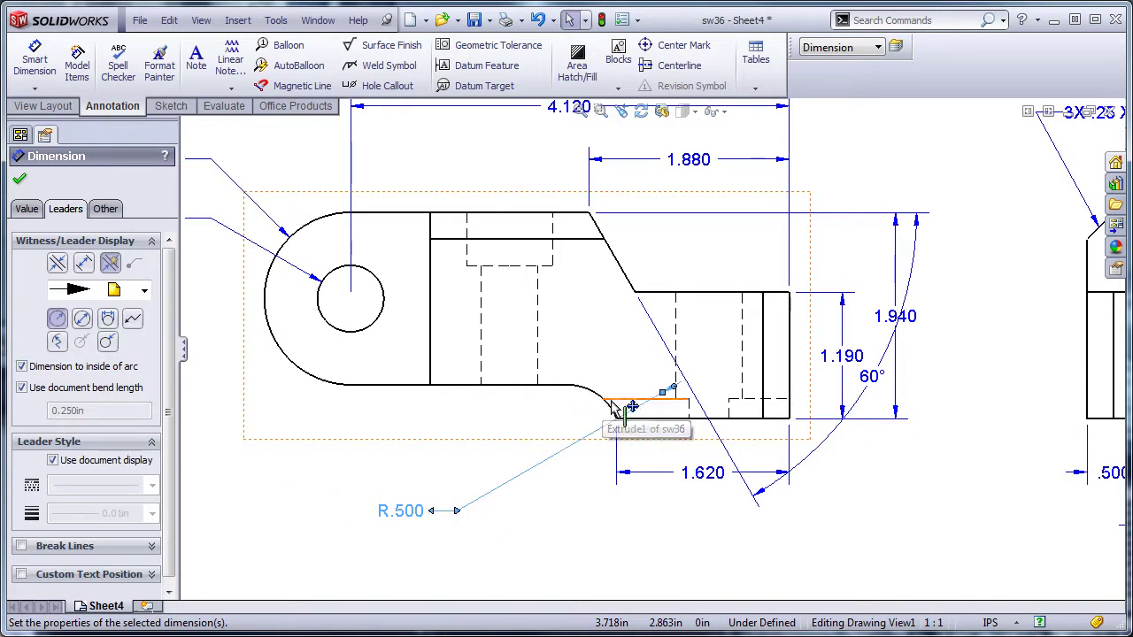
left_click(674, 387)
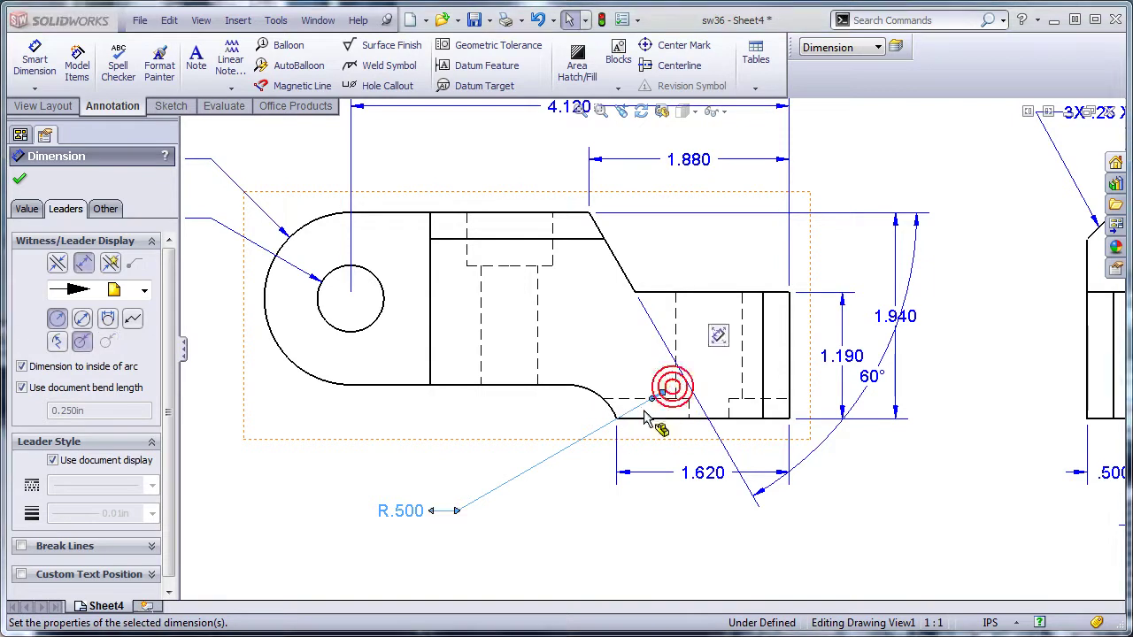
left_click(602, 19)
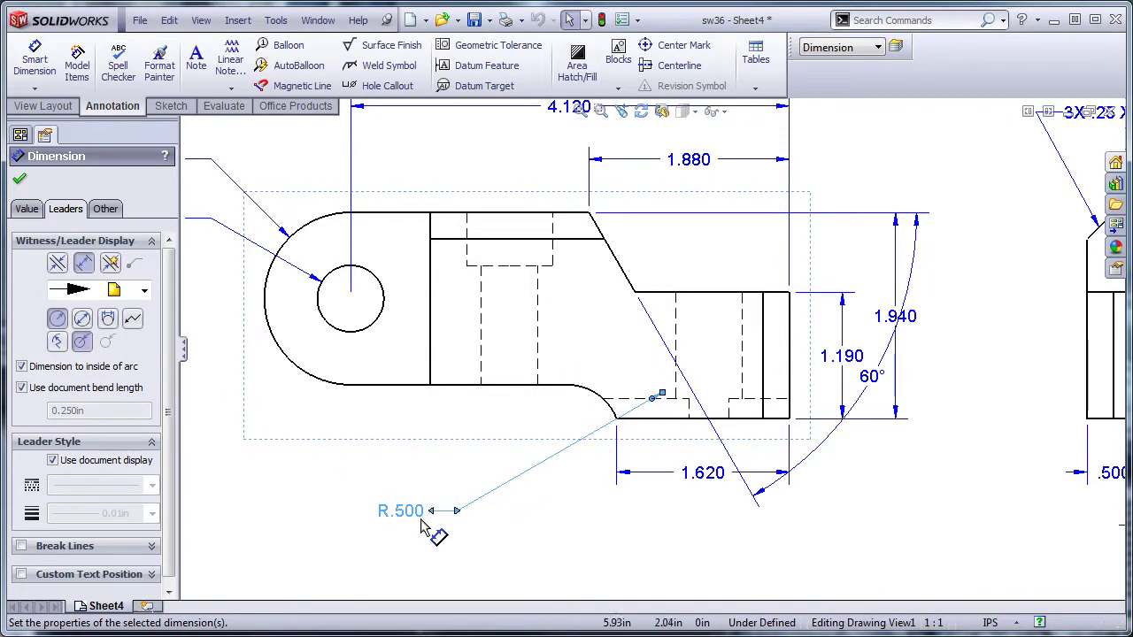
left_click_drag(420, 520, 407, 561)
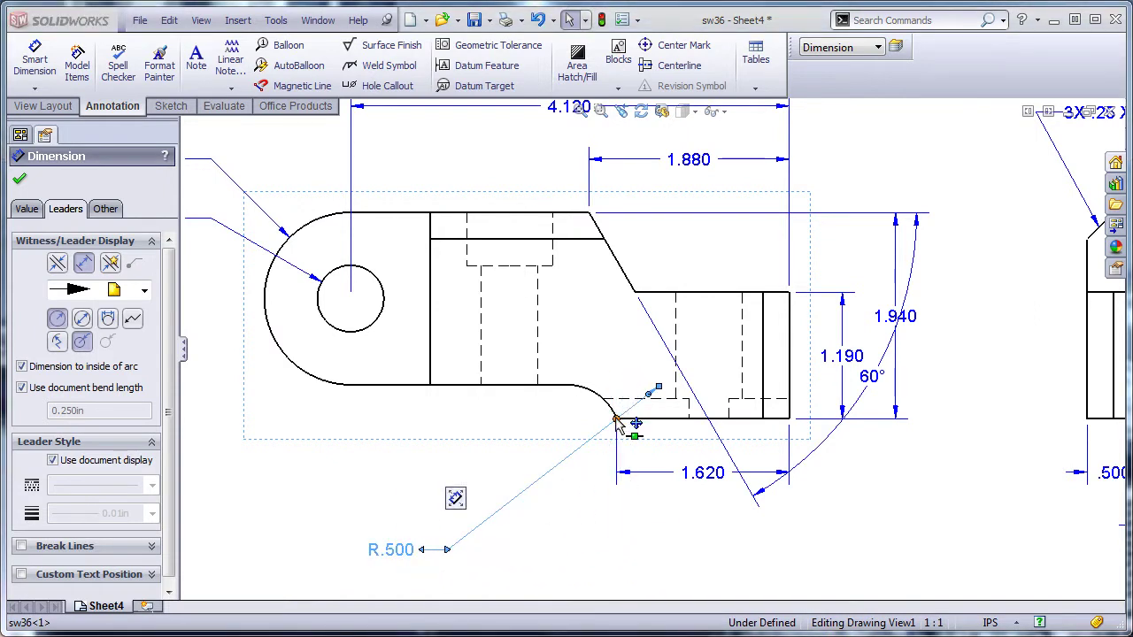
- Hide the imported R.500 dimension and add a Smart Dimension radius to the front view's lower arc, with the arrow outside
right_click(397, 554)
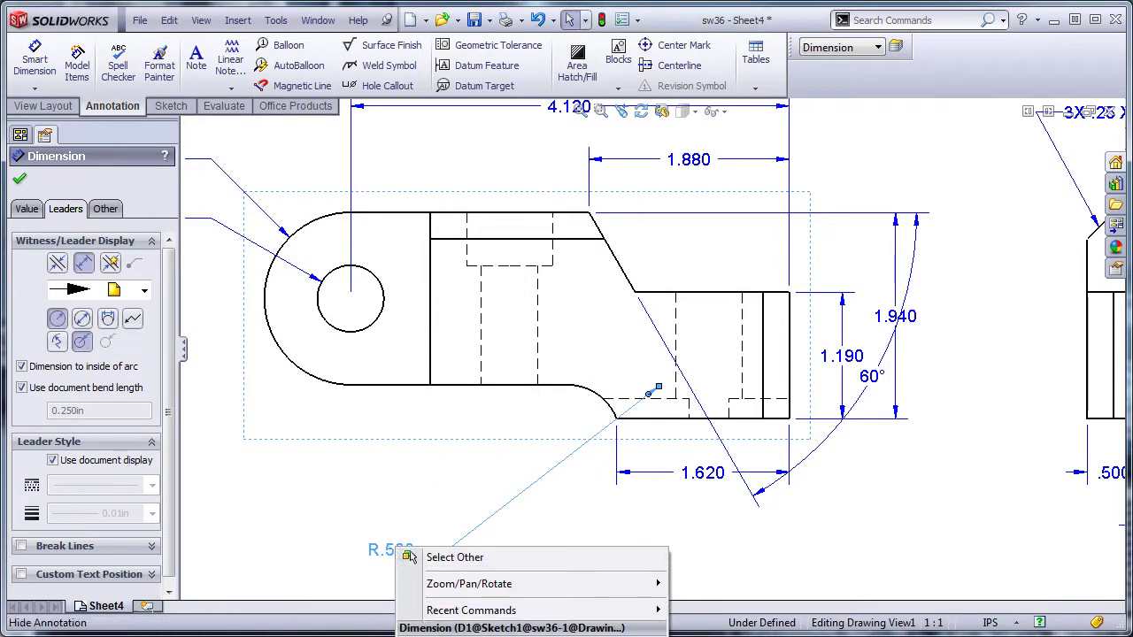
left_click(457, 636)
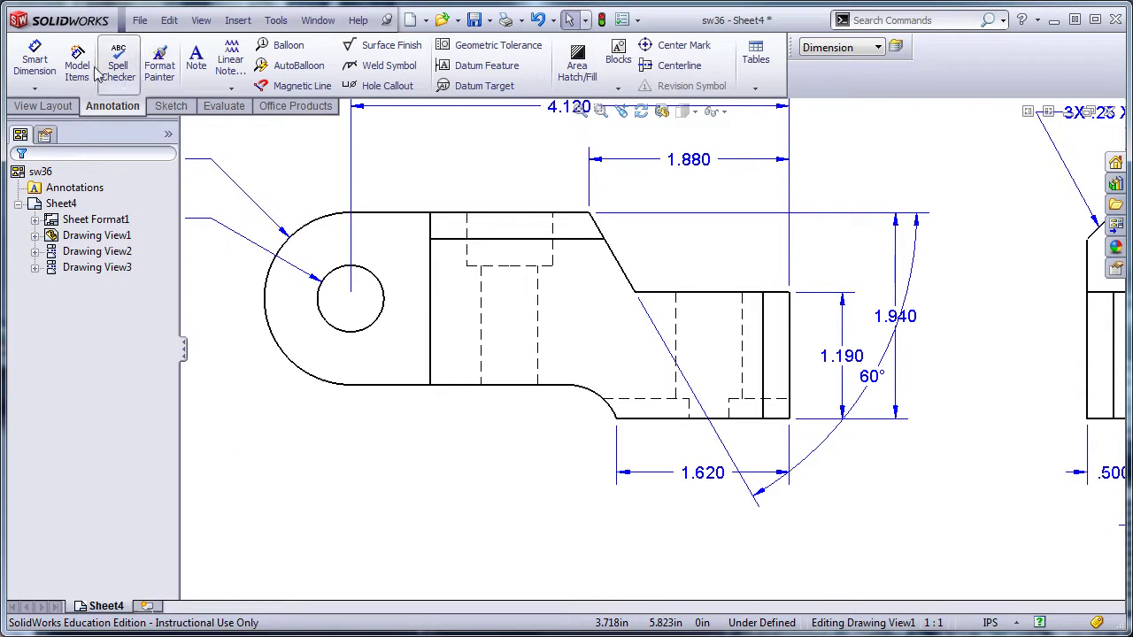
left_click(26, 64)
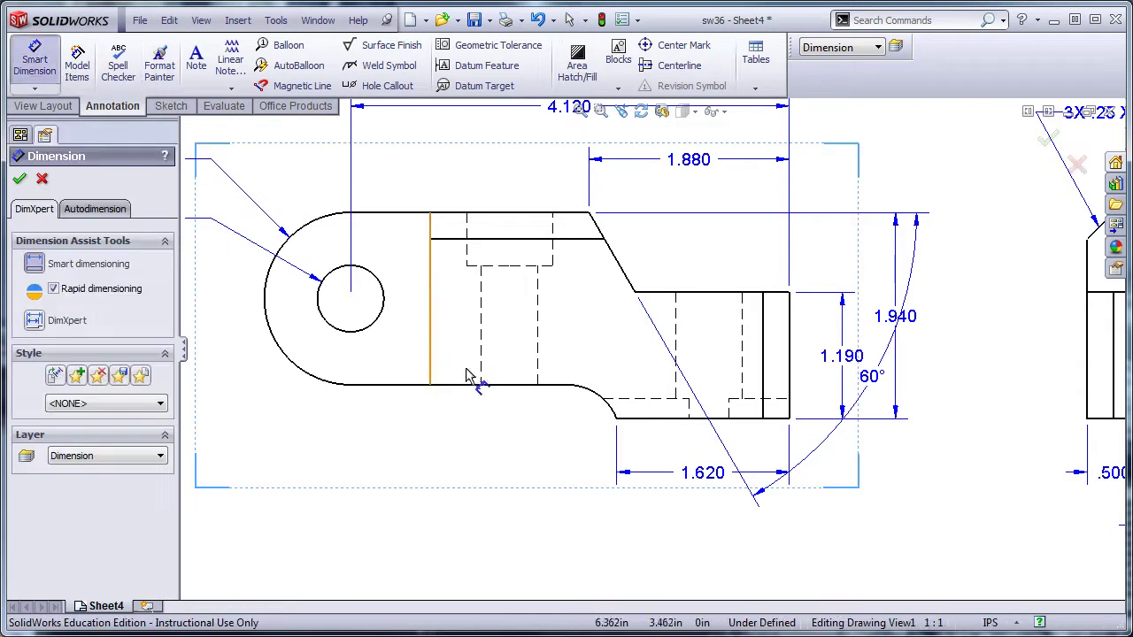
left_click(601, 400)
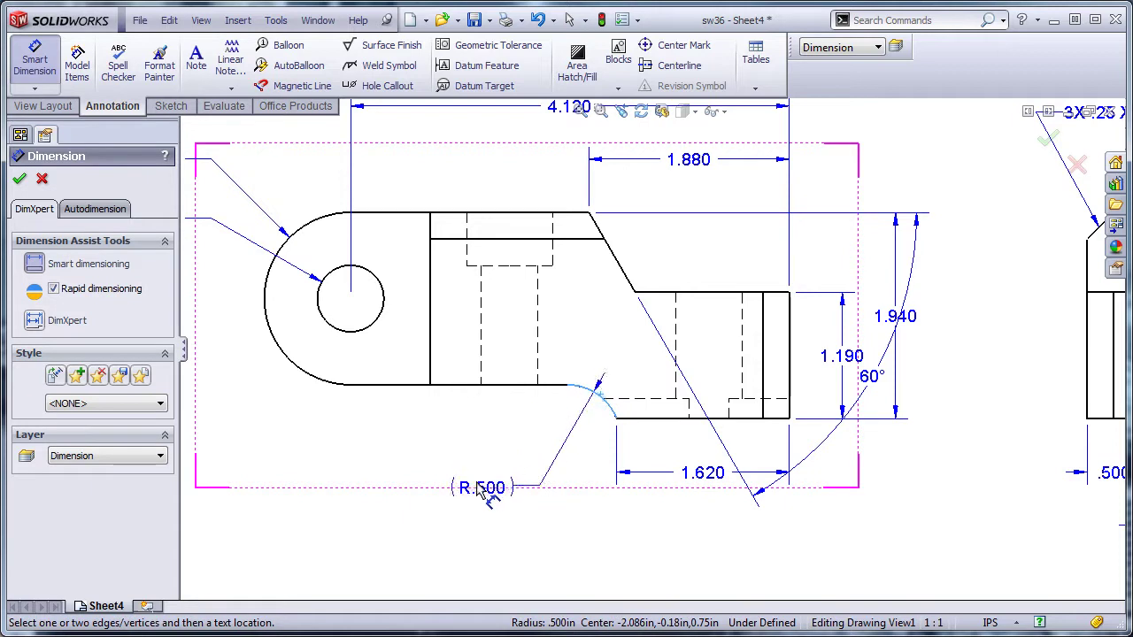
left_click(473, 511)
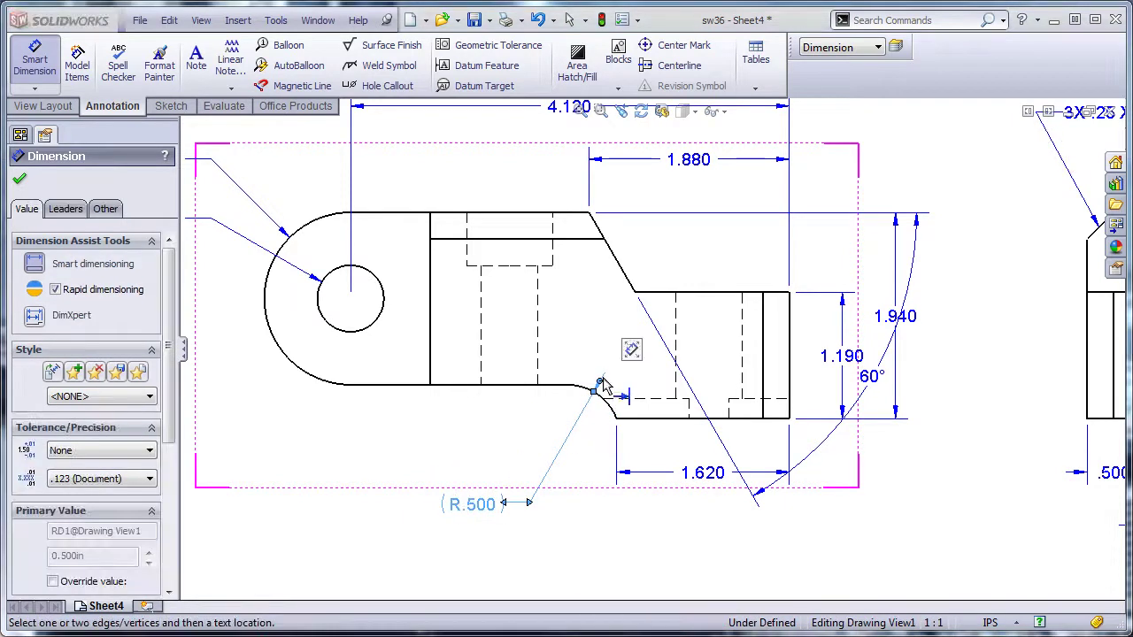
left_click(598, 381)
left_click(548, 522)
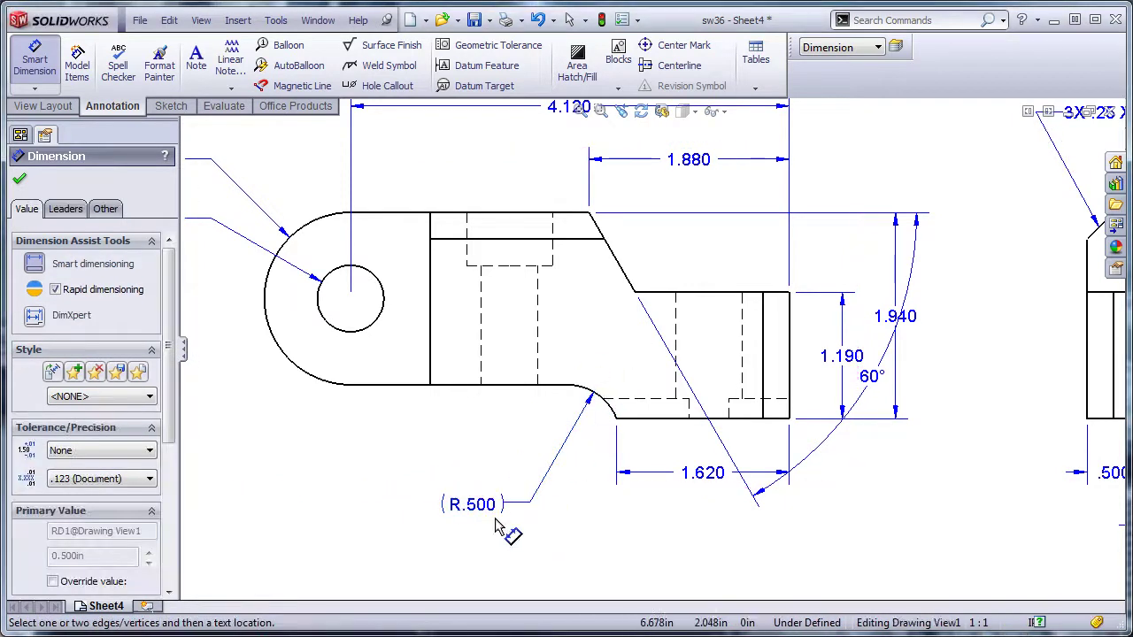
- Reposition the new radius dimension below the front view so its leader points to the lower arc
left_click_drag(480, 510, 487, 478)
left_click(464, 527)
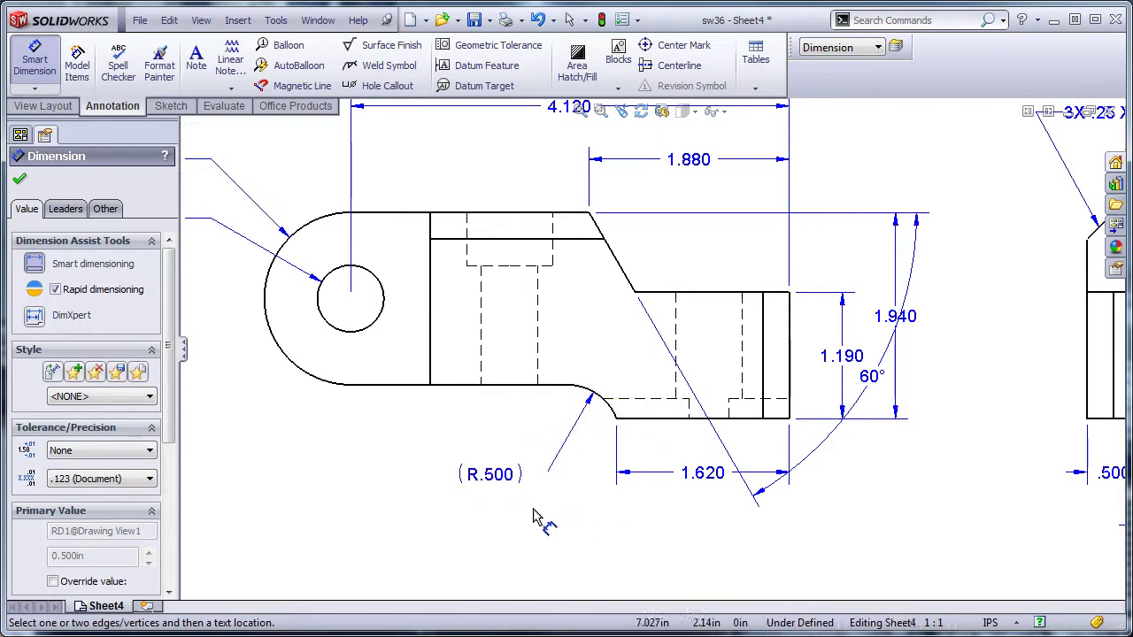
left_click_drag(496, 491, 473, 494)
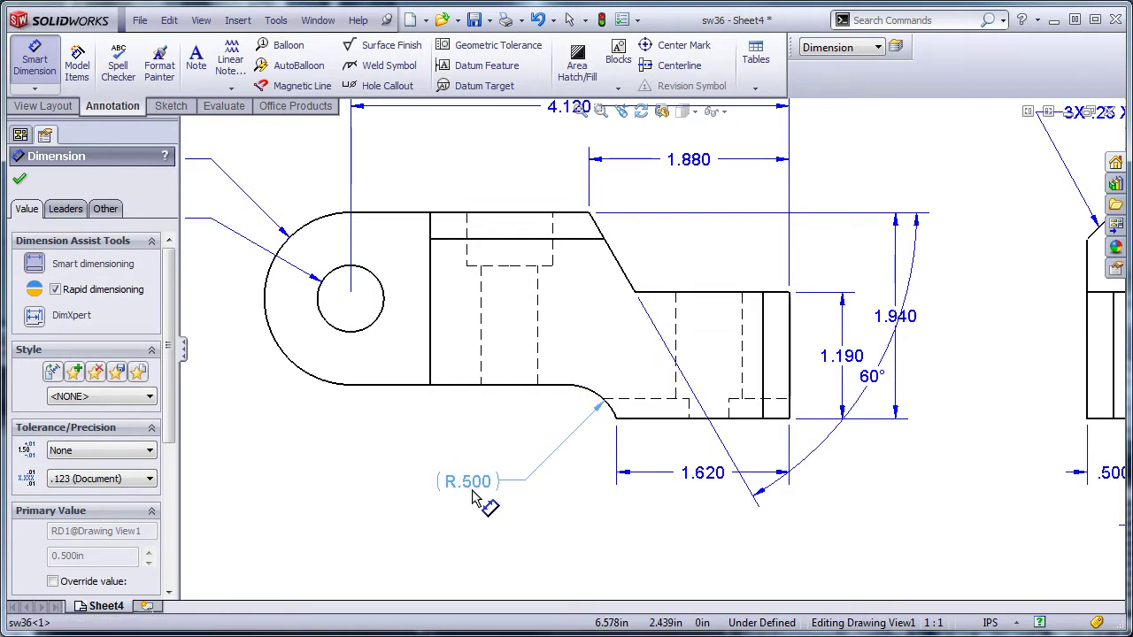
left_click_drag(474, 499, 476, 500)
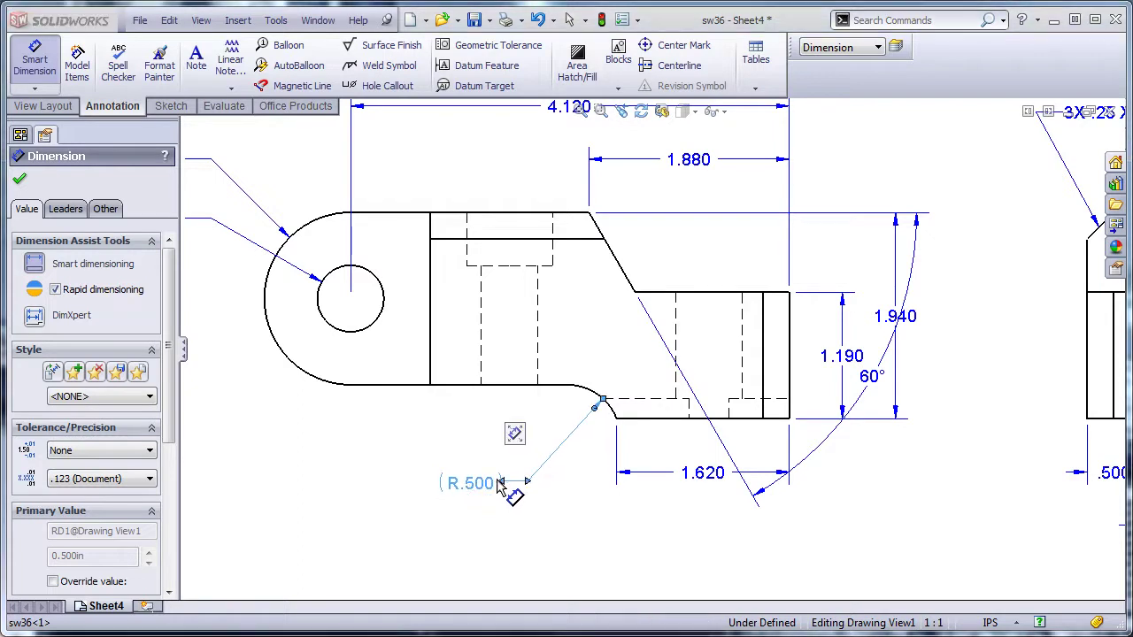
left_click(603, 403)
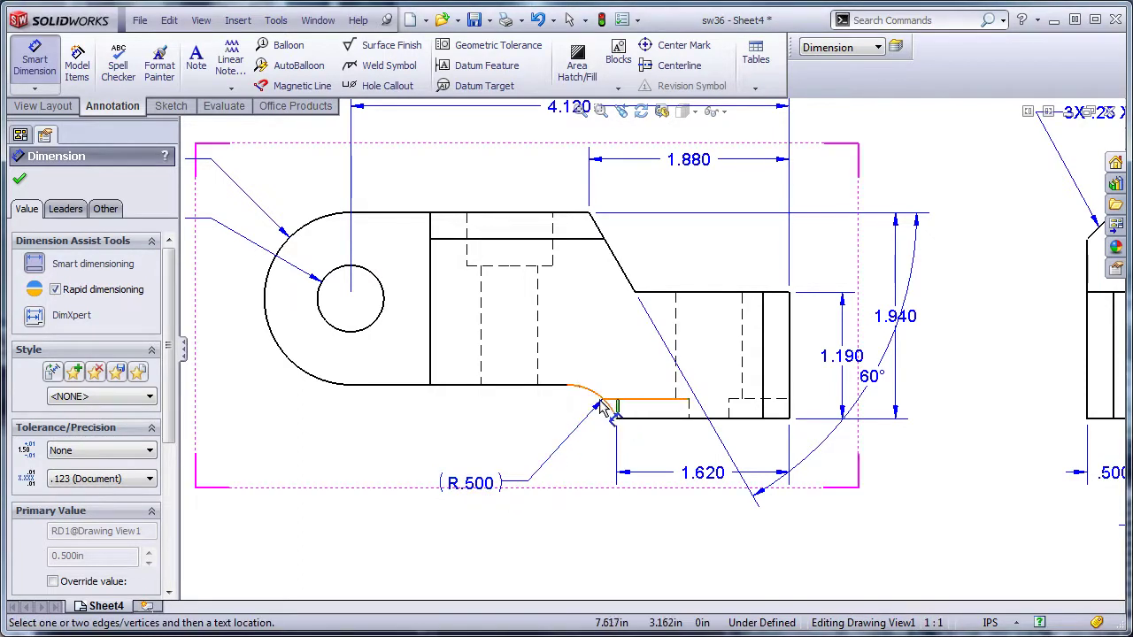
left_click(486, 498)
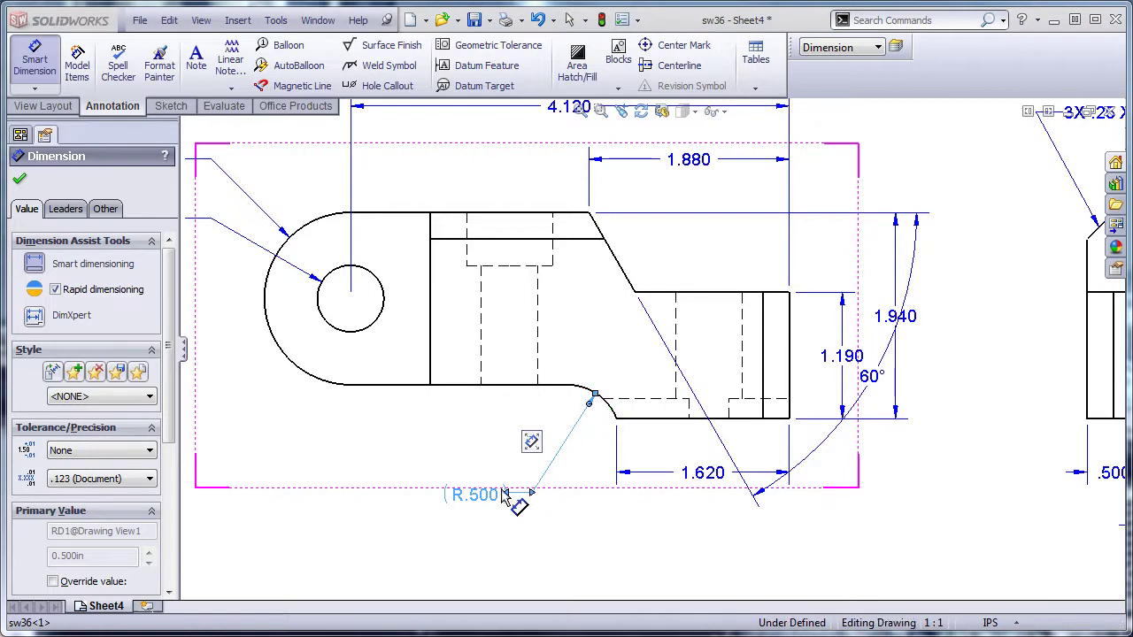
- Remove the parentheses from the lower arc's radius dimension and finish dimensioning
left_click(531, 443)
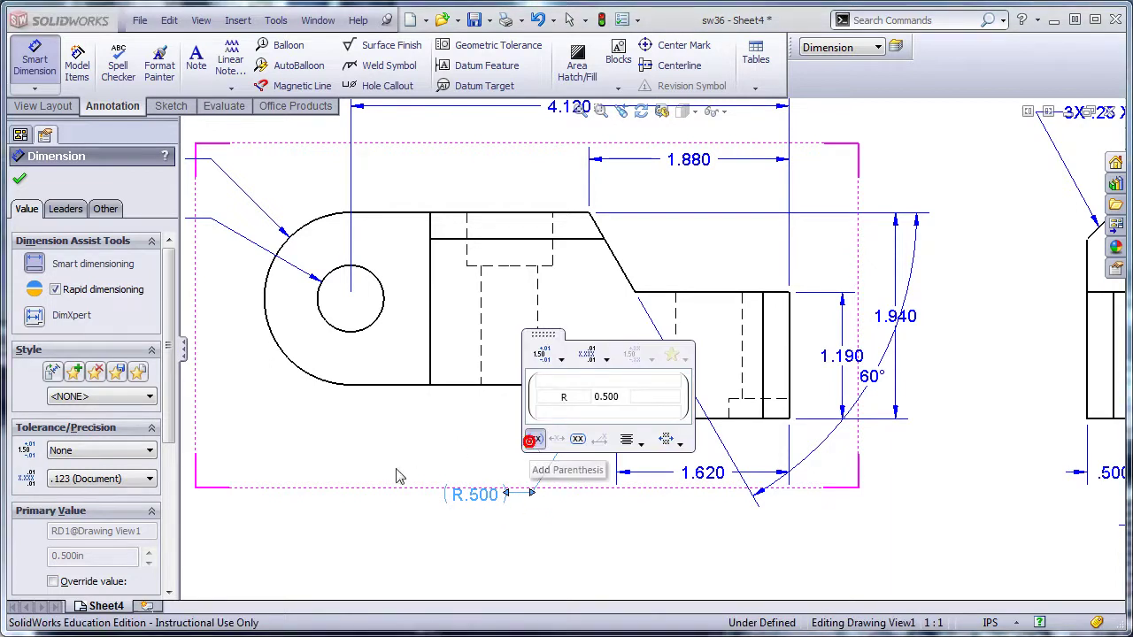
left_click(391, 565)
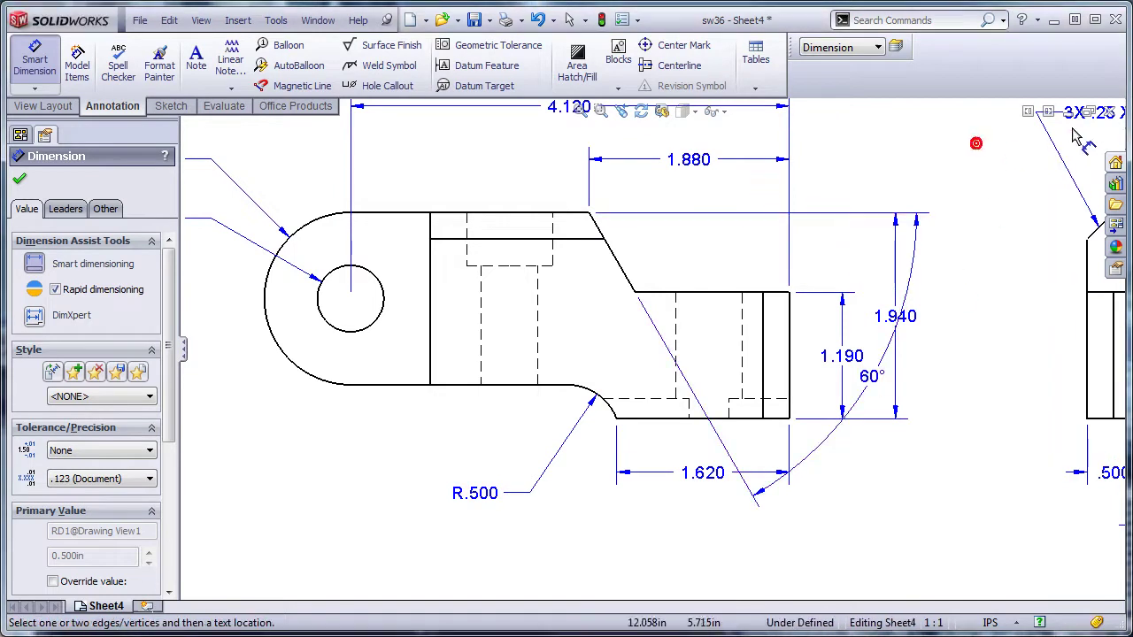
key("Escape")
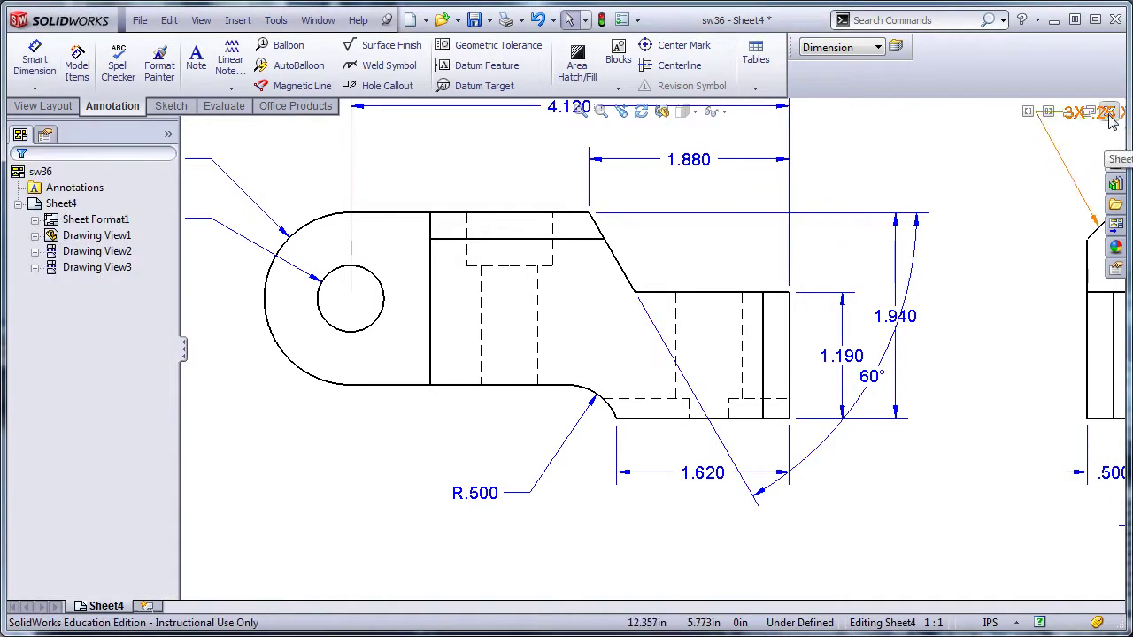
- Close the sw36 drawing without saving the modified documents
key("ctrl+s")
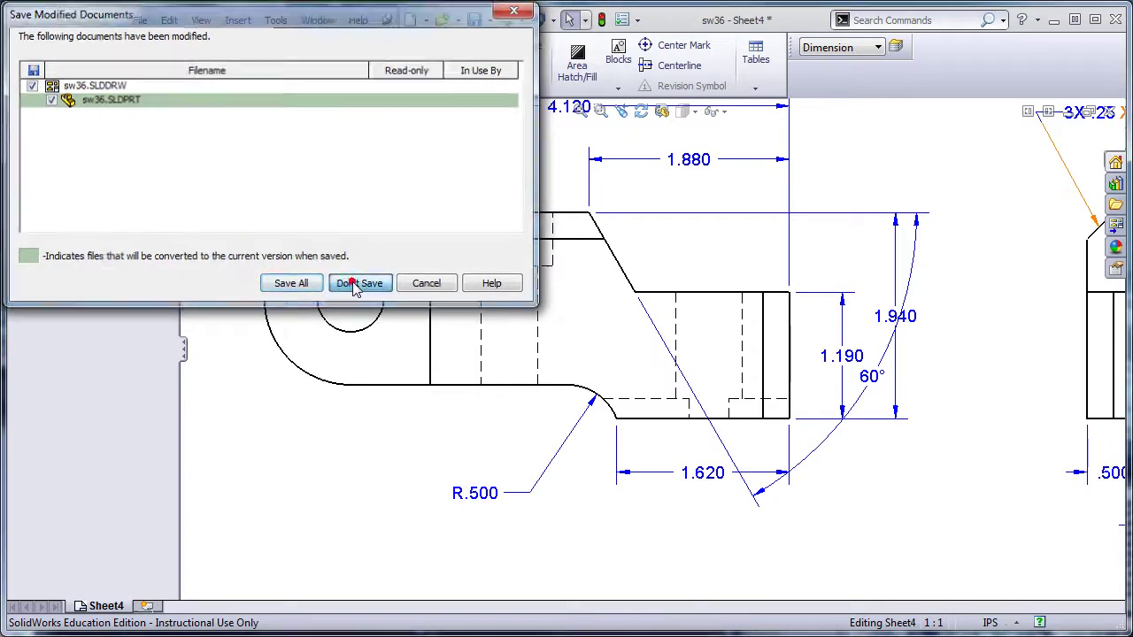
left_click(358, 284)
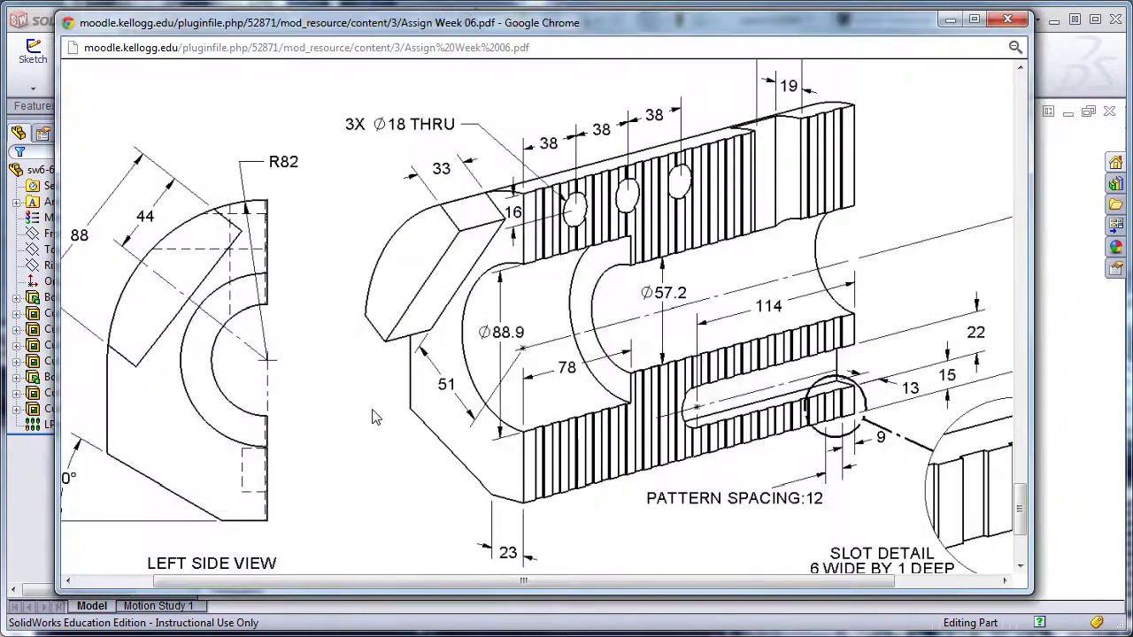
- Study the sectioned part's views, dimensions and slot detail in the Assign Week 06 PDF in Chrome, and return to SolidWorks
scroll(322, 522, "up", 1, "ctrl")
scroll(321, 522, "down", 2, "ctrl")
left_click_drag(305, 579, 258, 588)
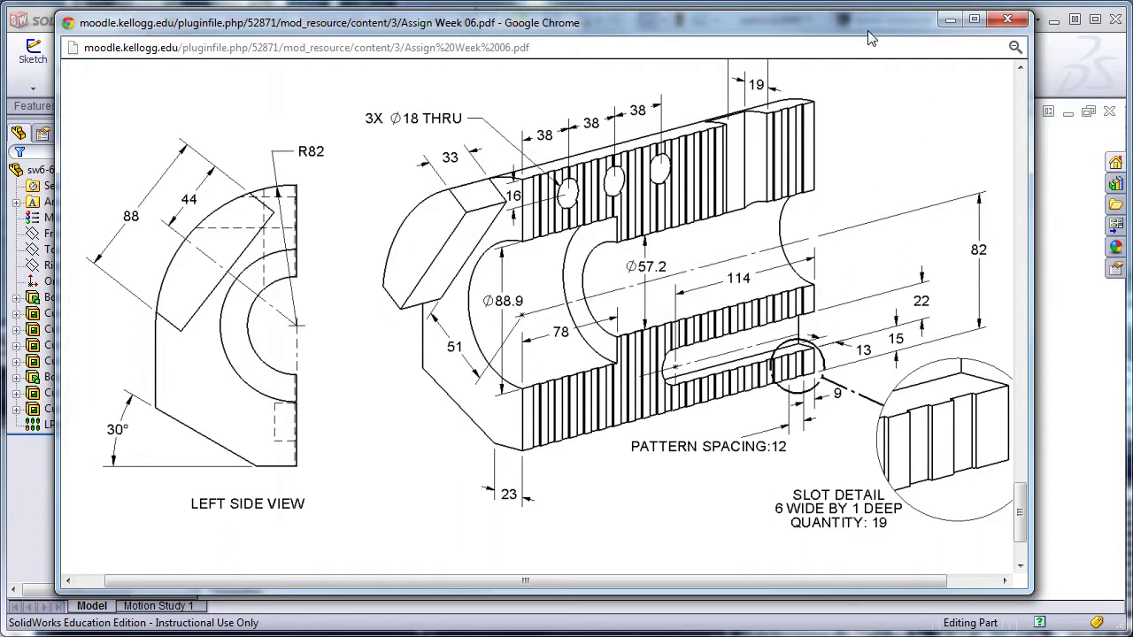
left_click(949, 18)
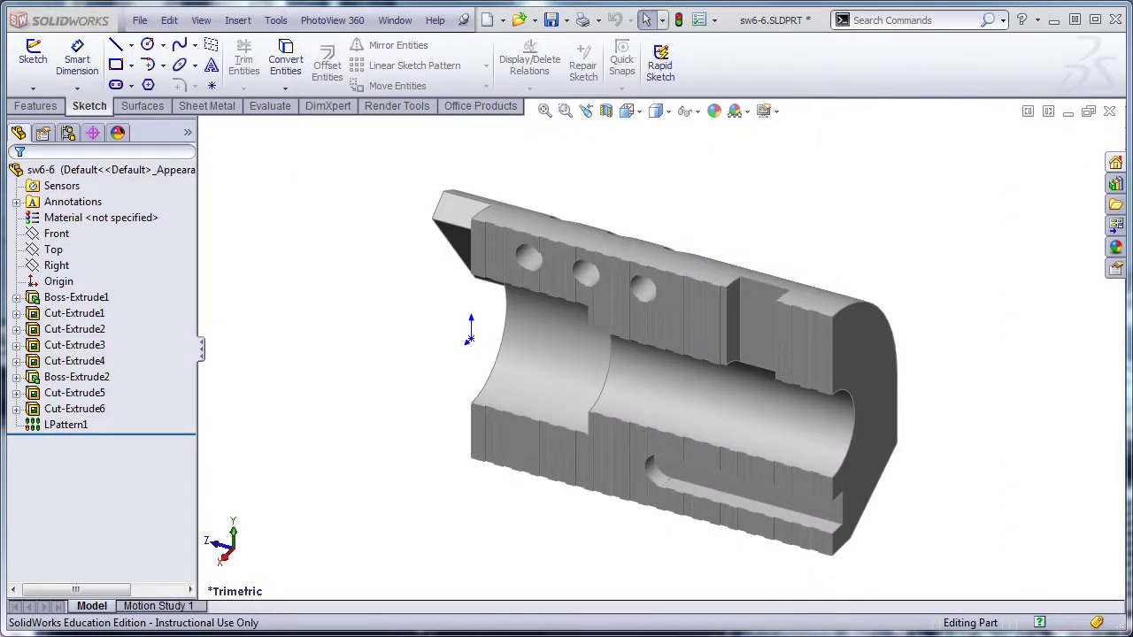
- Inspect the sw6-6 part from several angles, focusing on the patterned slots along its flat face and around the long slot
middle_click_drag(582, 523, 542, 636)
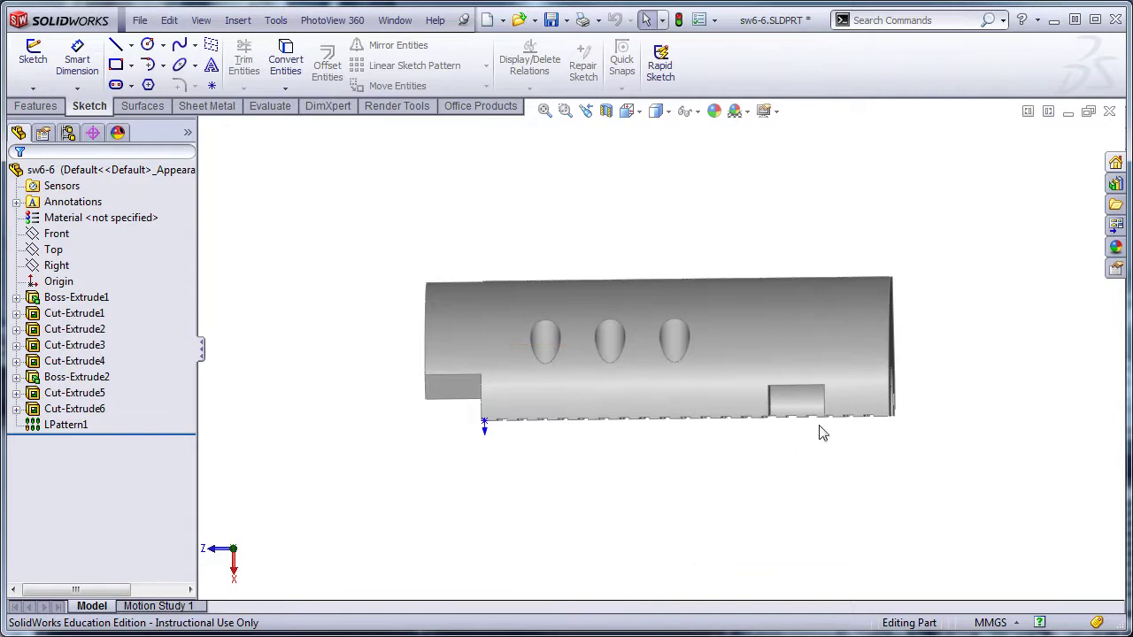
middle_click_drag(741, 493, 732, 446)
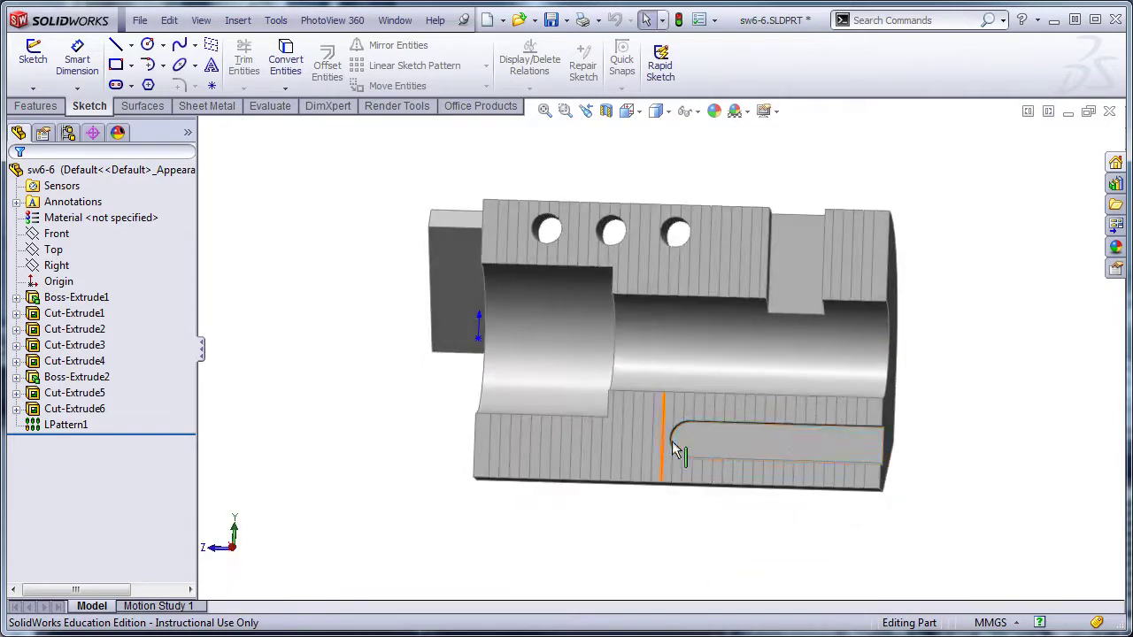
mouse_move(370, 477)
middle_mouse_down()
mouse_move(443, 473)
mouse_move(356, 473)
mouse_move(377, 471)
middle_mouse_up()
scroll(746, 531, "down", 8)
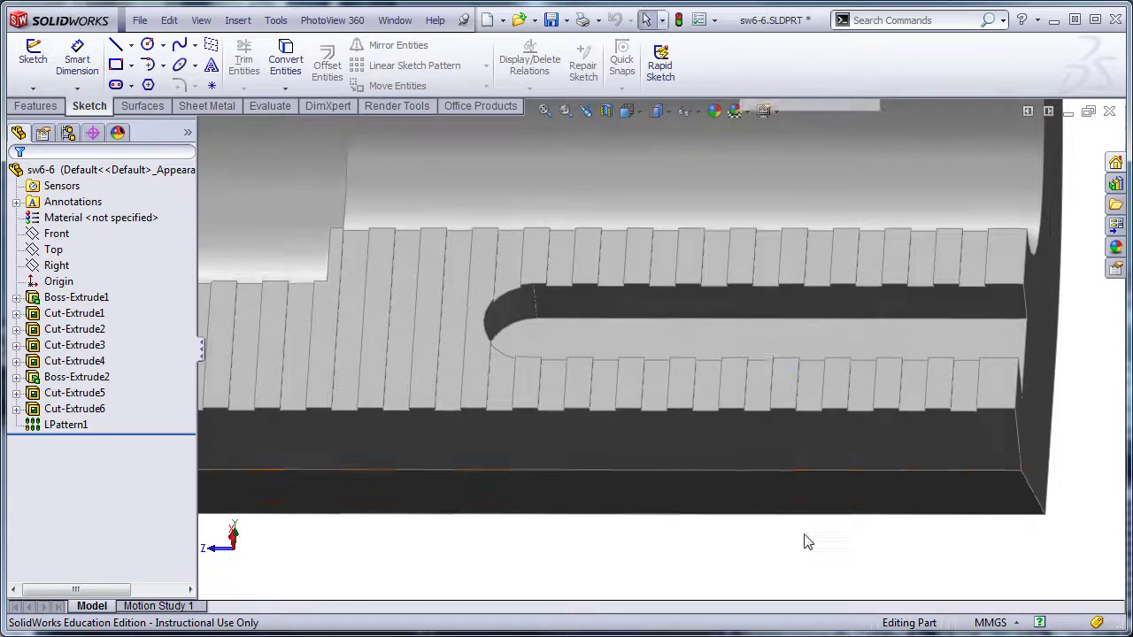
- Inspect the sw6-6 part's notched edge profile and overall shape, and dismiss the unsaved-document notification
middle_click_drag(807, 541, 815, 472)
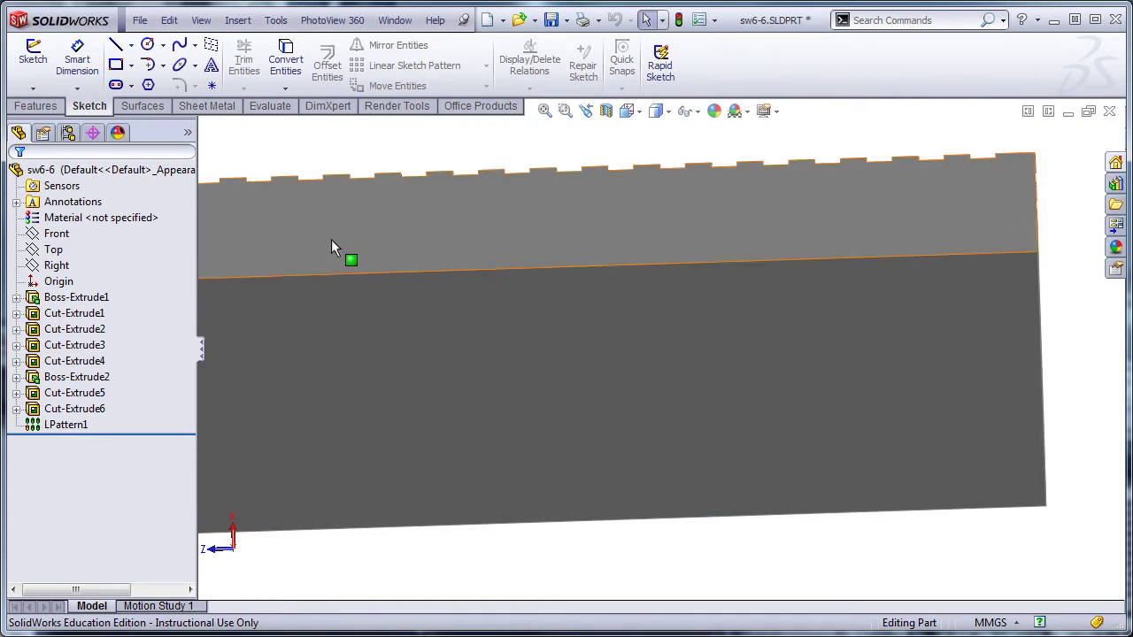
scroll(416, 278, "up", 3)
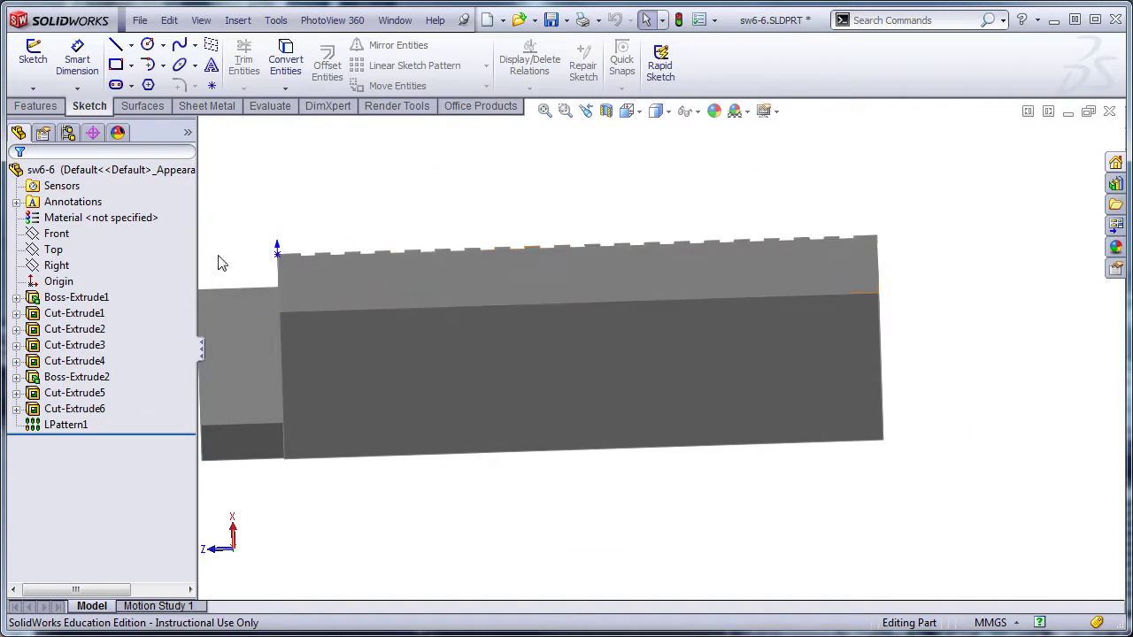
middle_click_drag(559, 187, 576, 336)
scroll(567, 299, "up", 3)
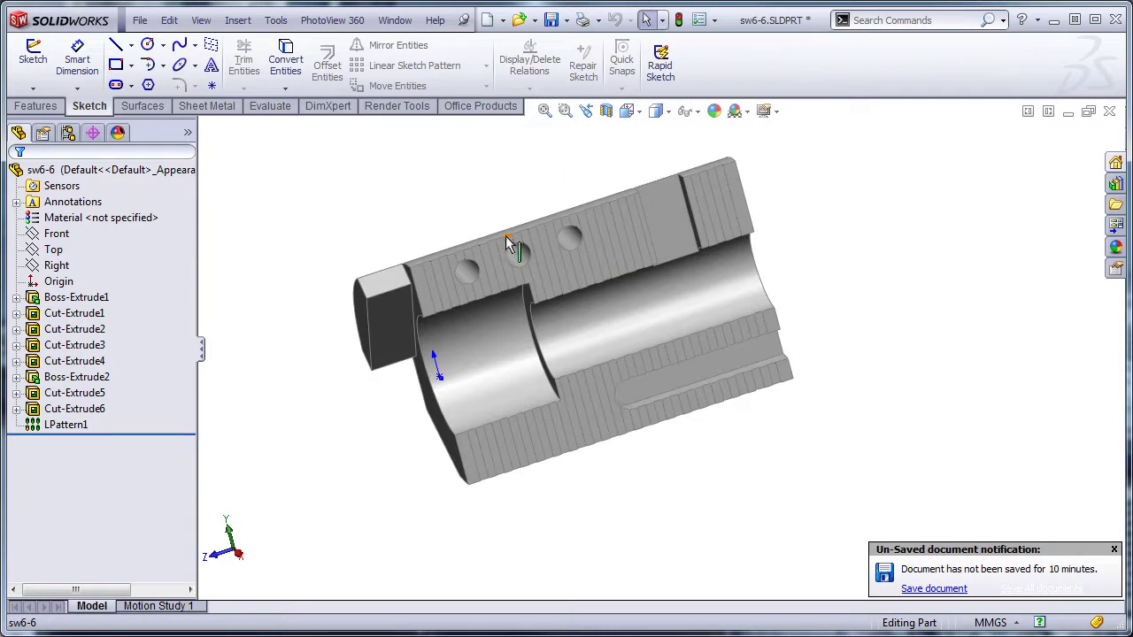
left_click(1114, 549)
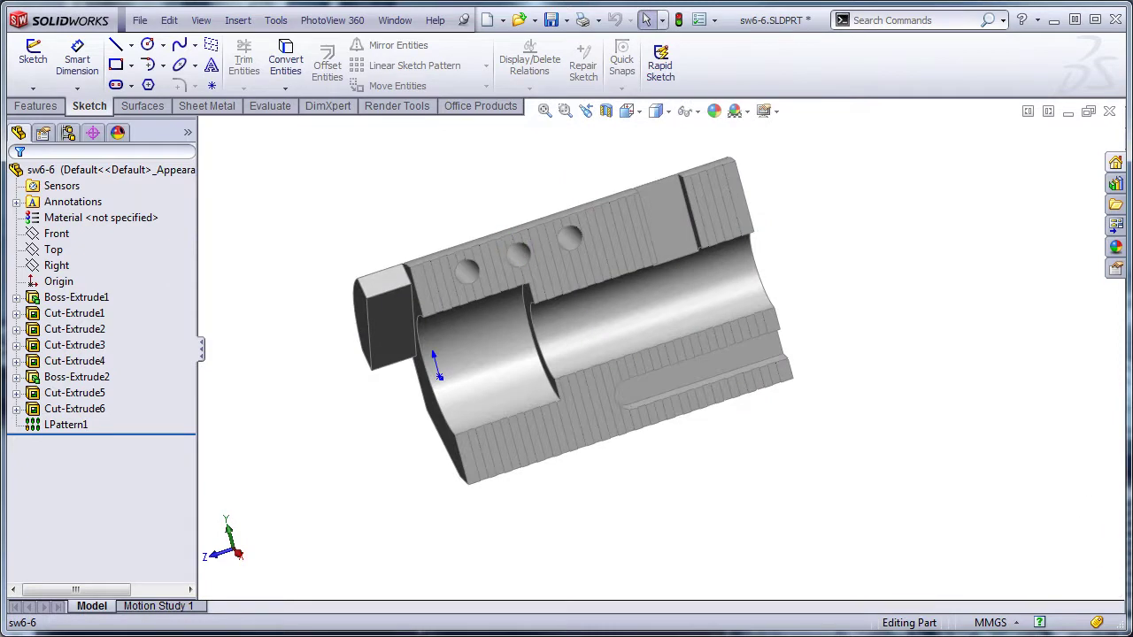
- Switch to the Assign Week 06 PDF in Chrome and read the SW6-6 drawing requirements, then return to SolidWorks
key("alt+Tab")
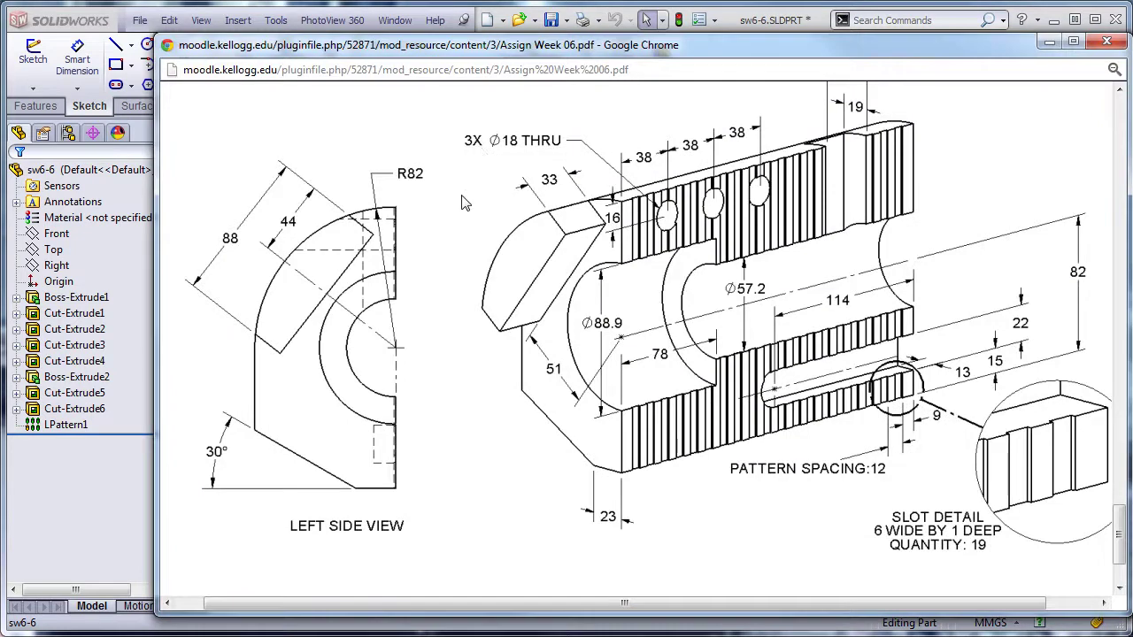
scroll(461, 201, "up", 5)
scroll(460, 207, "down", 3)
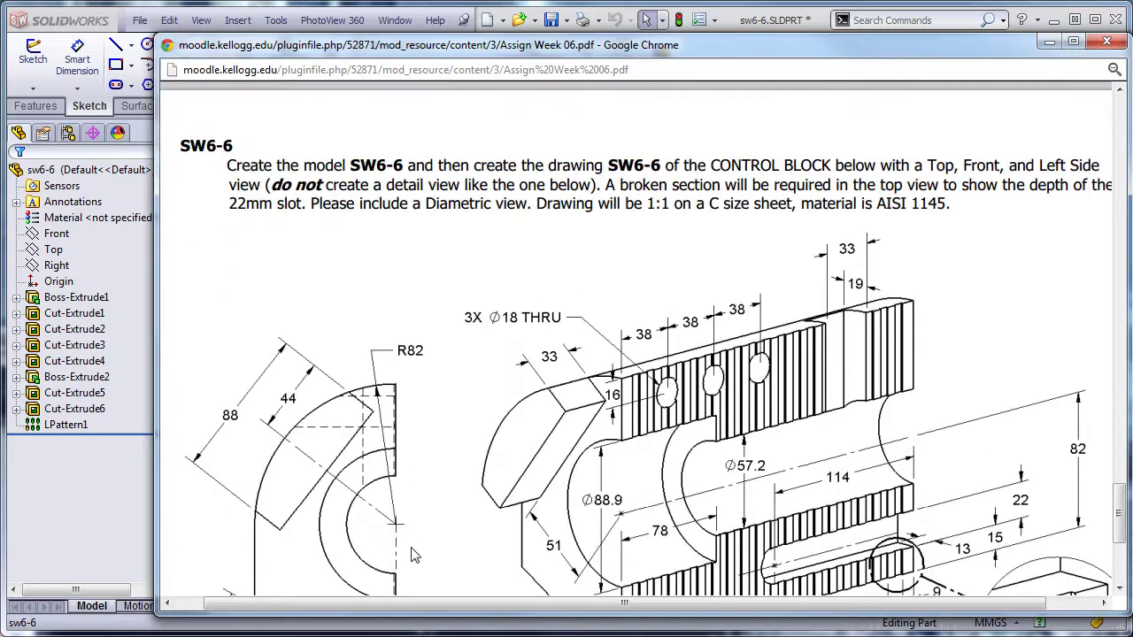
left_click_drag(408, 605, 430, 611)
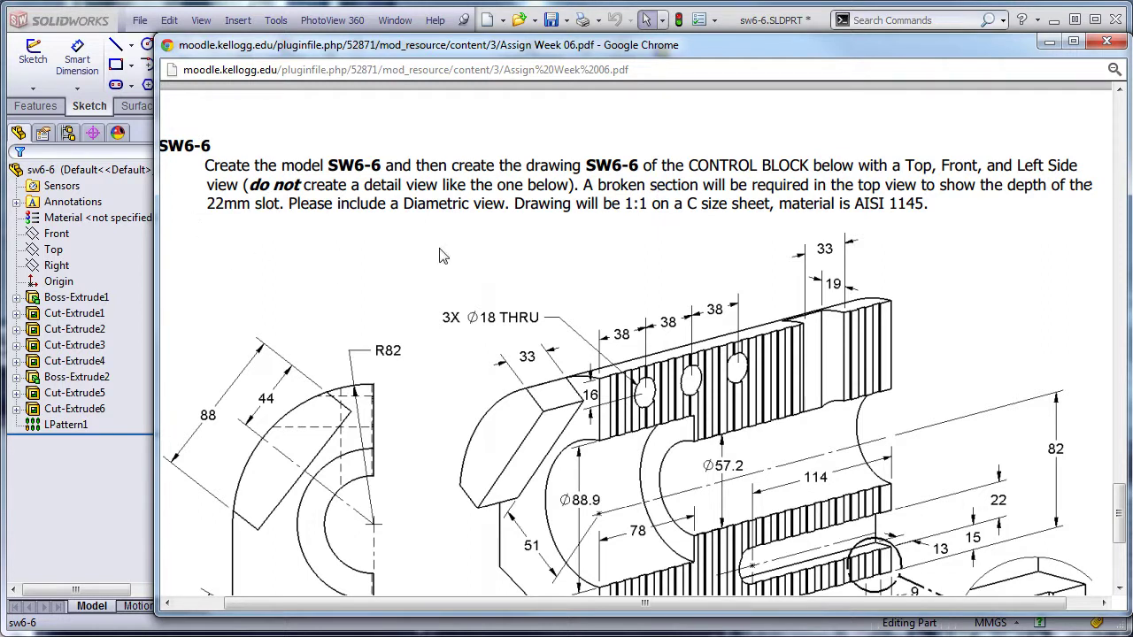
scroll(810, 461, "up", 1)
scroll(810, 460, "down", 2)
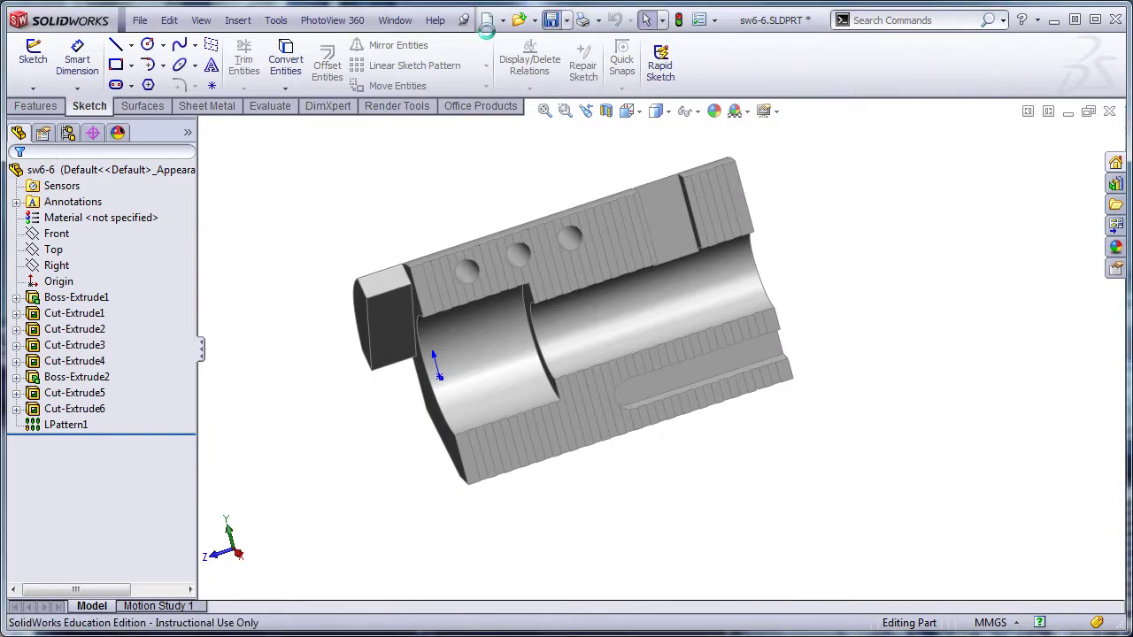
- Create a drawing from the sw6-6 part using the Metric Drawing 2012 template and the KCC_C_size sheet format
left_click(502, 20)
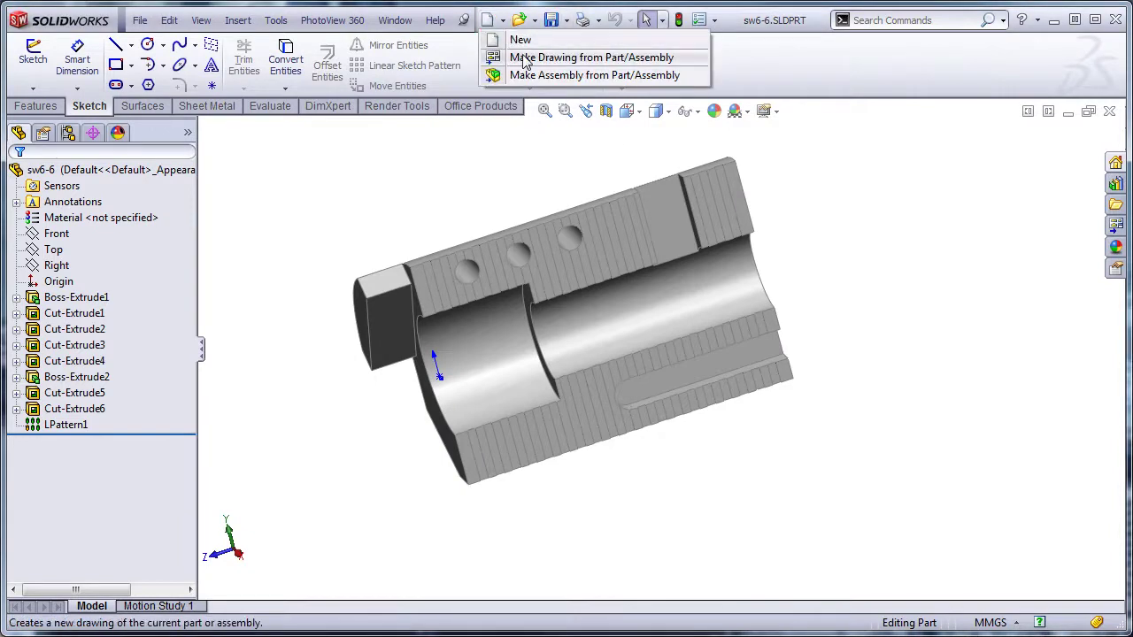
left_click(525, 57)
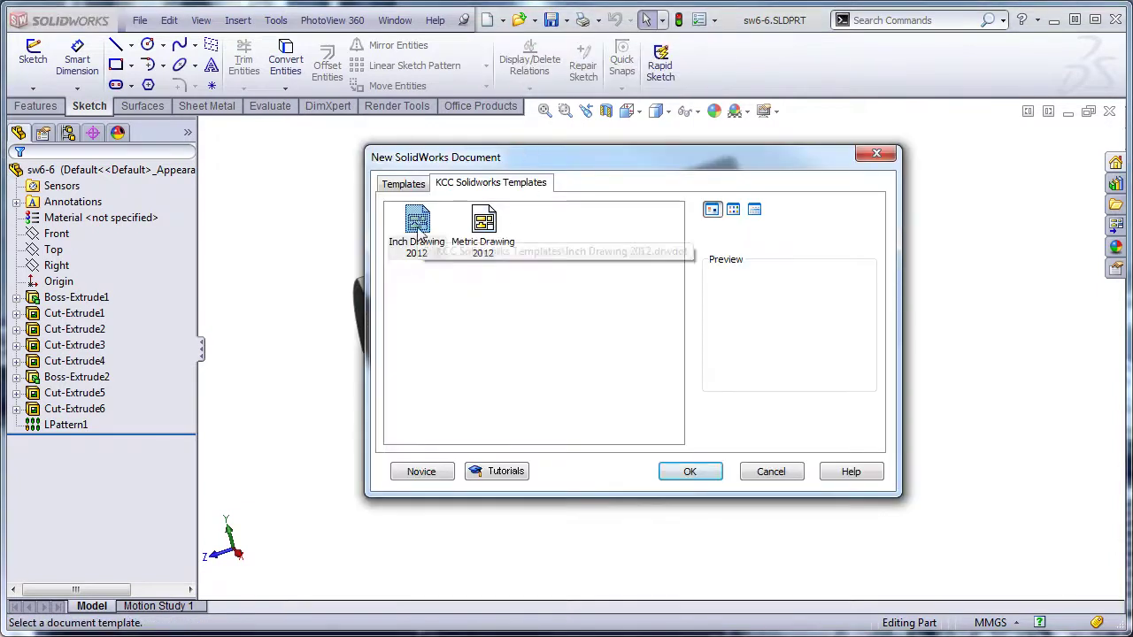
double_click(478, 226)
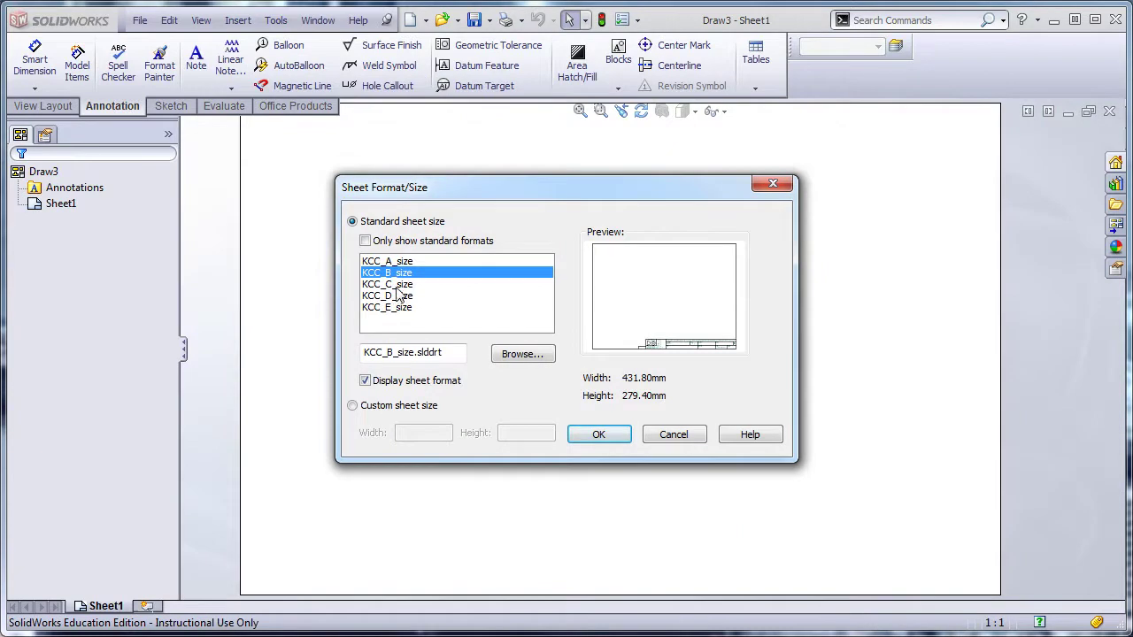
double_click(399, 295)
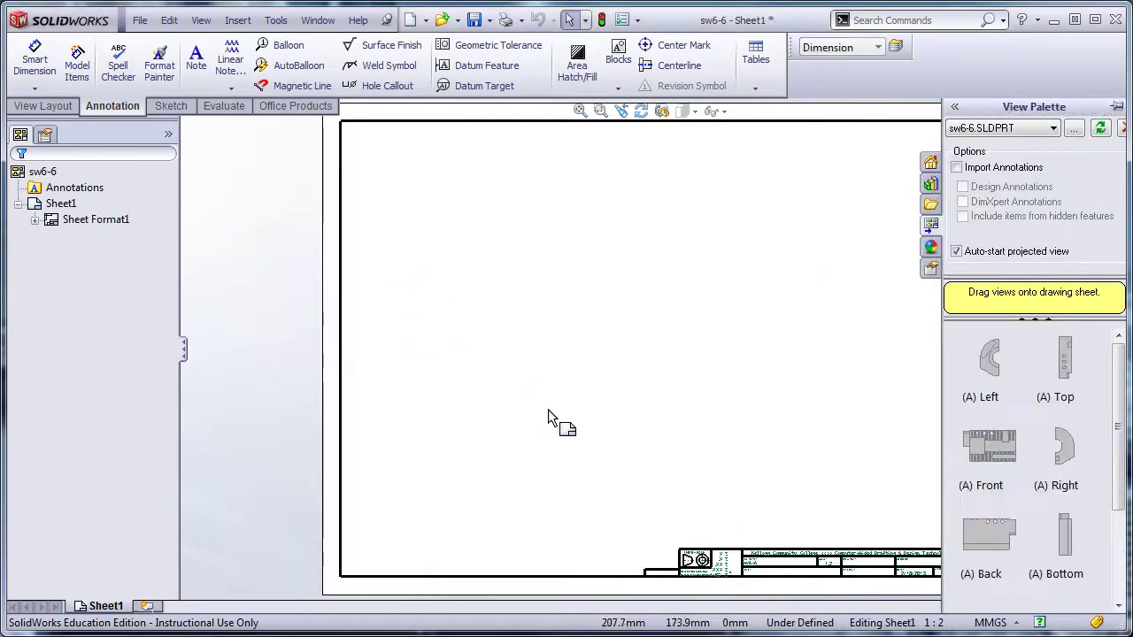
- Place the Front view on the sheet with projected left side and top views
left_click_drag(1005, 455, 599, 442)
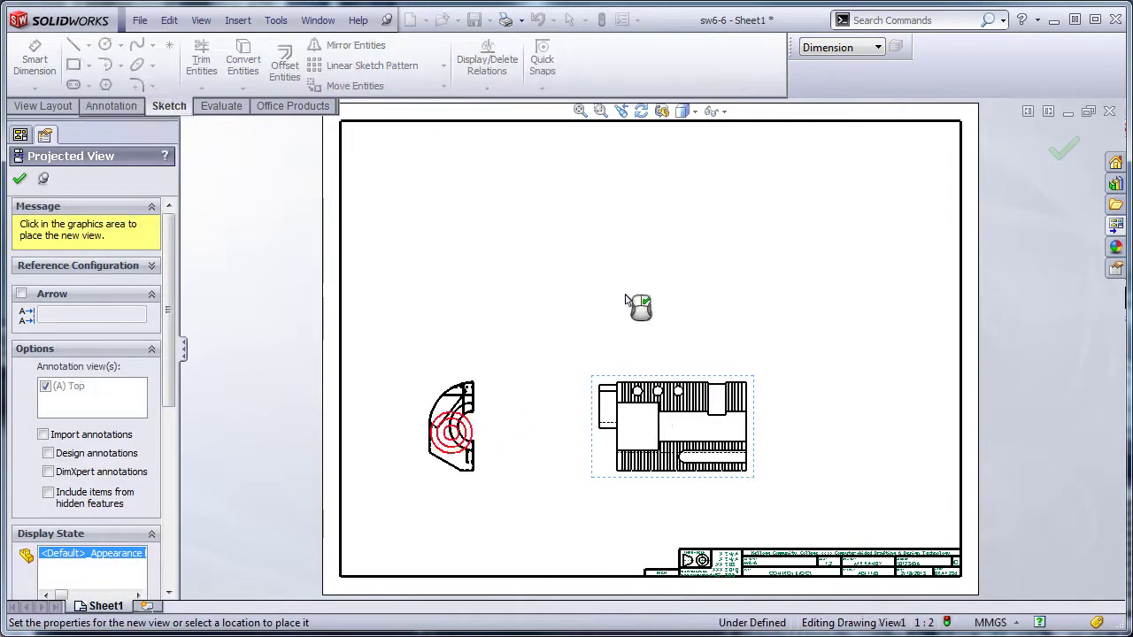
left_click(662, 268)
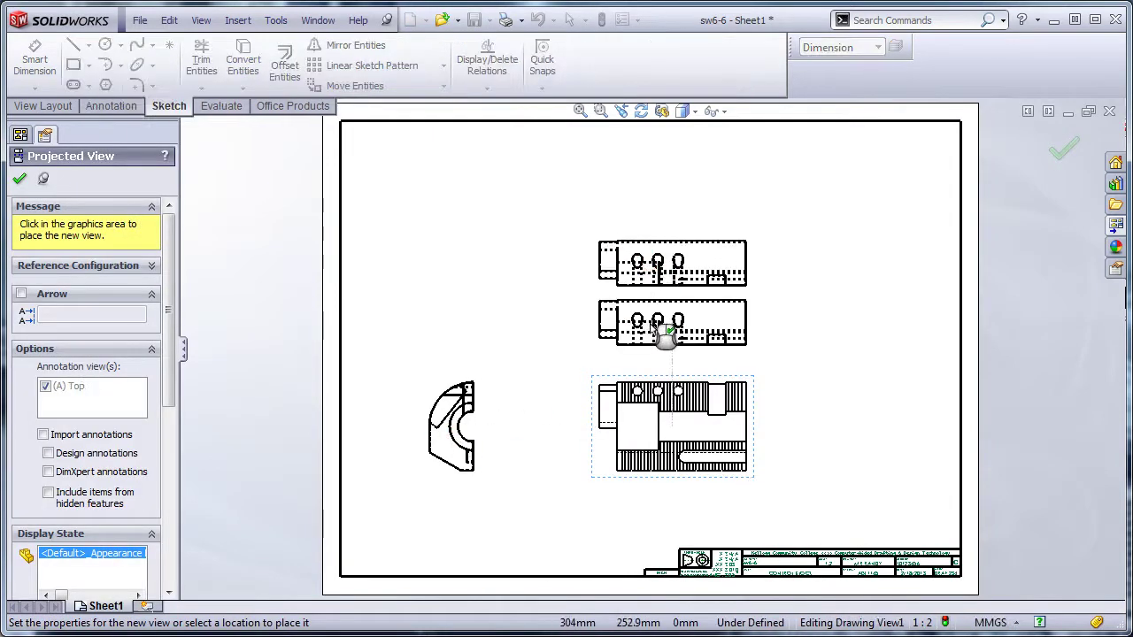
key("Escape")
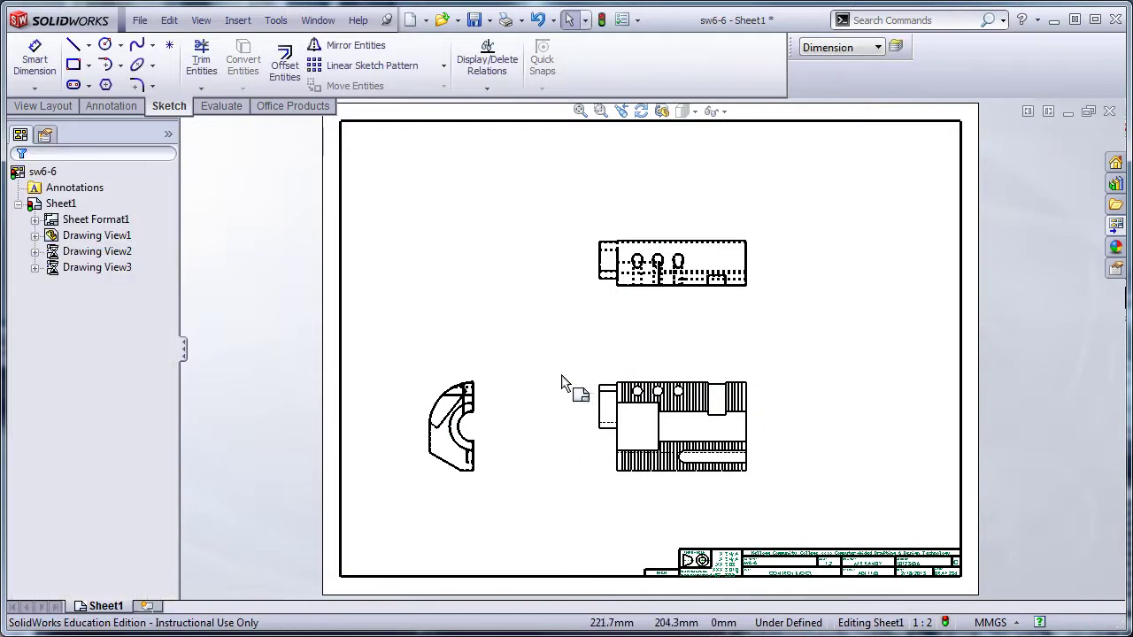
- Set the sheet scale to 1:1 in the Sheet1 properties
right_click(476, 324)
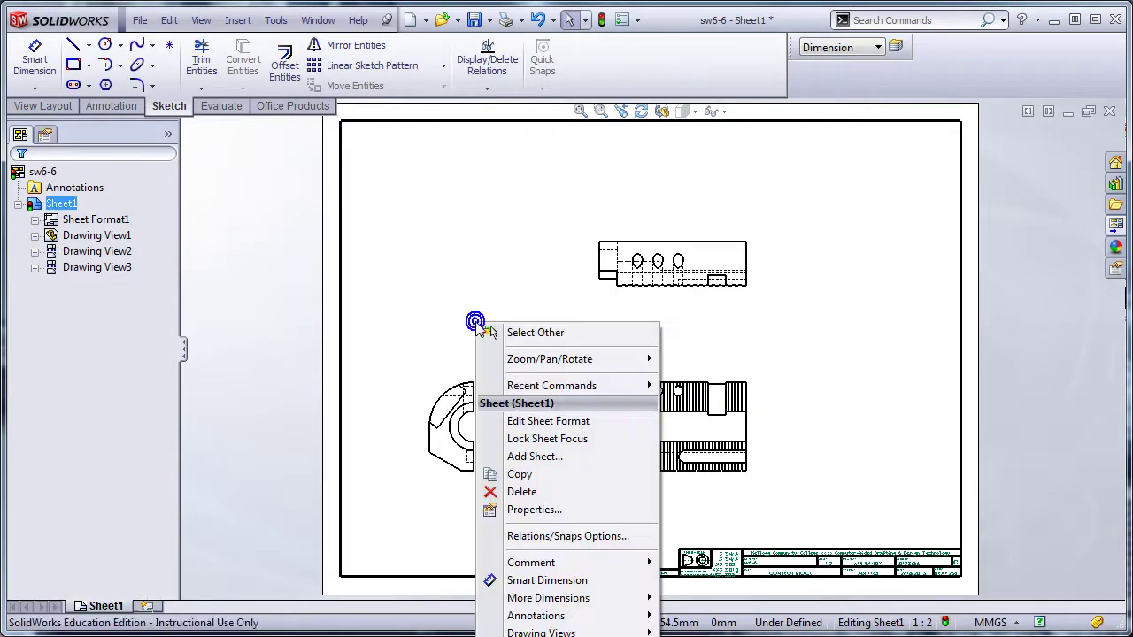
left_click(533, 509)
double_click(655, 243)
type("1")
key("Return")
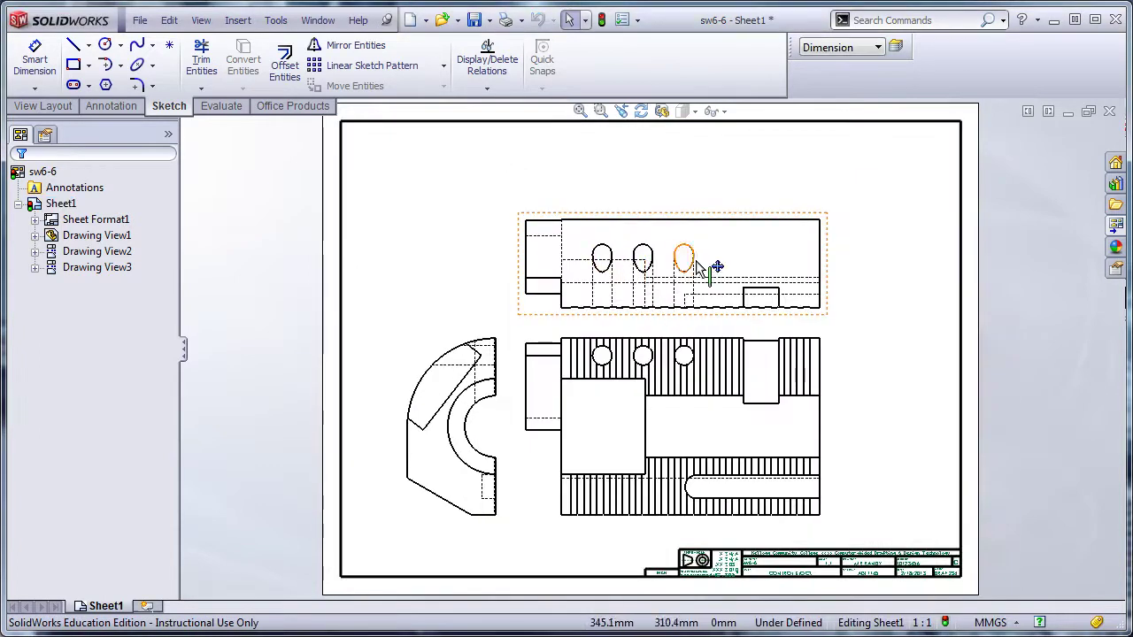
- Reposition the top, front and left side views so they are spaced apart within the sheet border
left_click_drag(695, 323, 787, 281)
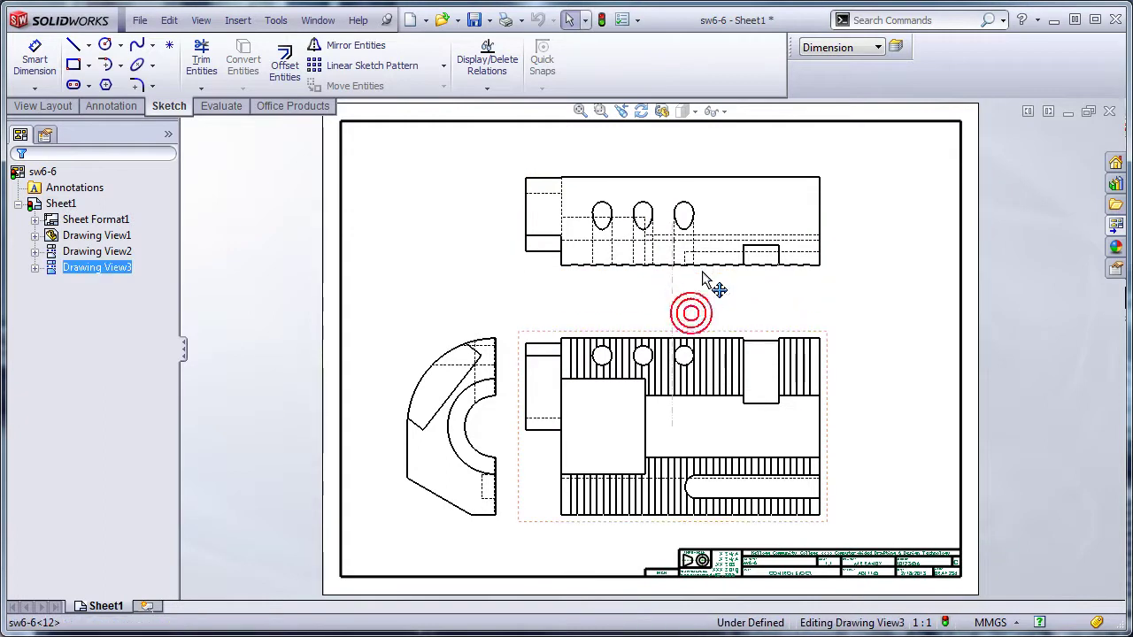
left_click_drag(708, 343, 712, 321)
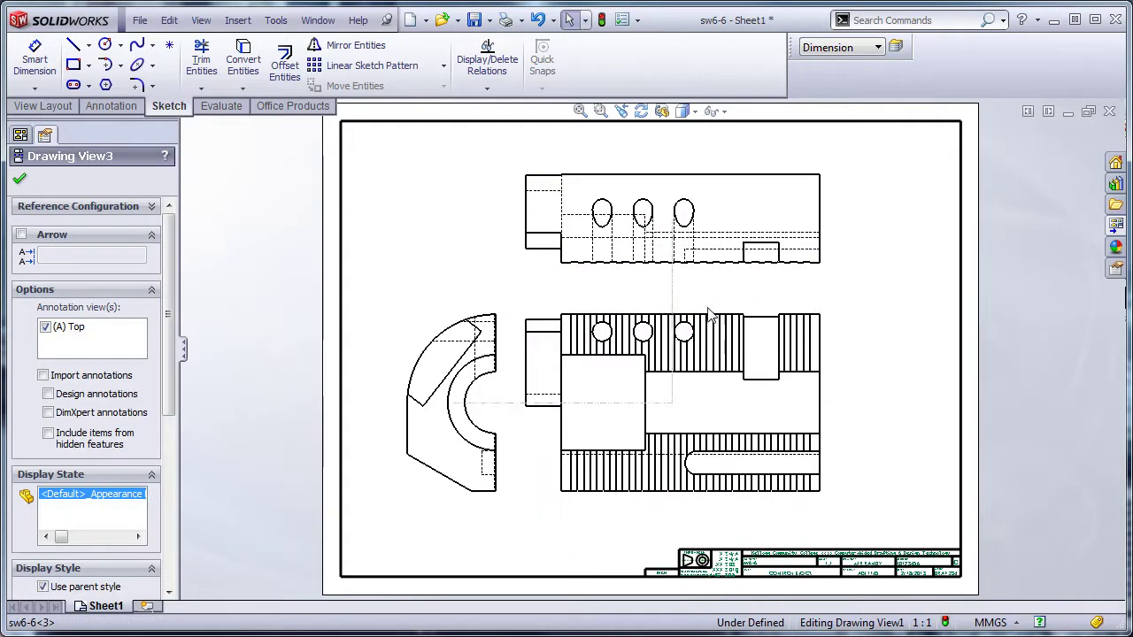
left_click(485, 442)
mouse_move(474, 516)
left_mouse_down()
mouse_move(462, 505)
mouse_move(442, 513)
left_mouse_up()
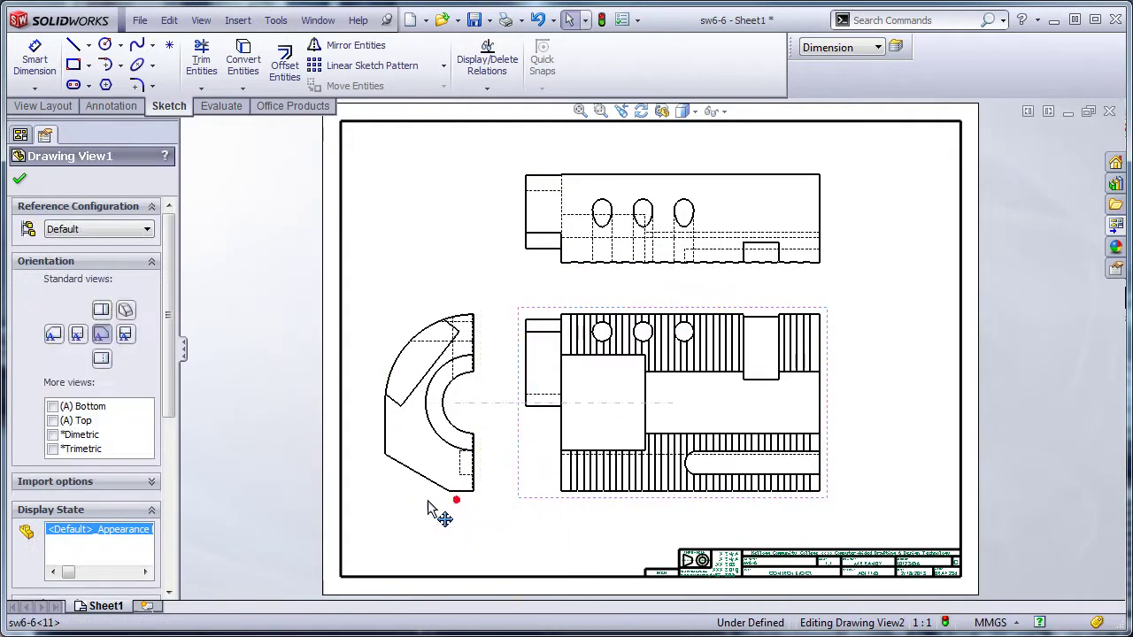
left_click(537, 496)
left_click_drag(537, 498, 590, 503)
left_click(509, 518)
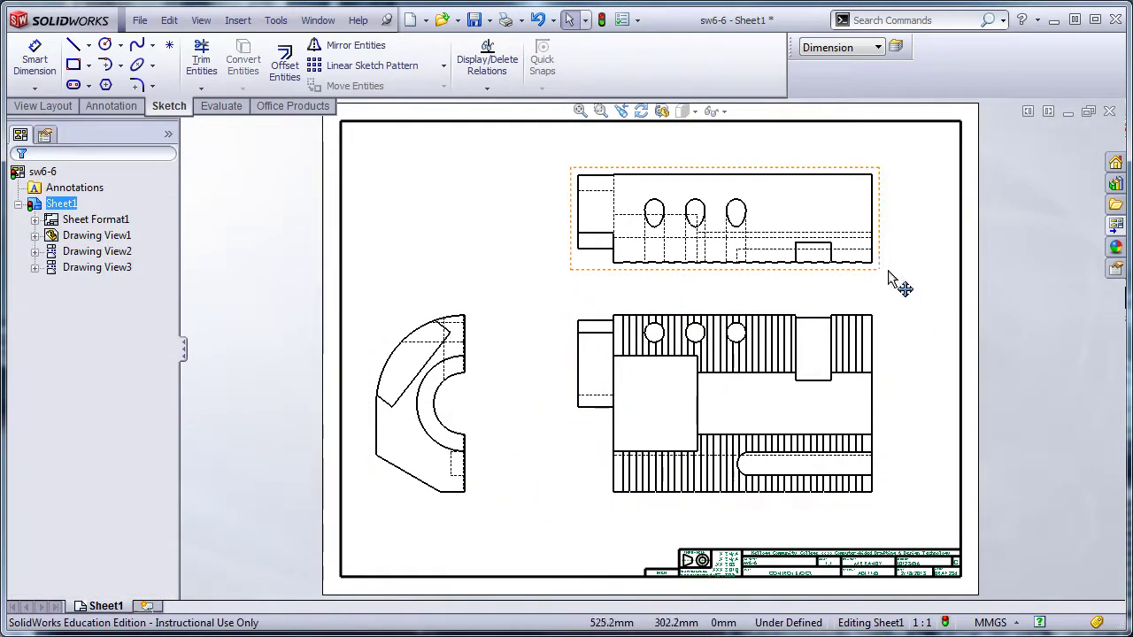
- Start a Broken-out Section in the top view and sketch a closed spline around the lower corner at the open end of the 22 mm slot
scroll(871, 262, "down", 2)
scroll(863, 275, "down", 2)
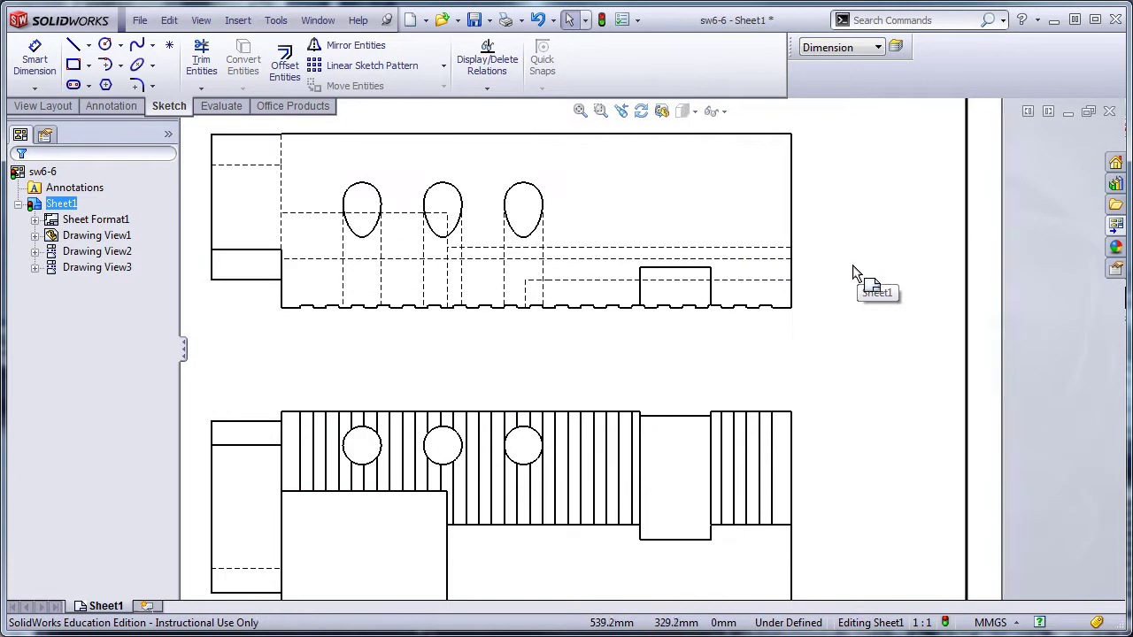
scroll(731, 357, "up", 3)
scroll(708, 354, "up", 1)
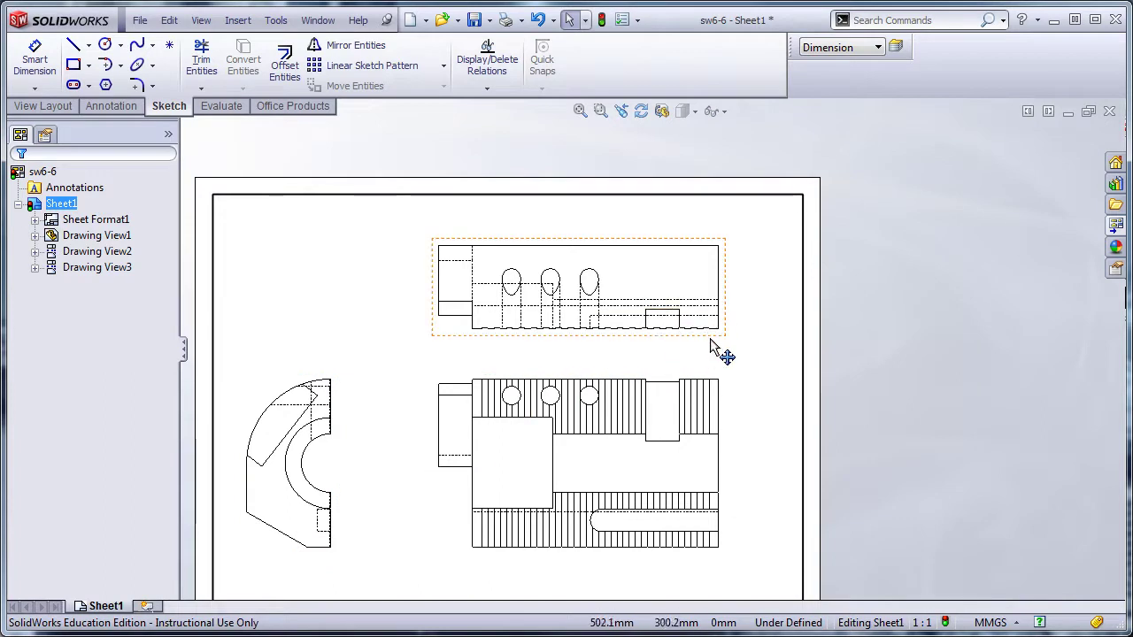
scroll(717, 345, "down", 5)
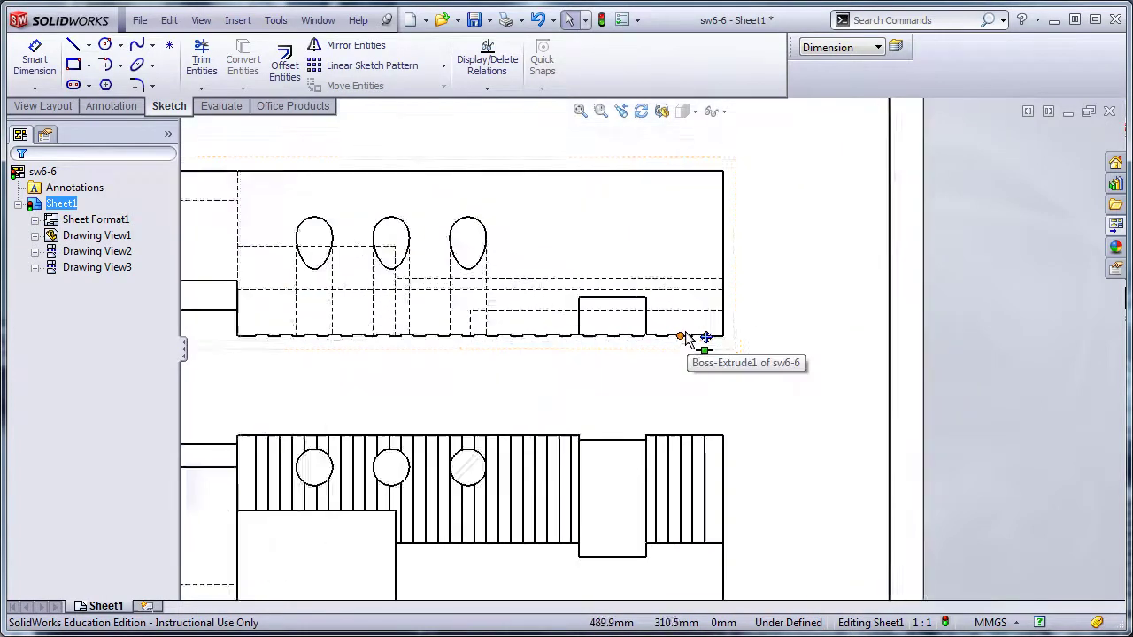
left_click(46, 105)
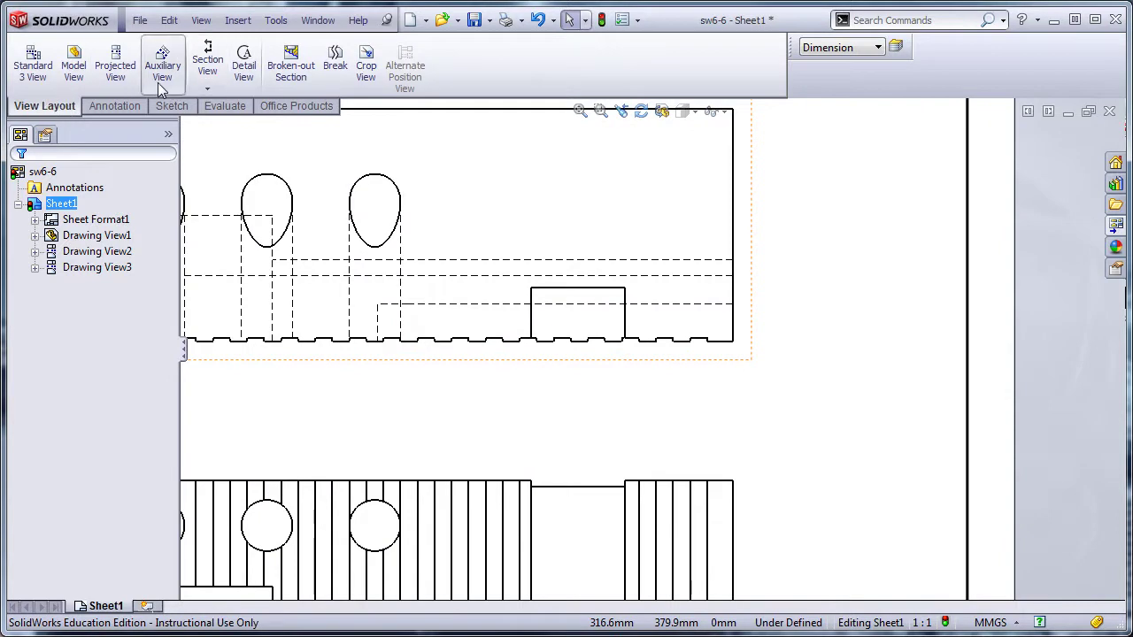
left_click(293, 71)
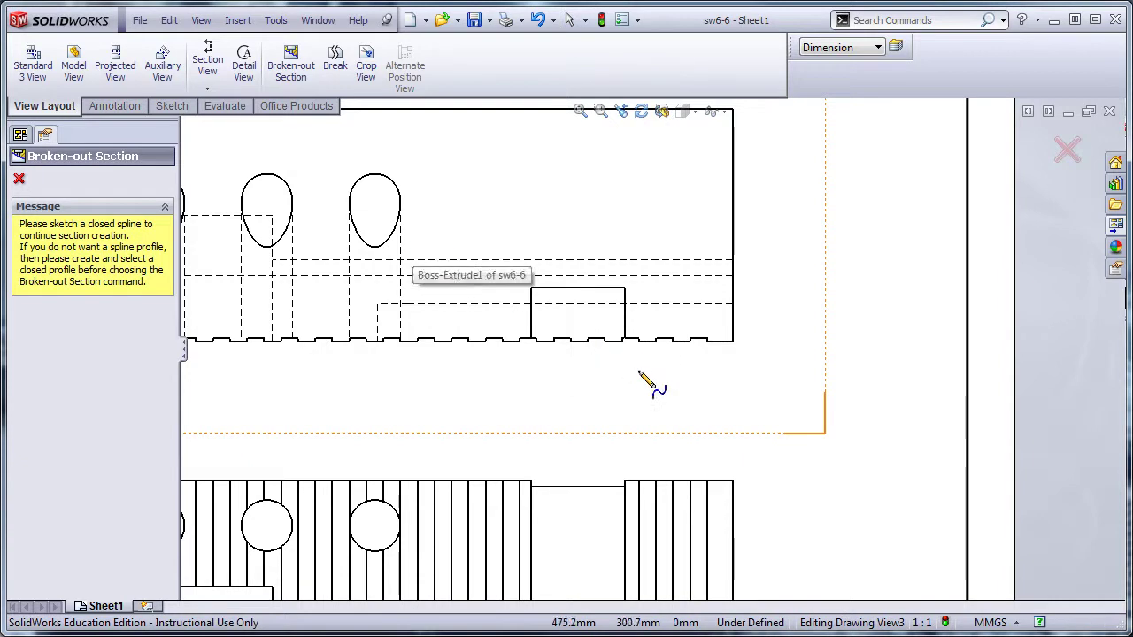
left_click(708, 375)
left_click(678, 352)
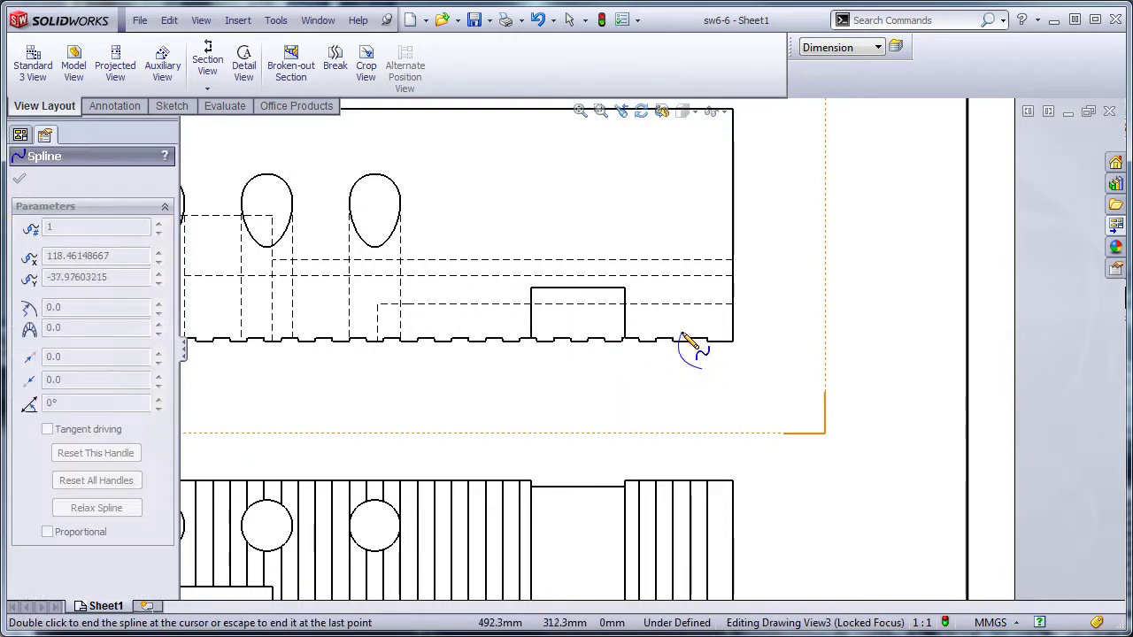
left_click(681, 313)
left_click(707, 309)
left_click(718, 290)
left_click(741, 281)
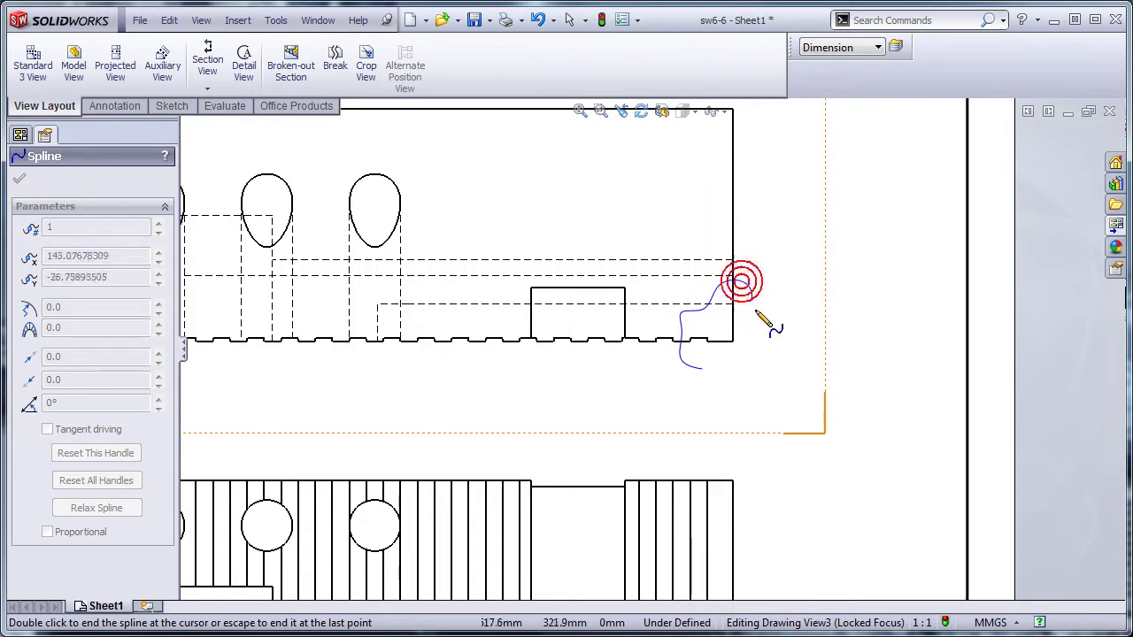
left_click(761, 322)
left_click(733, 387)
double_click(699, 368)
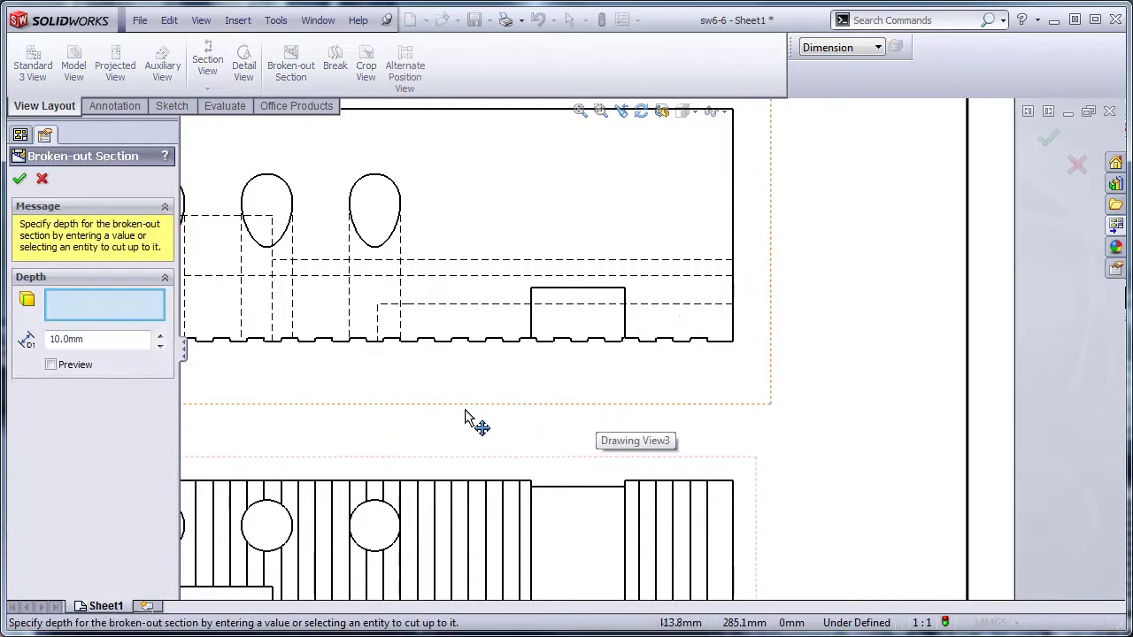
- Set the broken-out section's depth by the rounded end edge of the long slot in the front view, preview it and accept
scroll(310, 407, "up", 5)
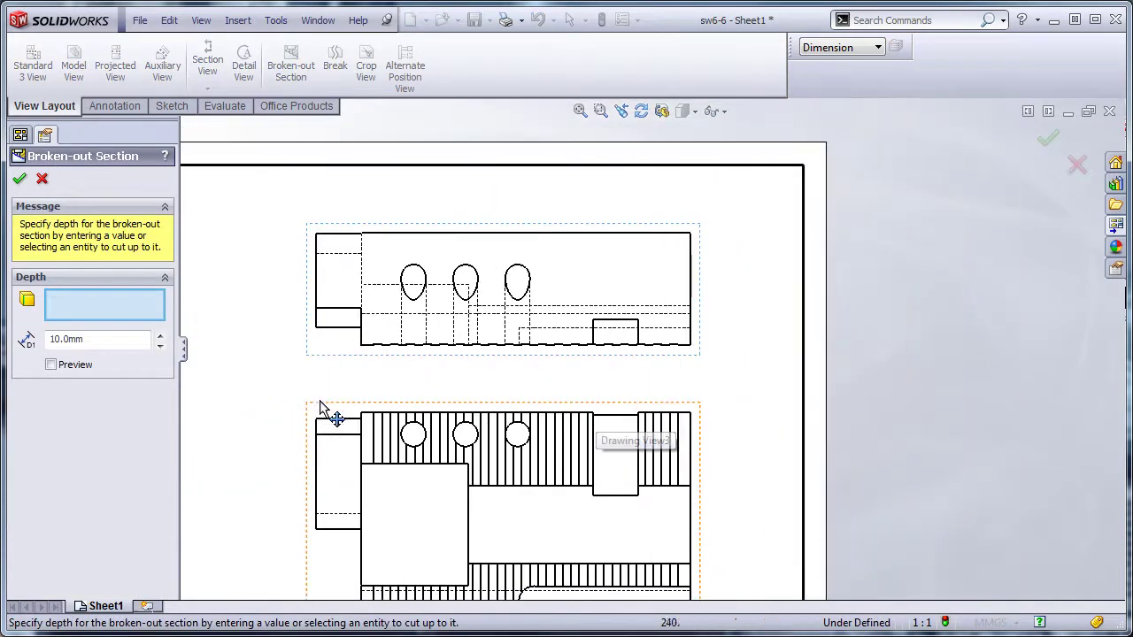
scroll(609, 528, "up", 1)
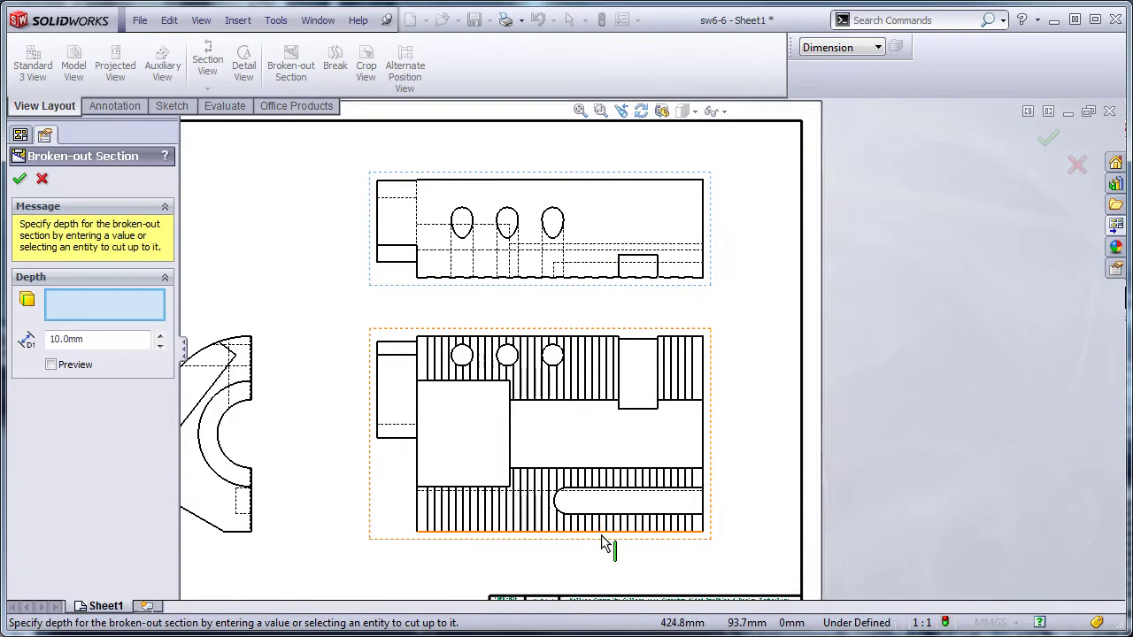
left_click(558, 506)
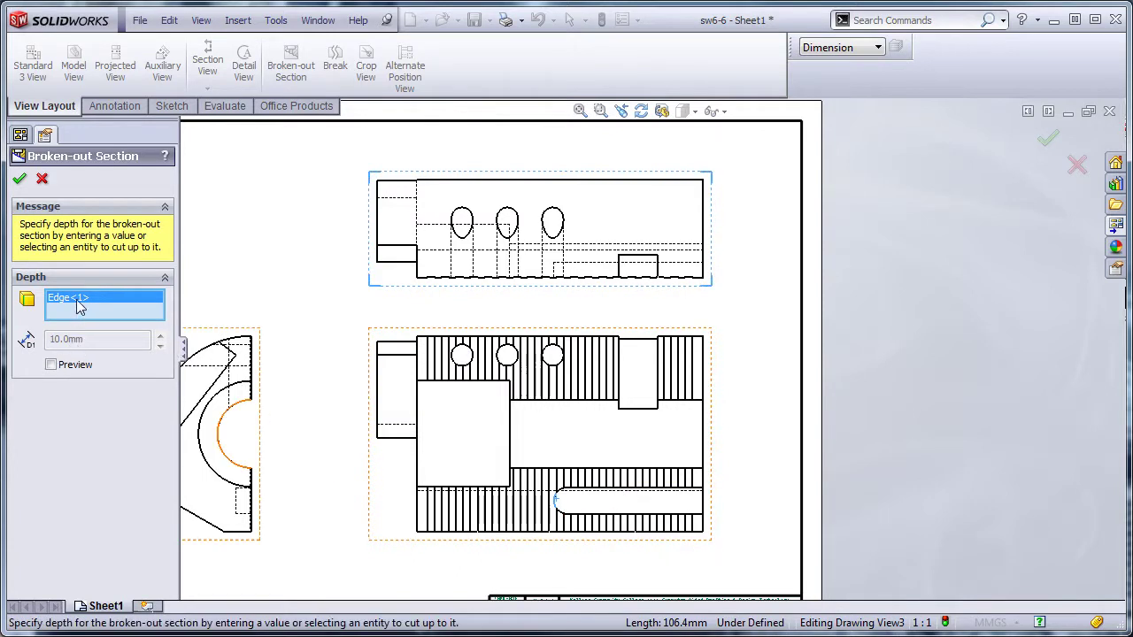
left_click(52, 366)
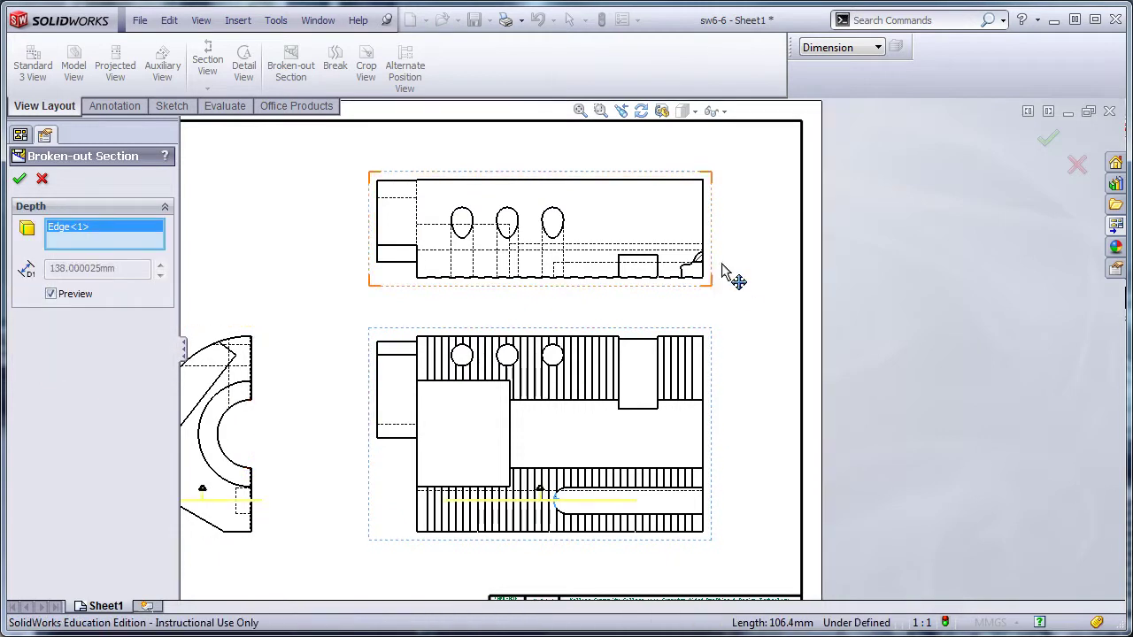
scroll(721, 279, "down", 3)
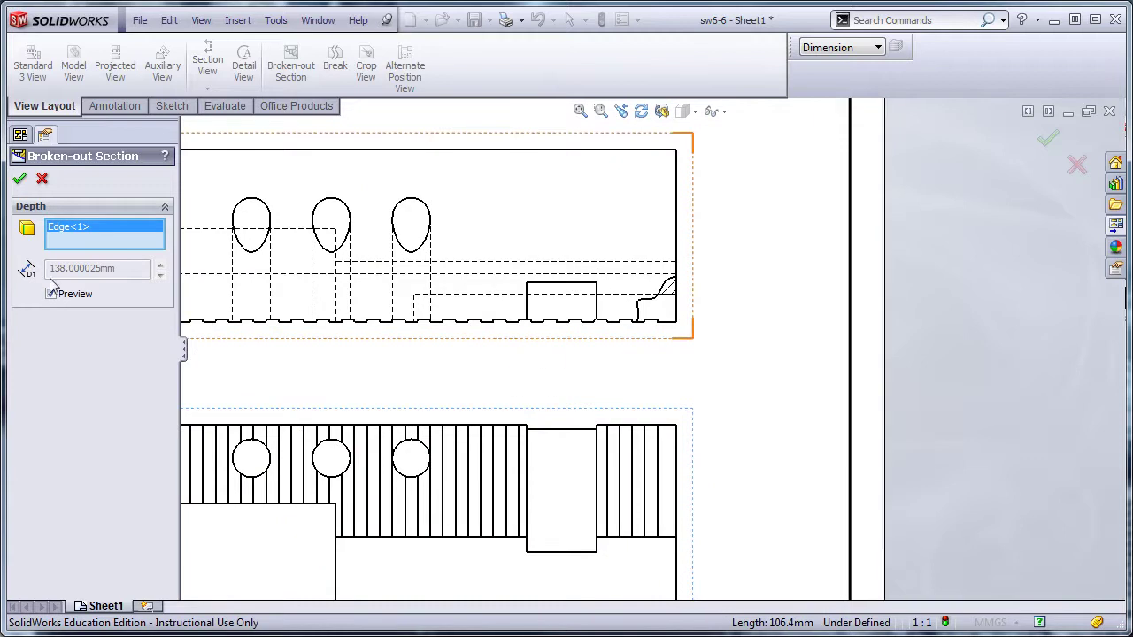
left_click(19, 178)
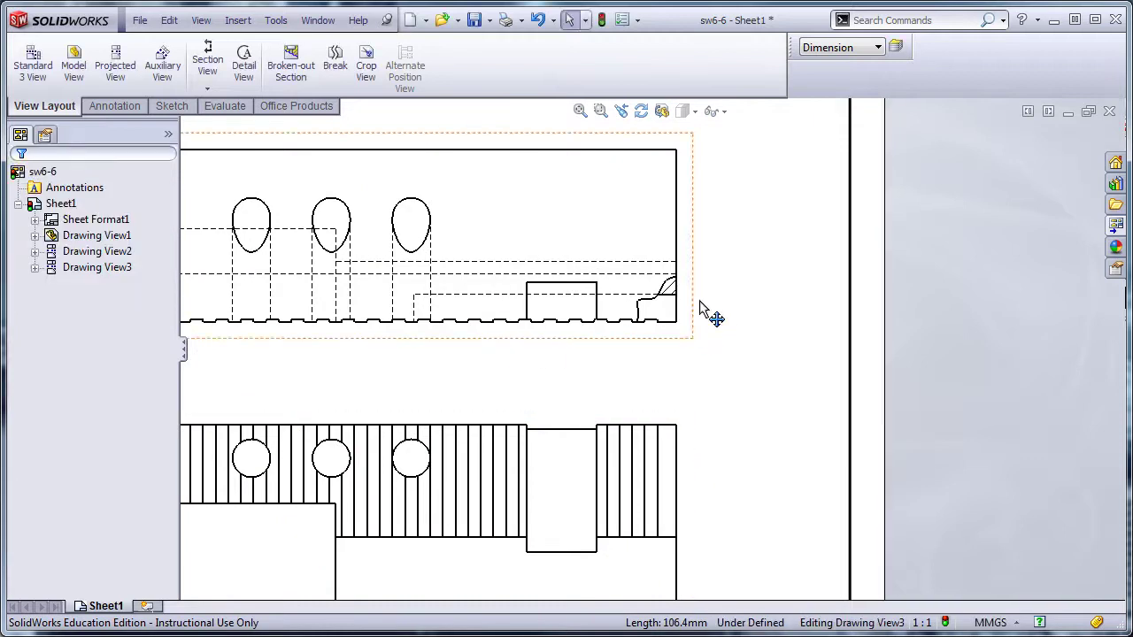
- Open the profile sketch of the broken-out section at the slot's open end in the top view for editing
scroll(702, 310, "down", 5)
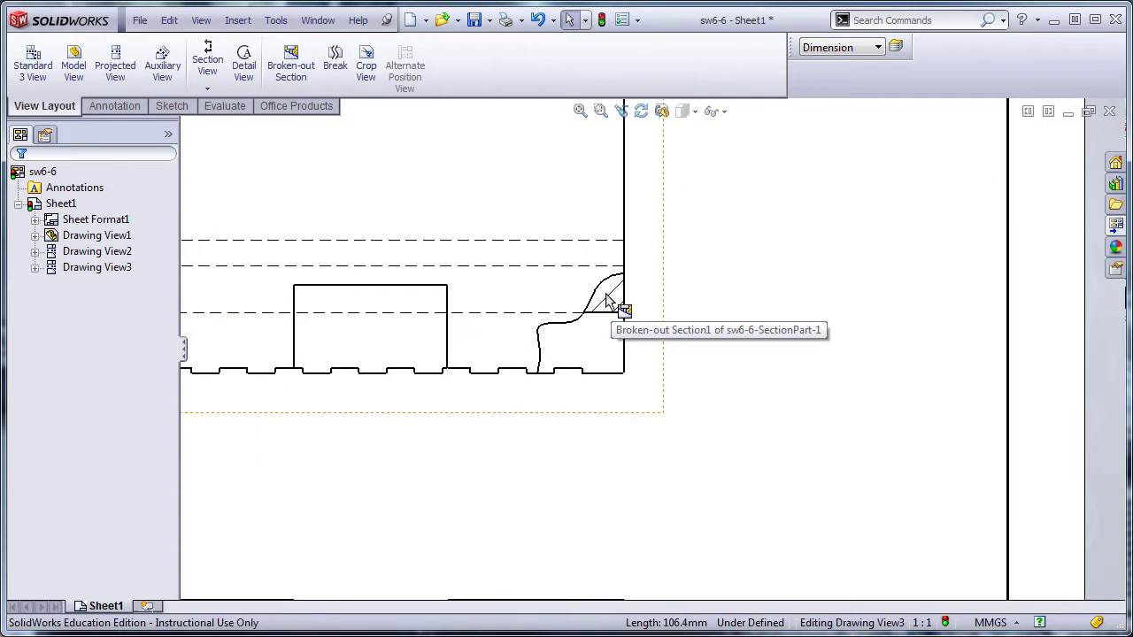
left_click(617, 303)
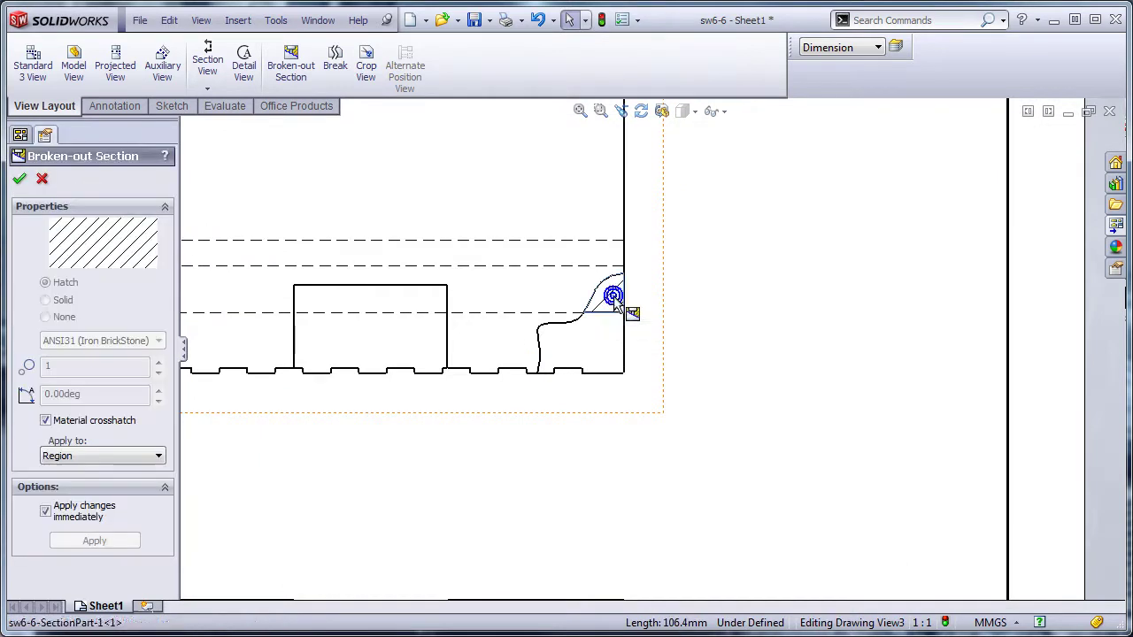
right_click(617, 304)
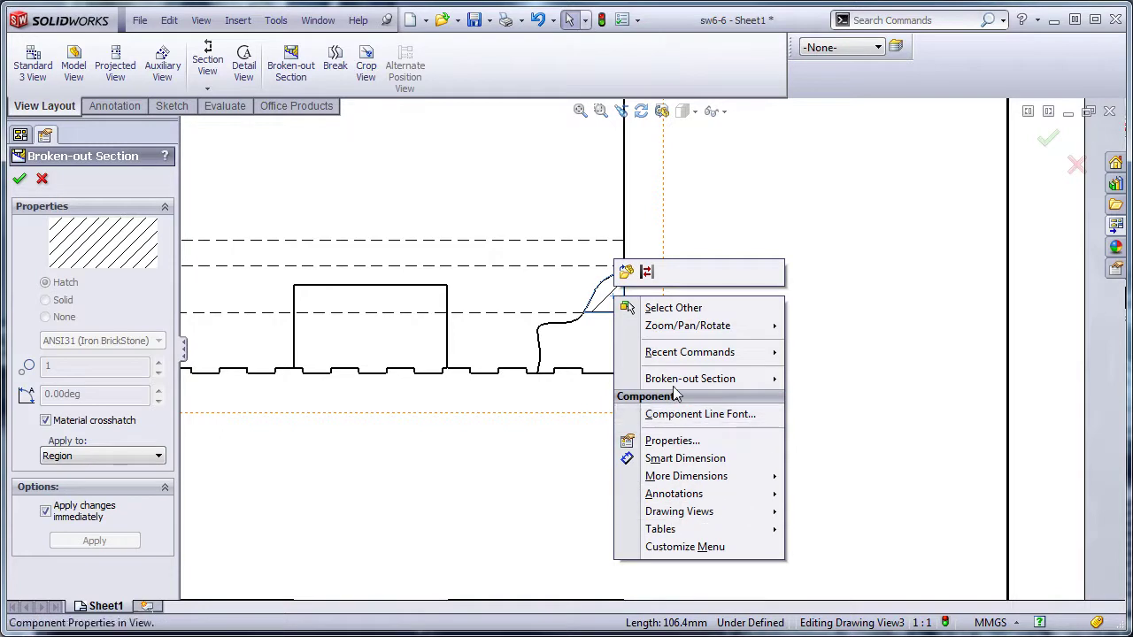
mouse_move(738, 379)
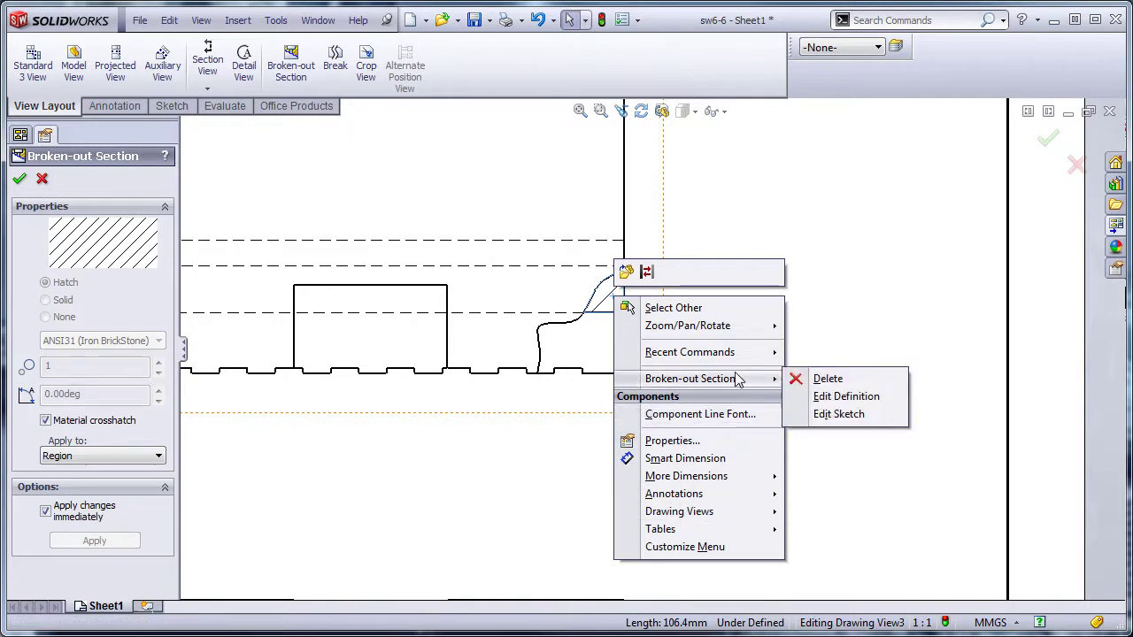
left_click(834, 414)
- Move two upper points of the closed spline outward to enlarge the break area above the slot's hidden line, and exit the sketch
left_click(658, 394)
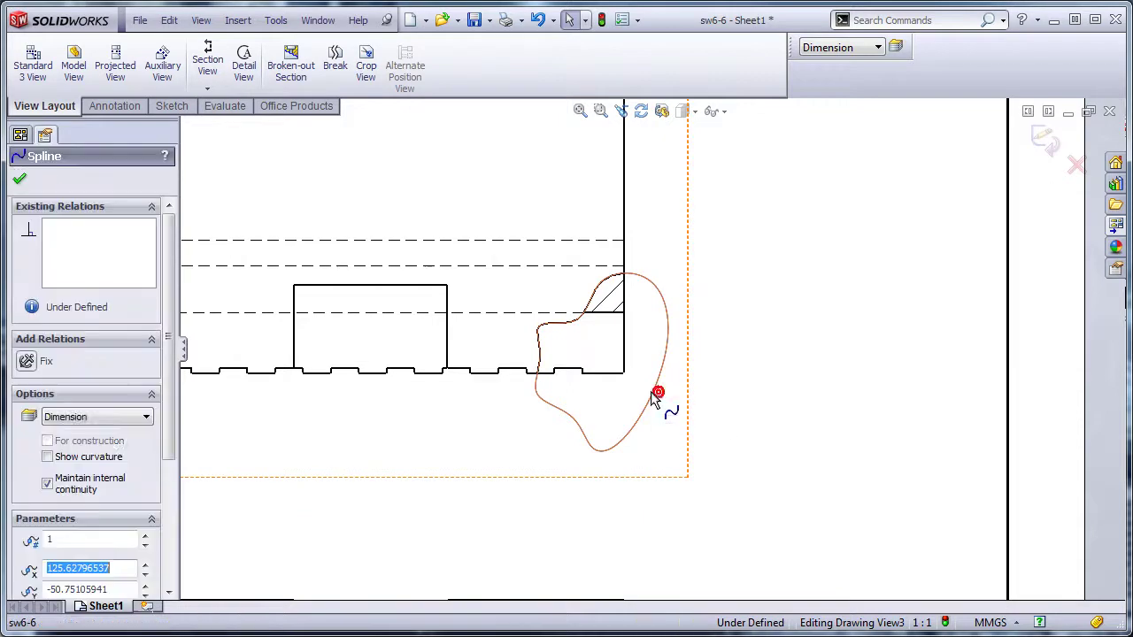
left_click_drag(573, 323, 551, 306)
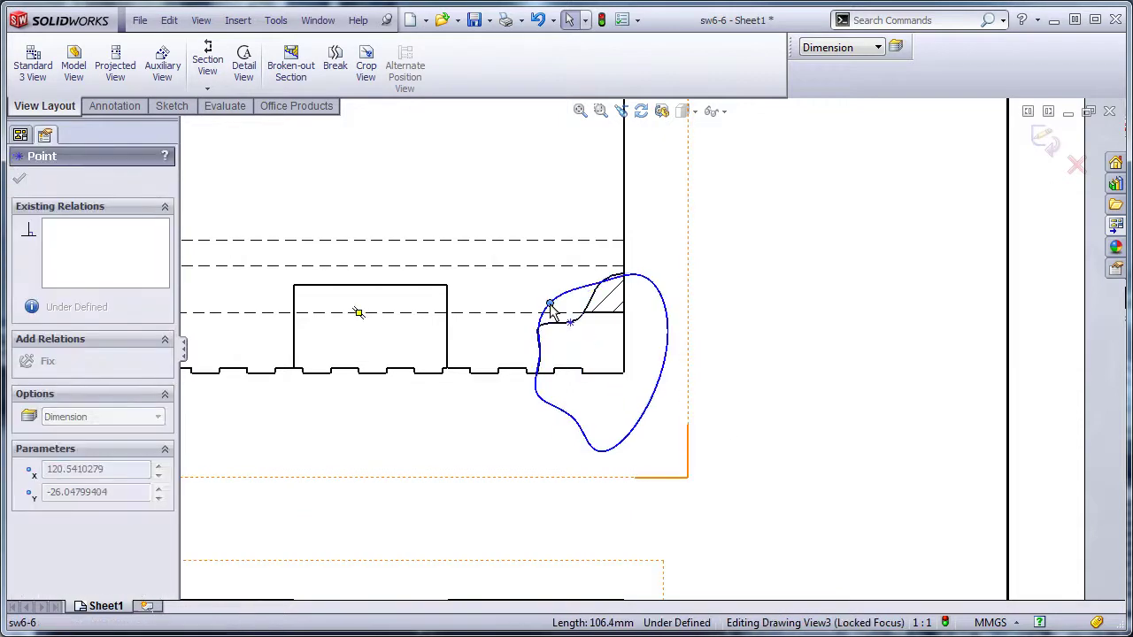
left_click(592, 279)
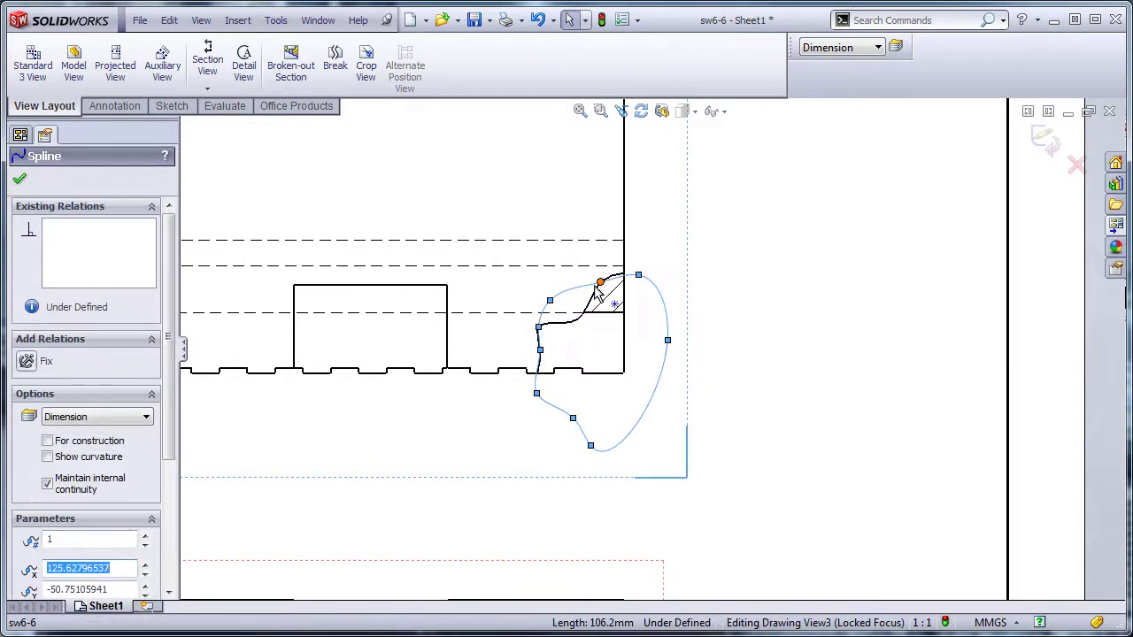
left_click_drag(600, 285, 609, 257)
left_click(640, 277)
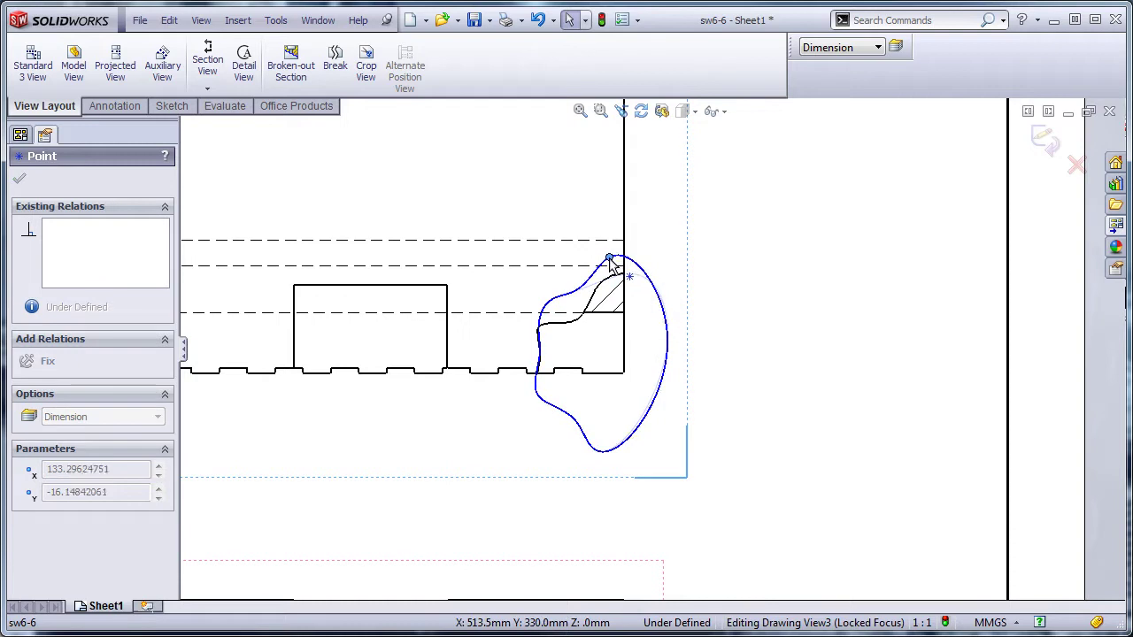
left_click(751, 256)
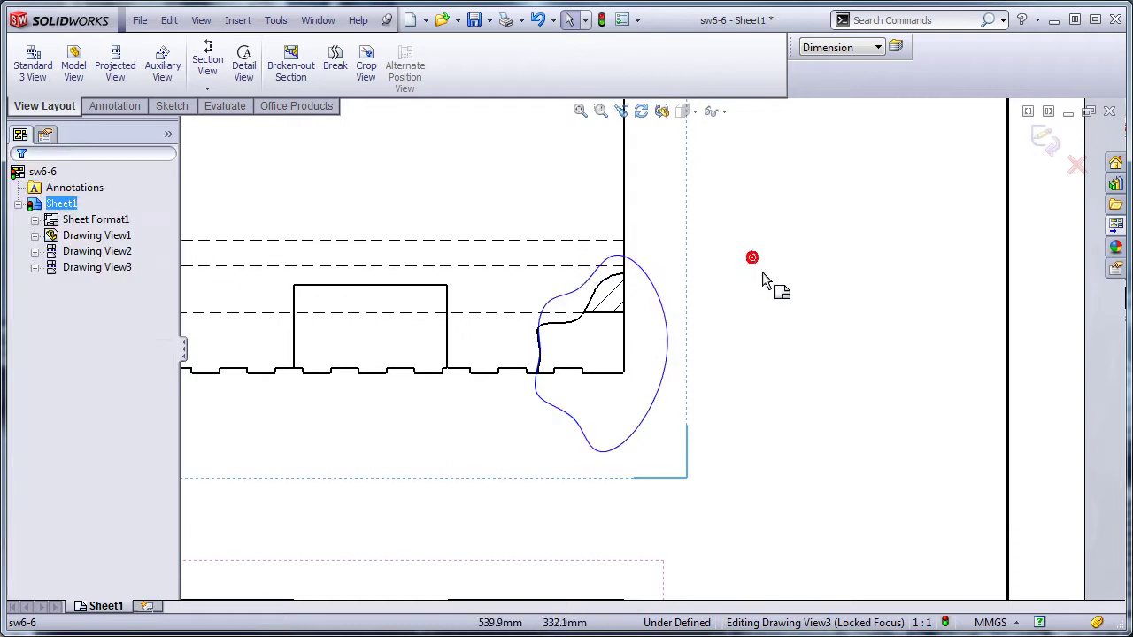
left_click(1048, 142)
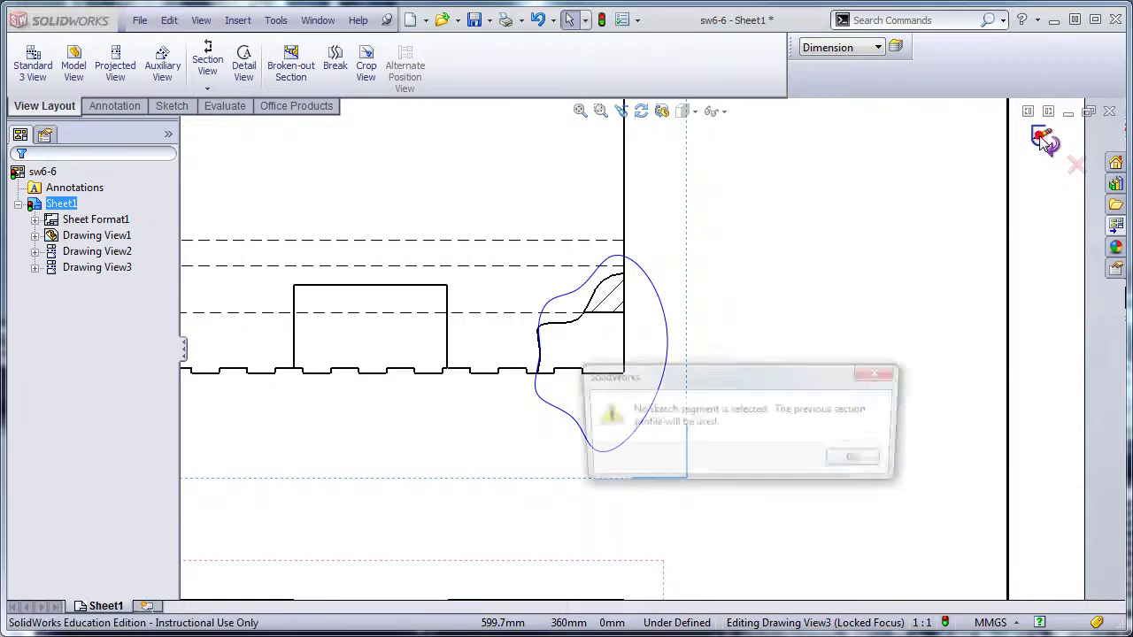
left_click(859, 461)
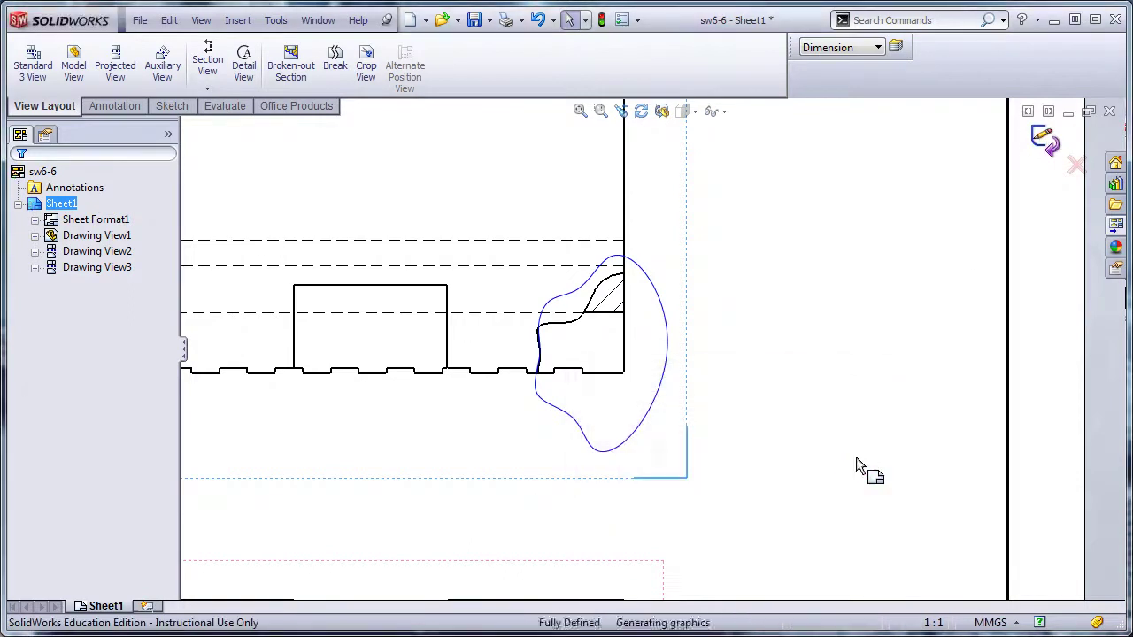
key("f")
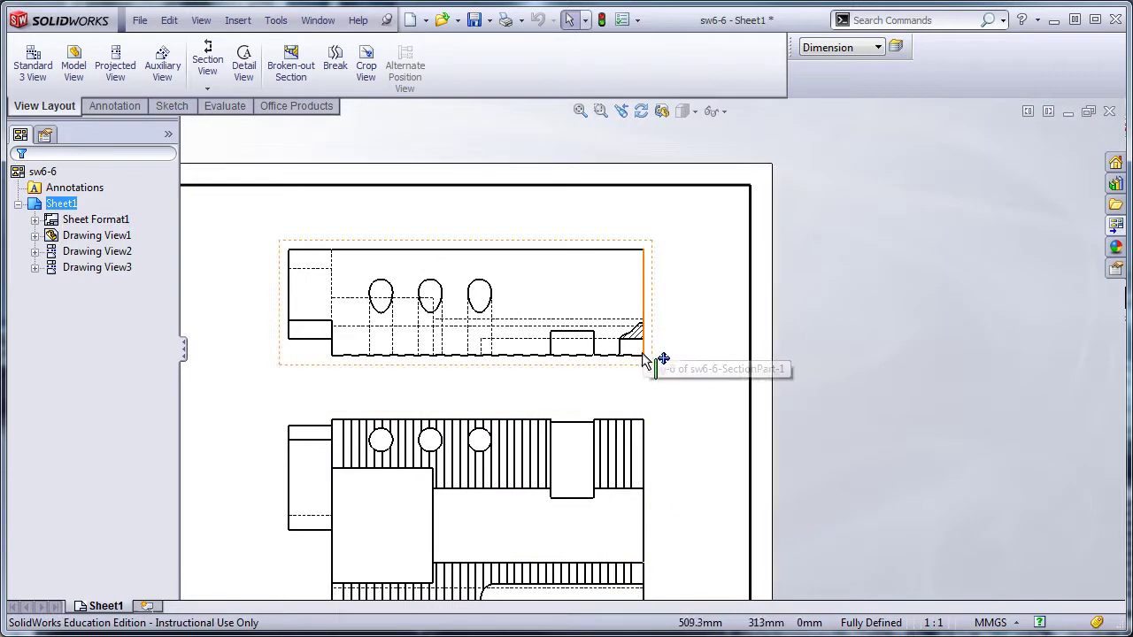
scroll(662, 425, "up", 3)
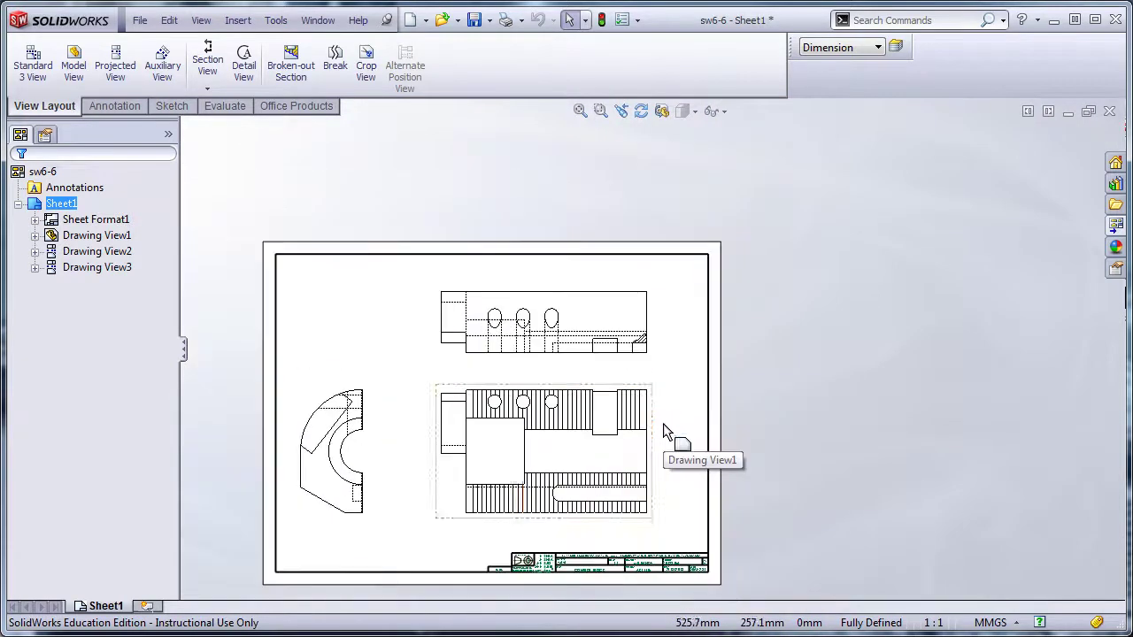
scroll(365, 525, "down", 2)
scroll(365, 531, "down", 1)
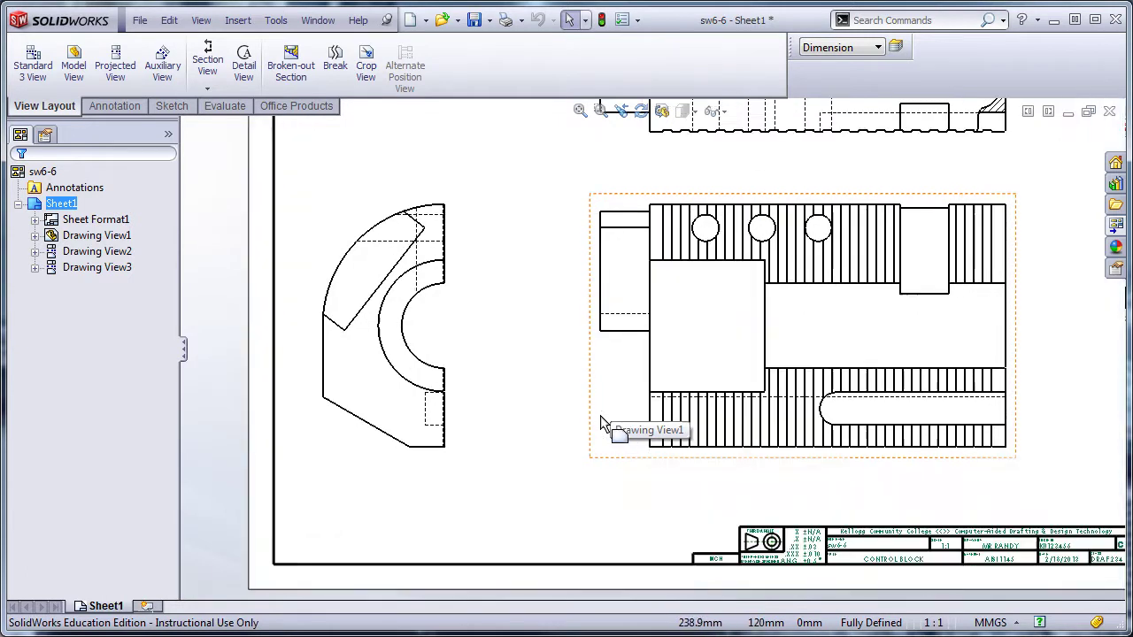
scroll(602, 426, "up", 2)
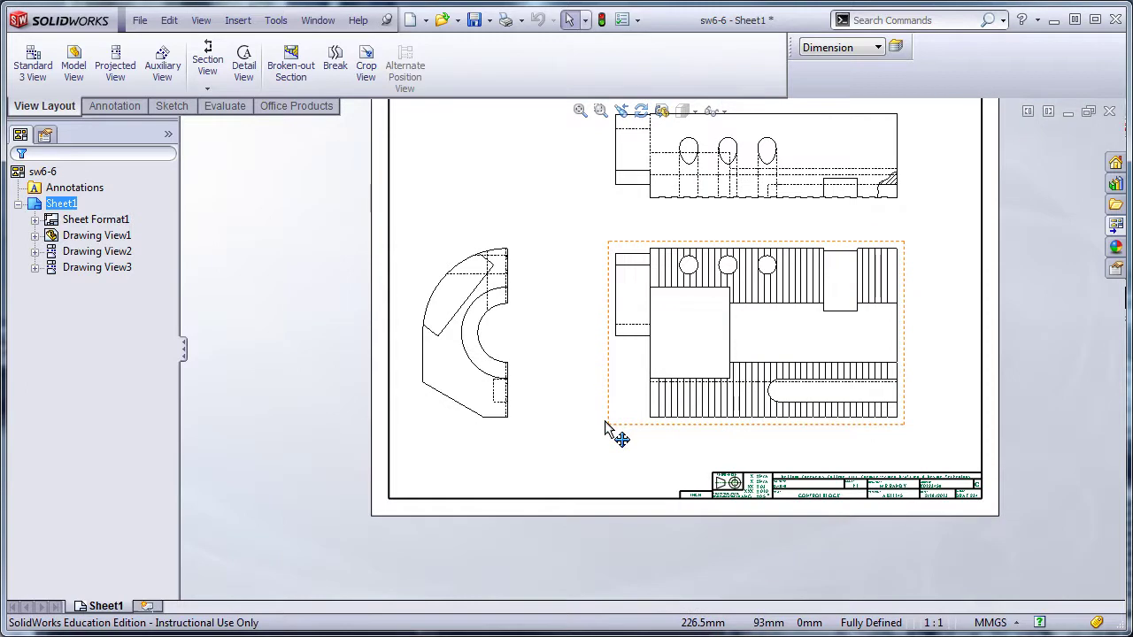